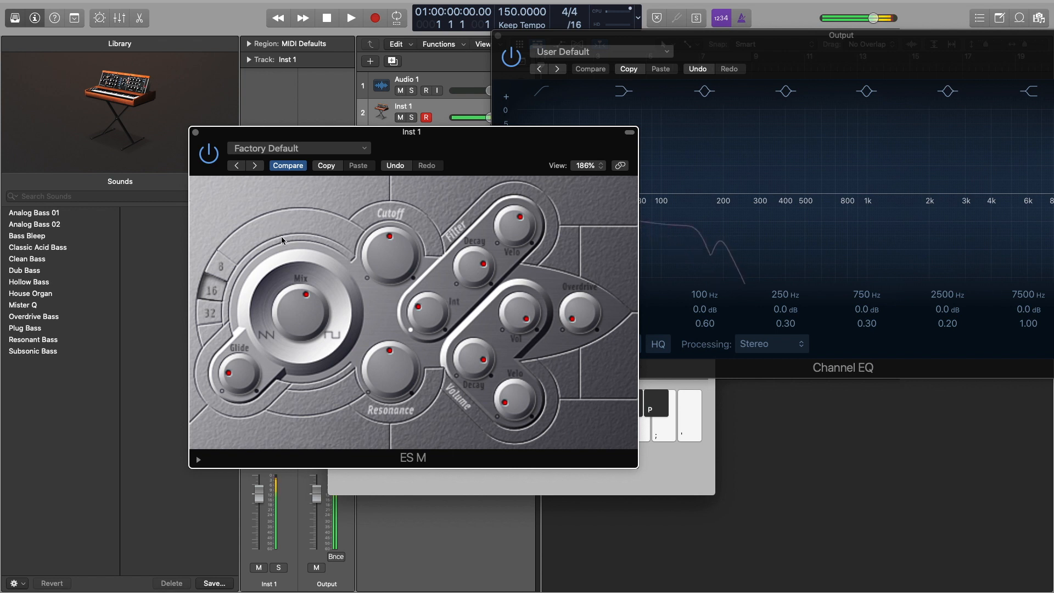
Step: Move the ES M synth window aside, audition a bass note on Inst 1, and open its ES M instrument
drag(493, 138, 403, 102)
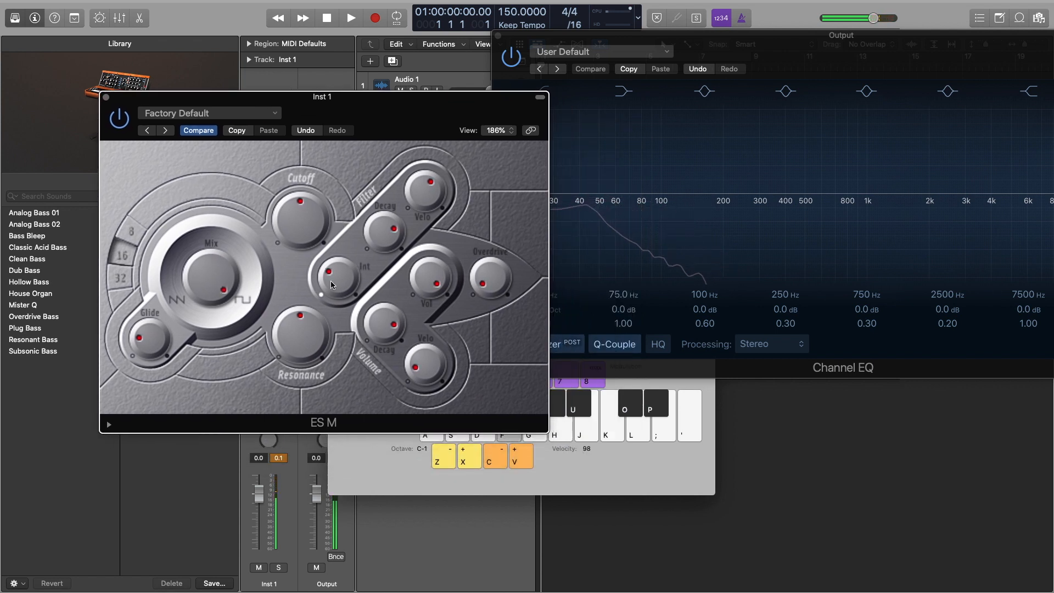
click(531, 297)
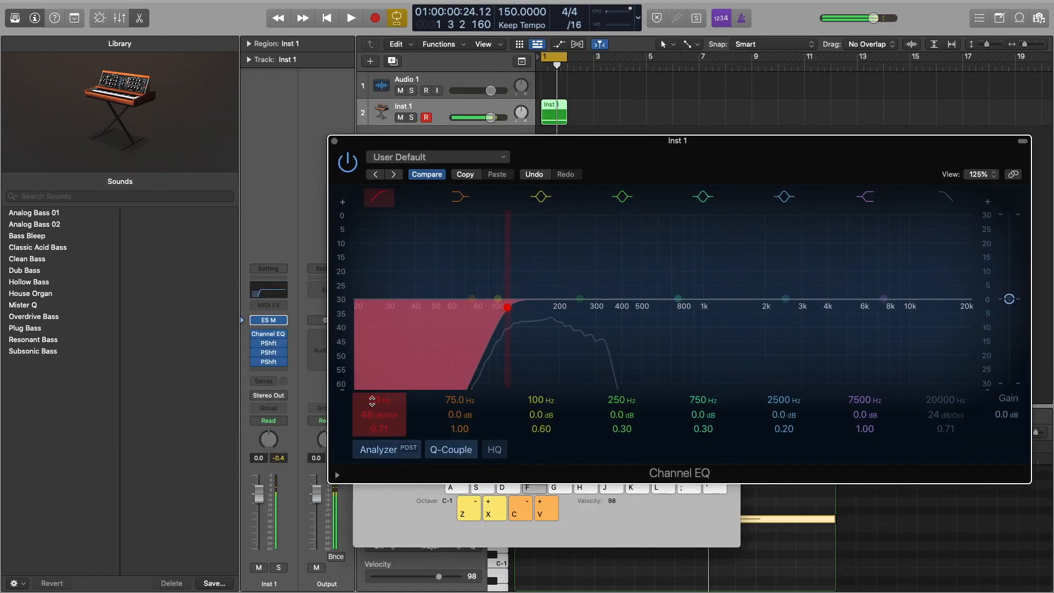
key(f)
click(268, 320)
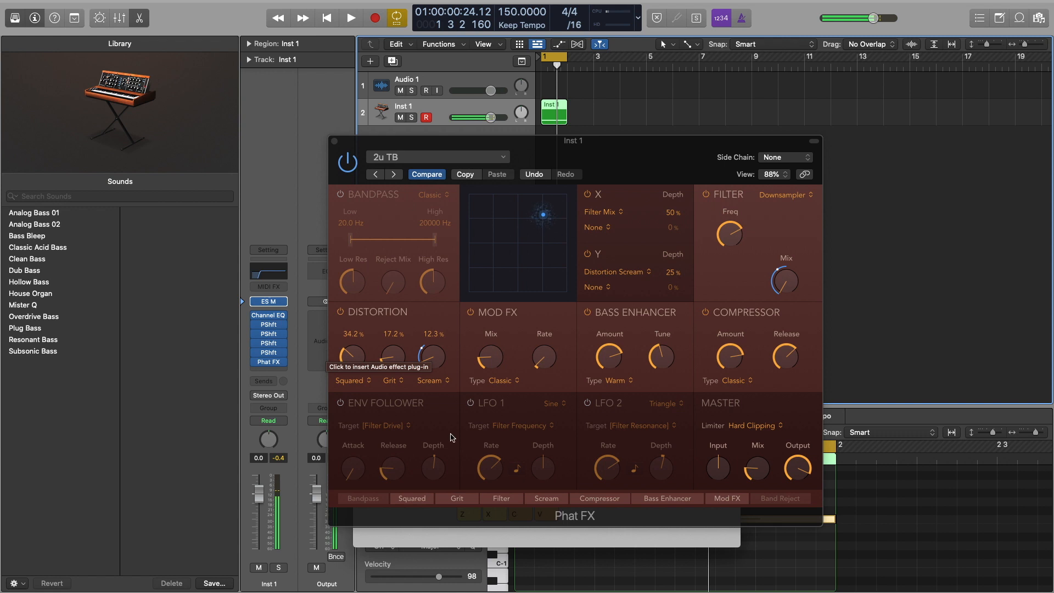
Step: Switch on LFO 1 in the Phat FX on Inst 1 and close the Bitcrusher window
click(471, 405)
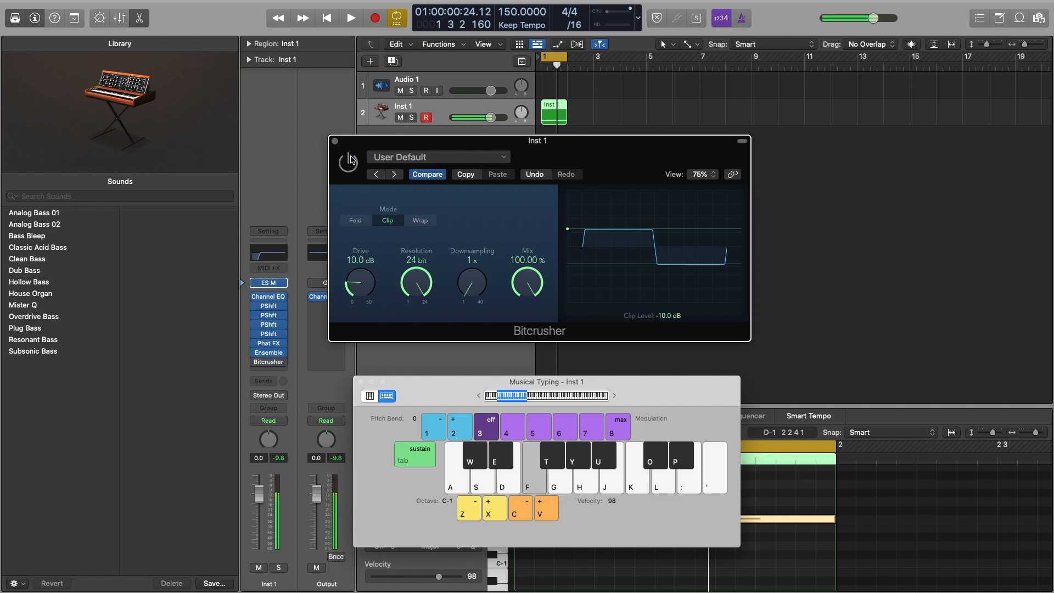
click(336, 141)
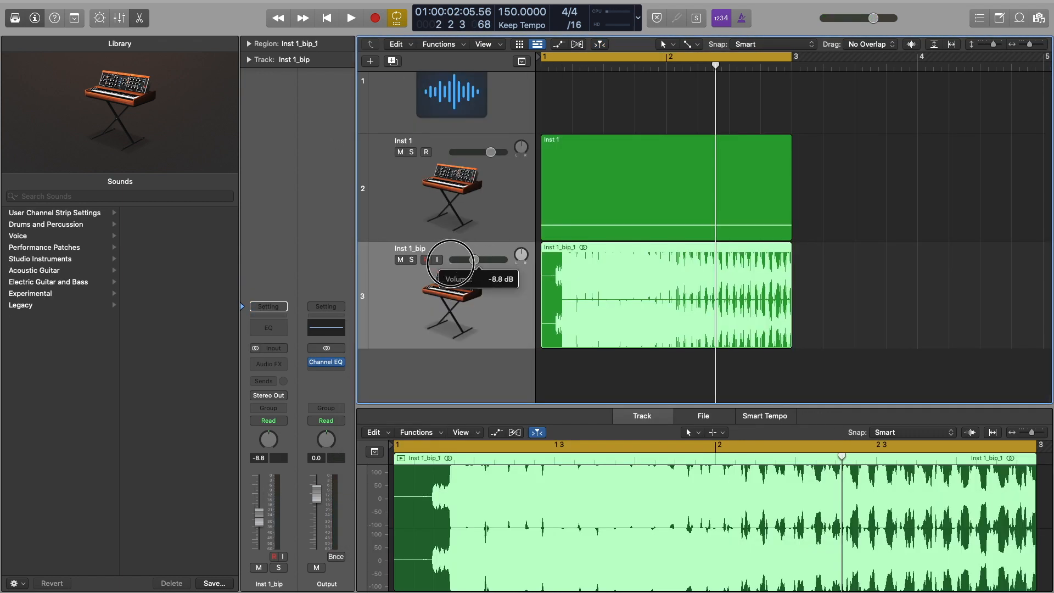
Step: Set the Inst 1_bip track volume to -14.0 dB, mute Inst 1, and audition the bounced bass
drag(476, 260, 508, 147)
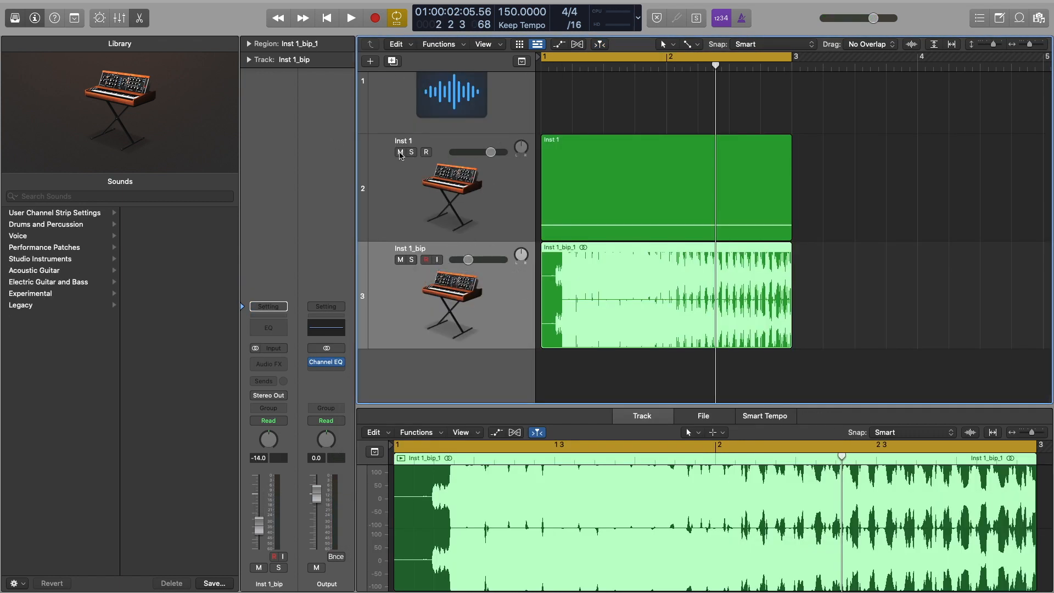
click(400, 154)
key(space)
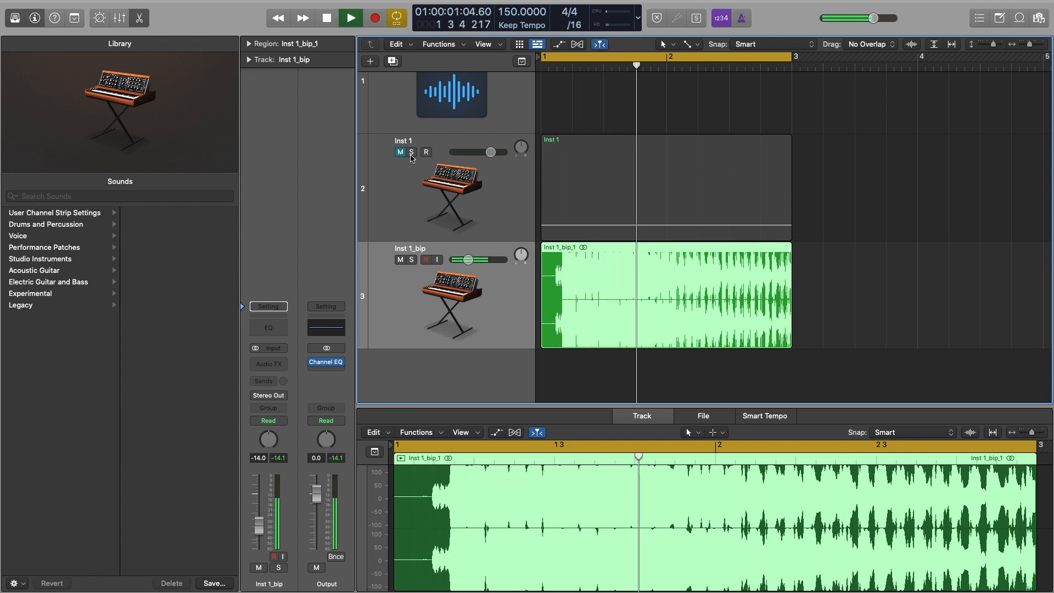
key(space)
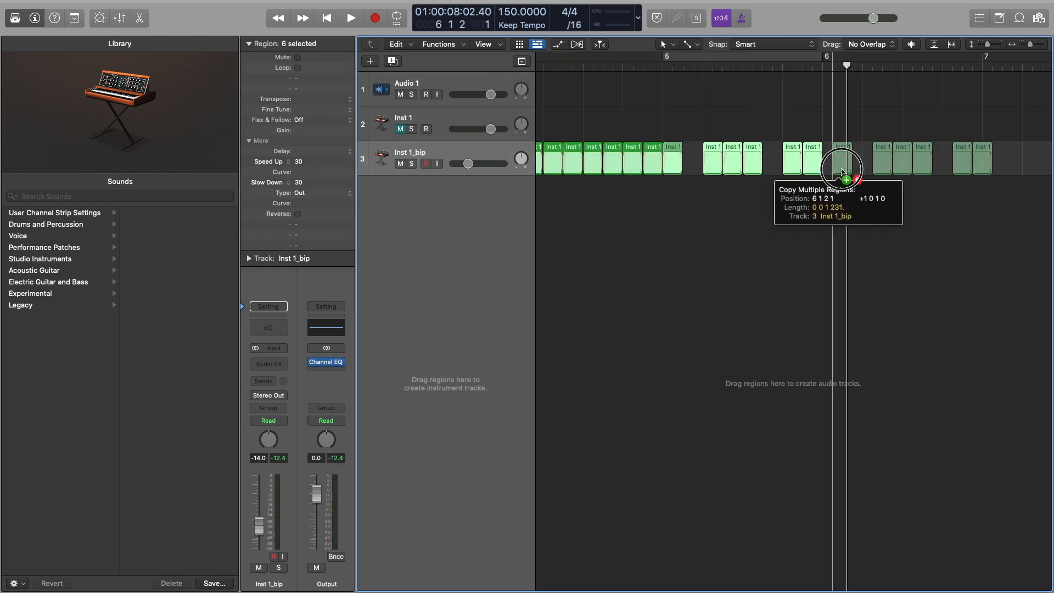
Step: Copy the six selected Inst 1_bip slices so the copies start at bar 6, and play the extended pattern
drag(852, 179, 846, 180)
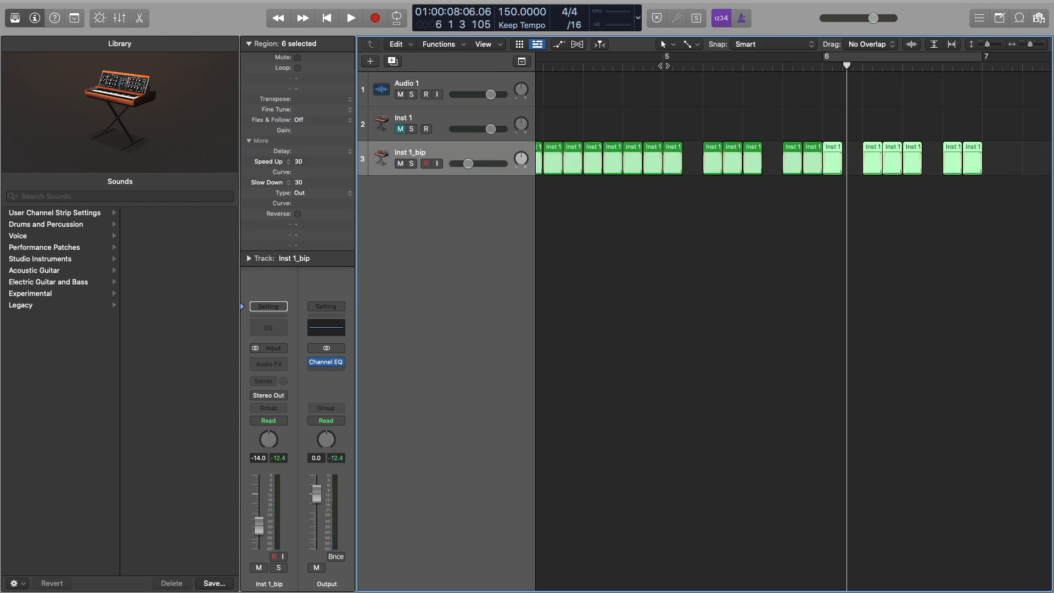
key(space)
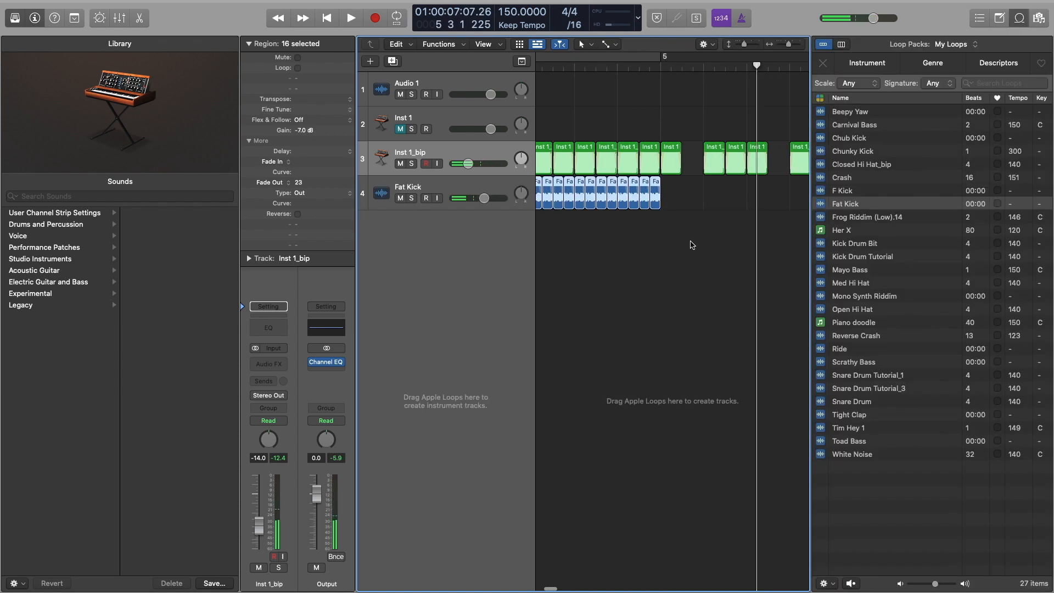
Step: Audition the arrangement from the beginning, including Fat Kick soloed together with the Snare Drum and Tight Clap tracks
key(Return)
key(space)
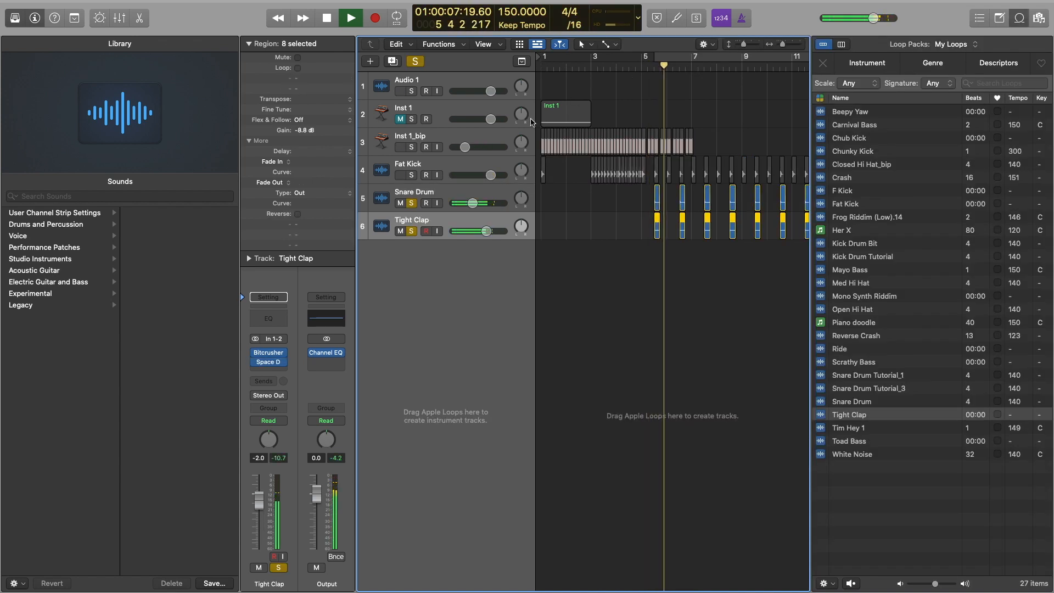
click(410, 175)
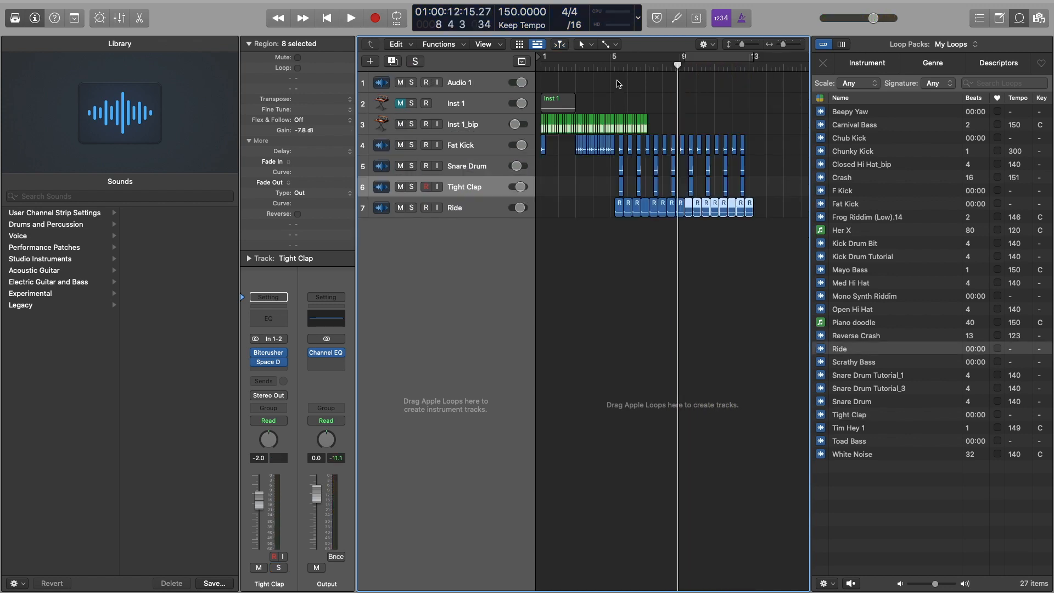
key(space)
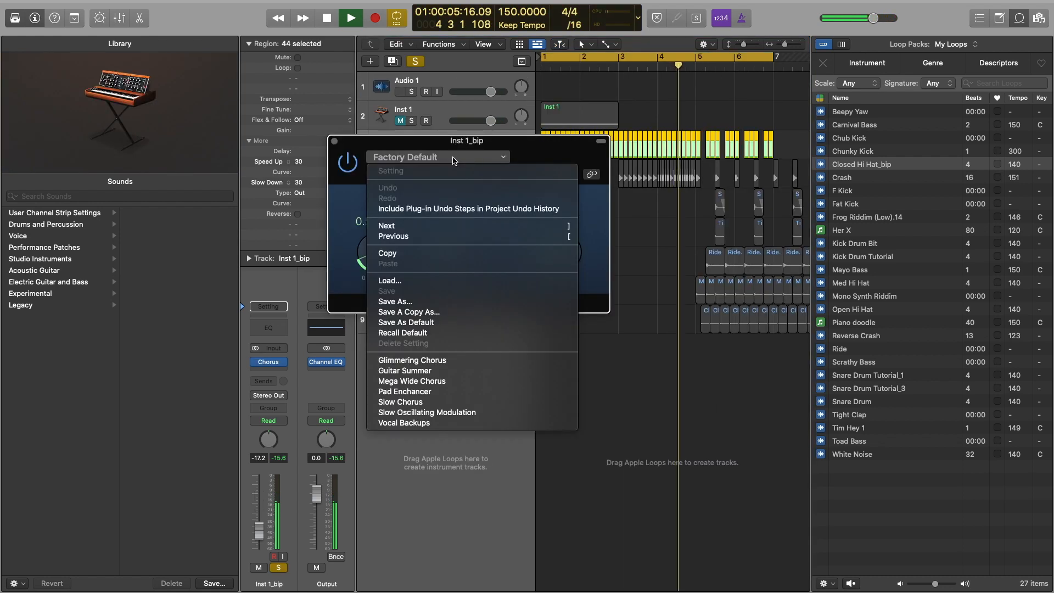
Step: Load the Guitar Summer preset in the Chorus on Inst 1_bip, lower its mix, and switch the effect back on
click(406, 371)
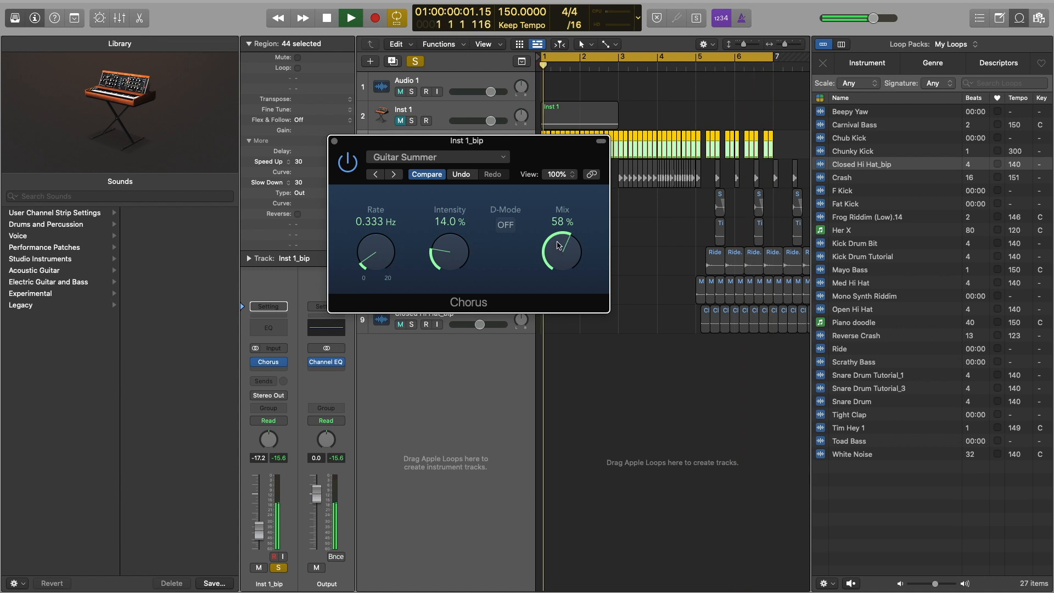
drag(562, 252, 552, 295)
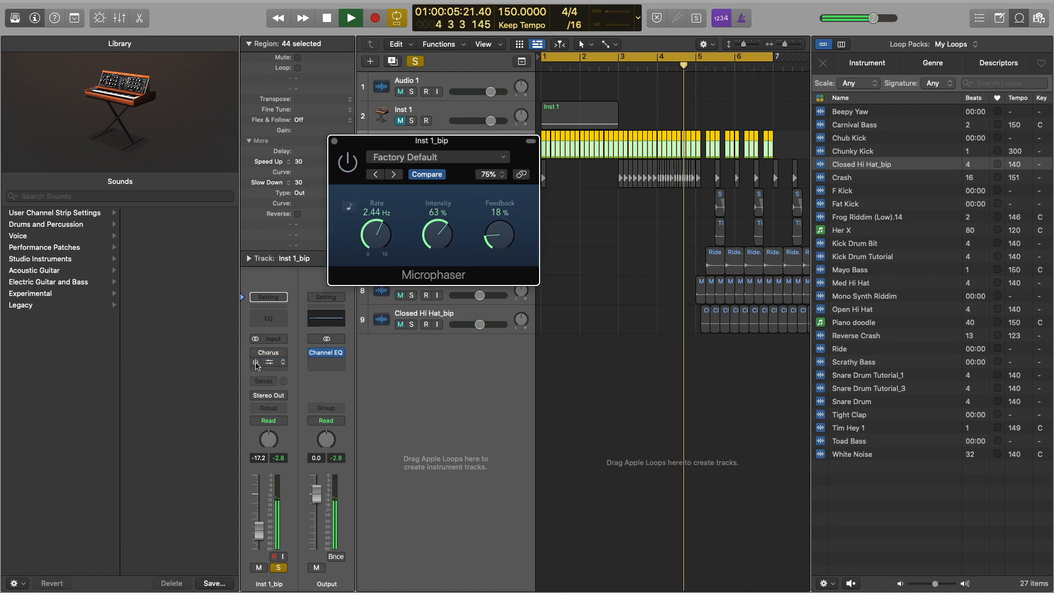
click(253, 351)
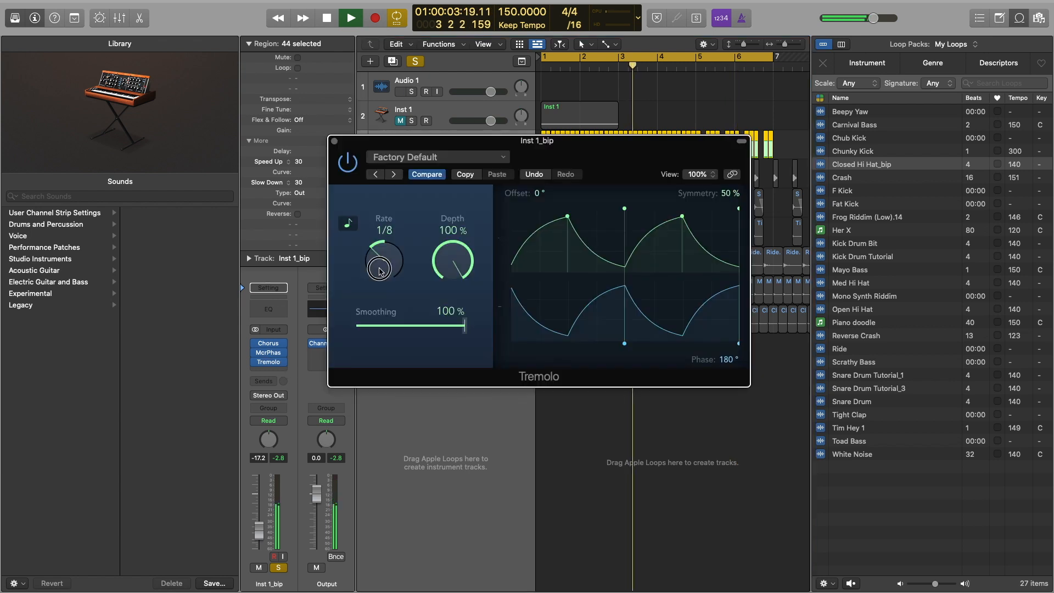
Step: Lower the Tremolo depth on Inst 1_bip and load Space Designer's 1.3s In The Lobby preset with the wet level at -22.0 dB
drag(453, 261, 429, 354)
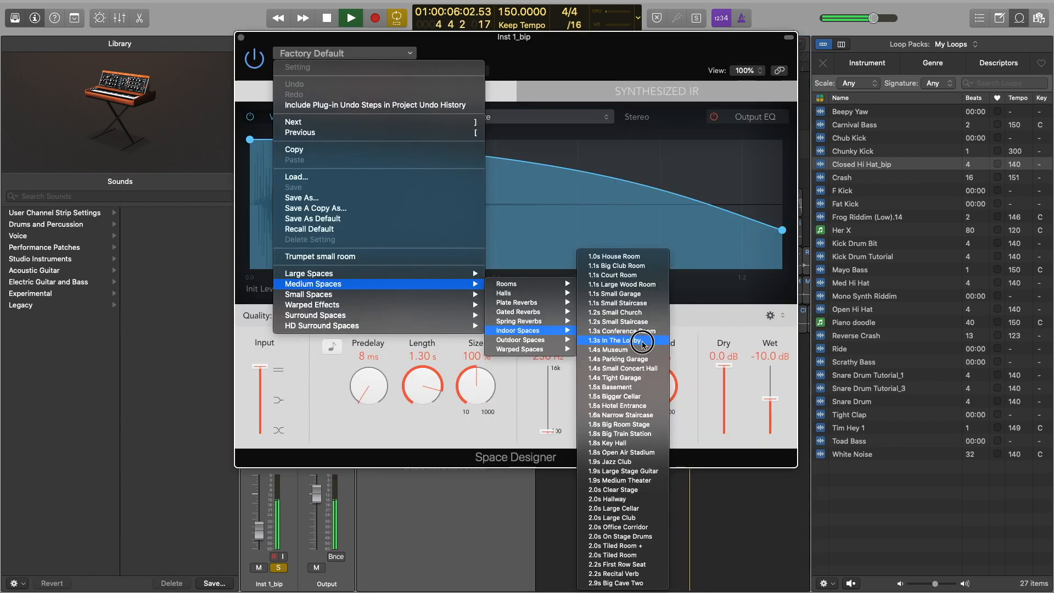
click(621, 341)
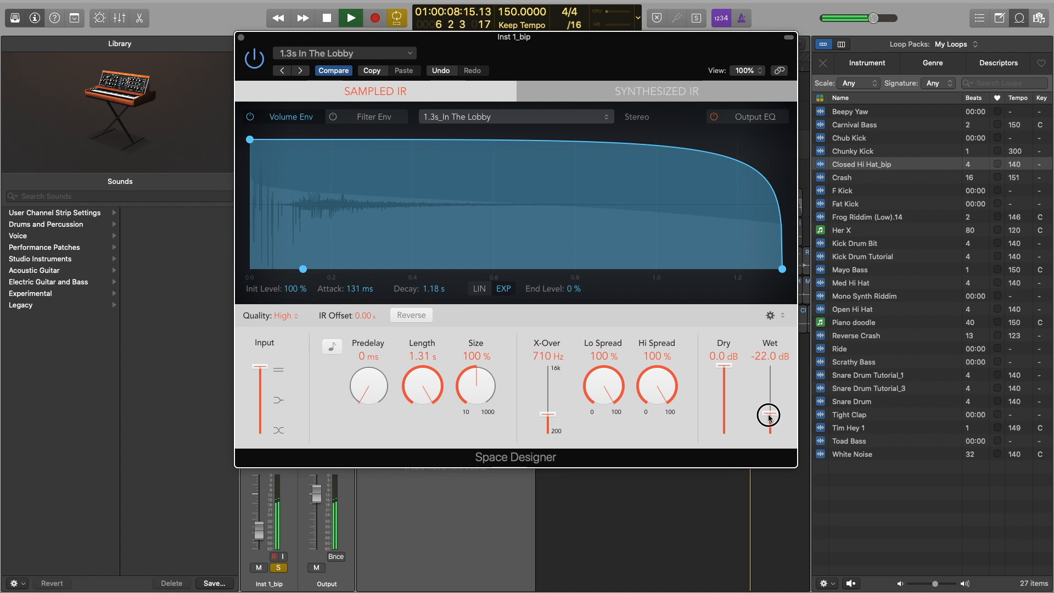
click(240, 37)
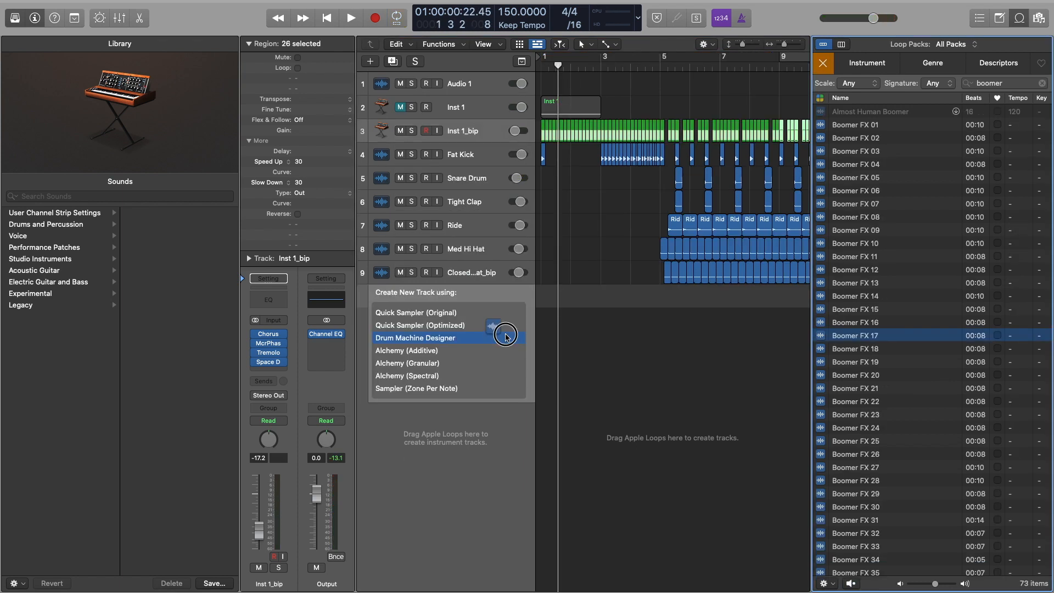
Step: Place the Boomer FX 17 loop on a new track at bar 1 and pick the Counting Seconds Saw Synth loop
drag(501, 334, 538, 307)
key(space)
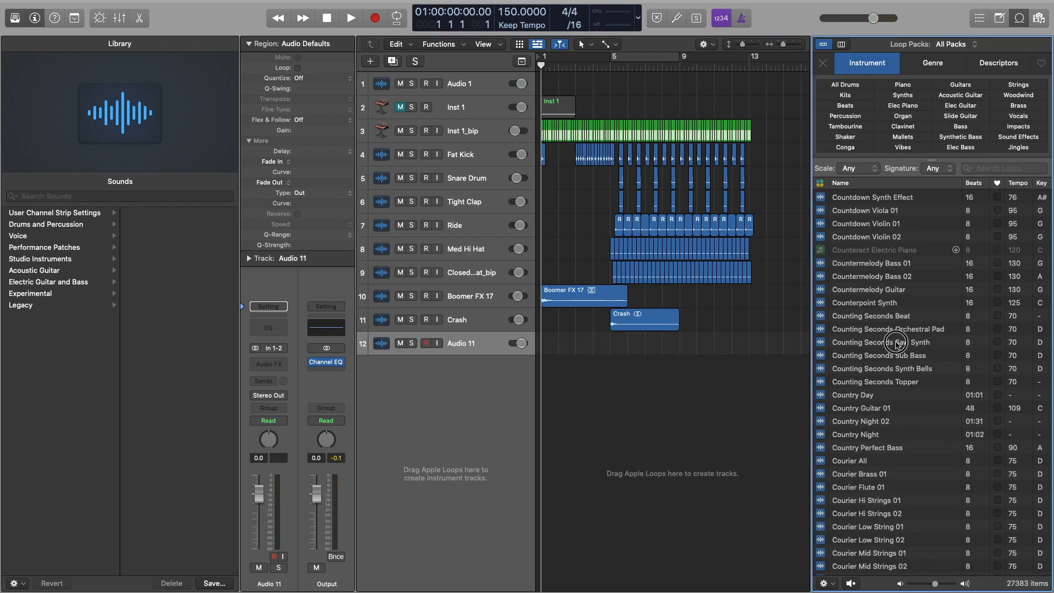
click(898, 344)
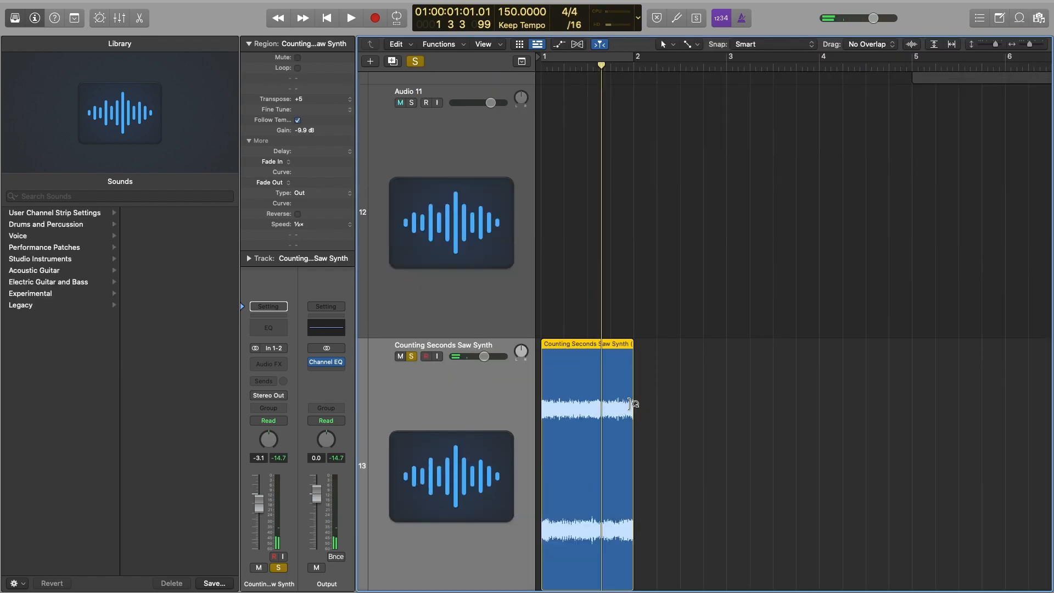
Step: Examine the Counting Seconds Saw Synth region's waveform up close and audition its opening
key(super+Down)
key(super+Right)
key(super+Right)
key(super+Right)
key(super+Right)
key(super+Right)
key(space)
key(space)
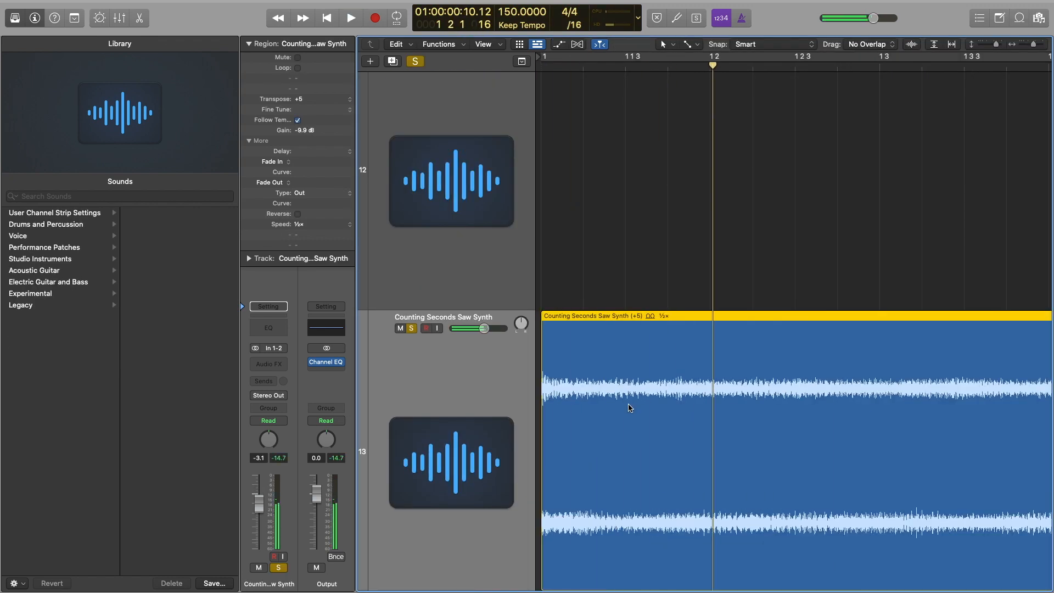
key(super+Left)
key(super+Left)
key(super+Left)
key(super+Left)
key(super+Left)
key(super+Up)
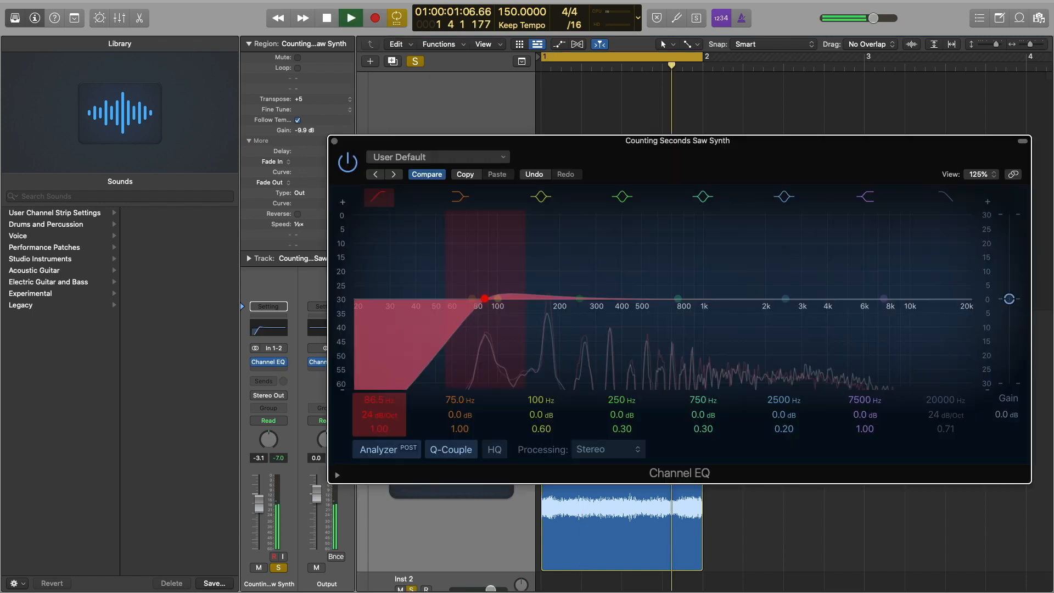
Step: Raise the Channel EQ low-cut frequency on the saw synth track and change the region's fade-out to Slow Down
drag(486, 299, 545, 299)
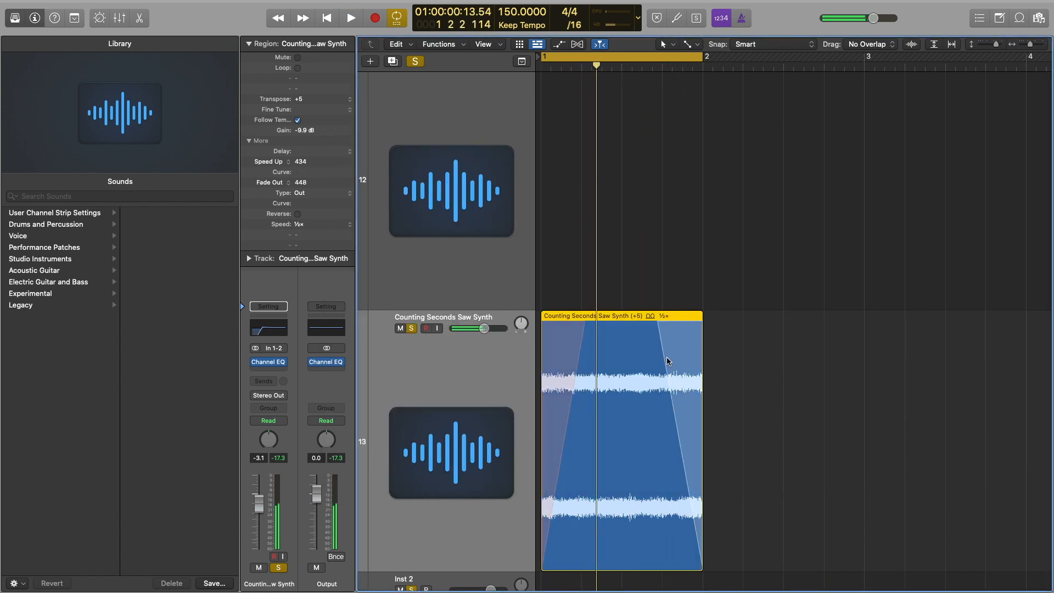
right_click(667, 361)
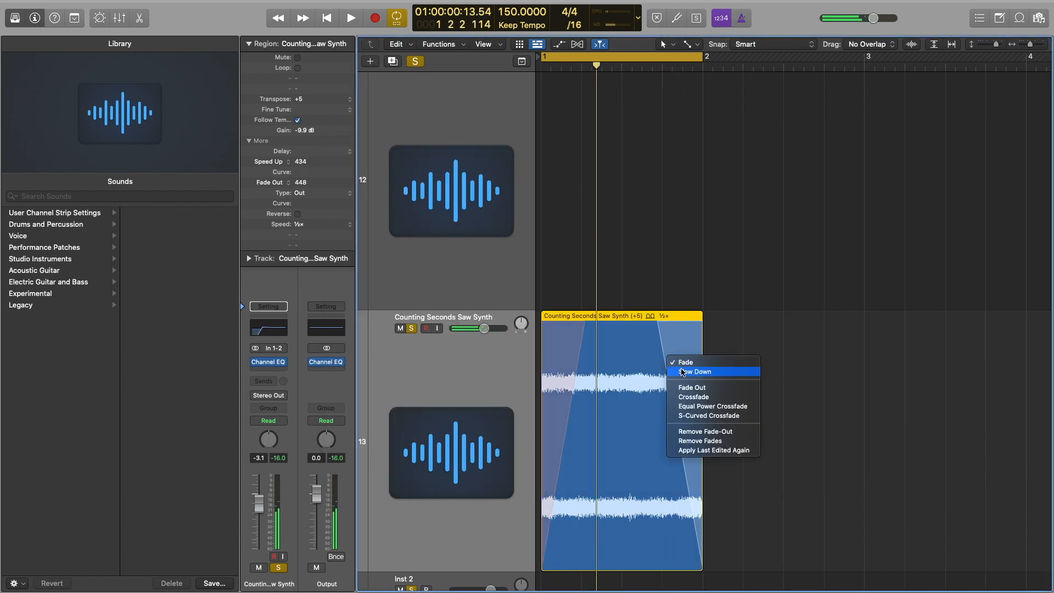
click(684, 370)
key(space)
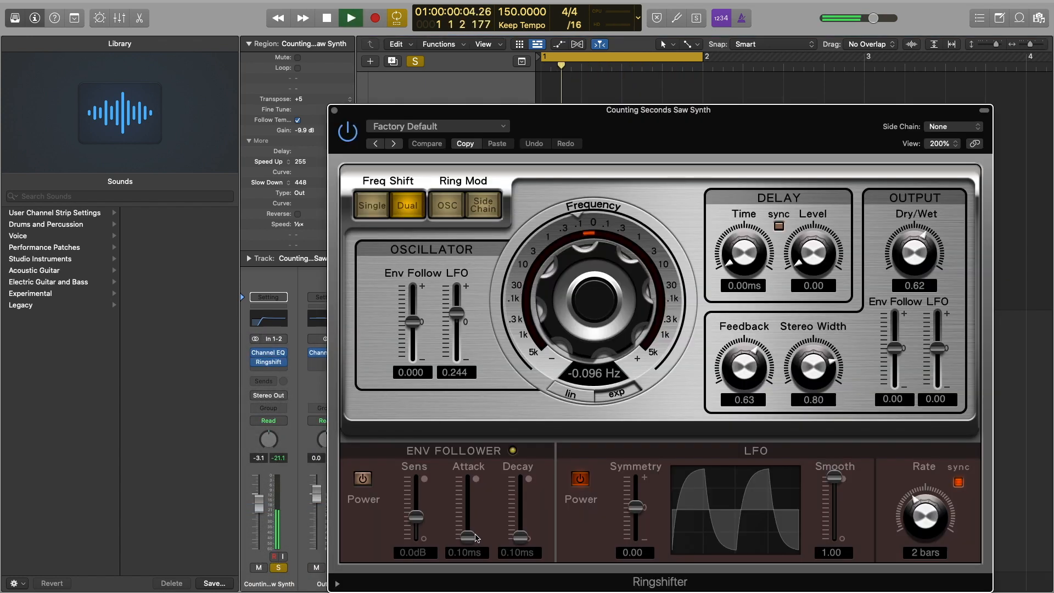
Step: Set the saw synth's Ringshifter frequency to about 1.170 Hz with dry/wet and stereo width at 1.00, and close the plug-in
drag(585, 301, 584, 290)
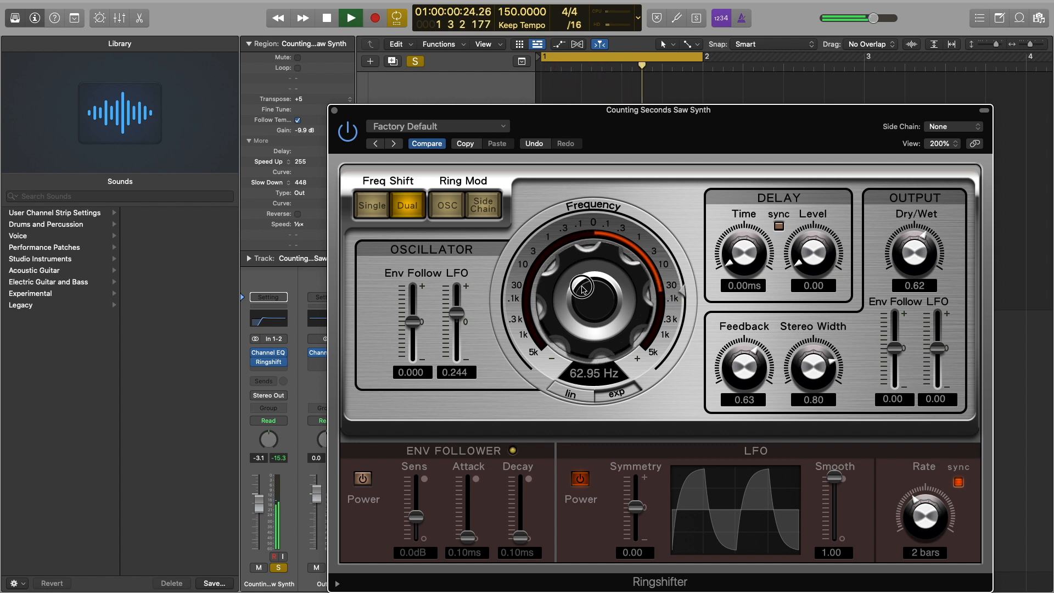
drag(582, 288, 583, 283)
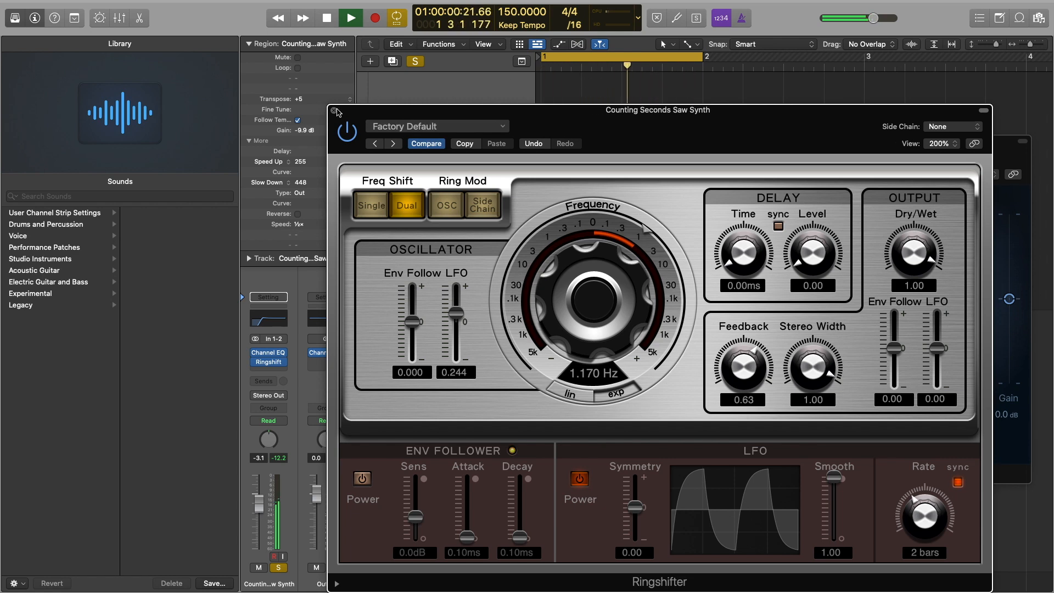
click(335, 111)
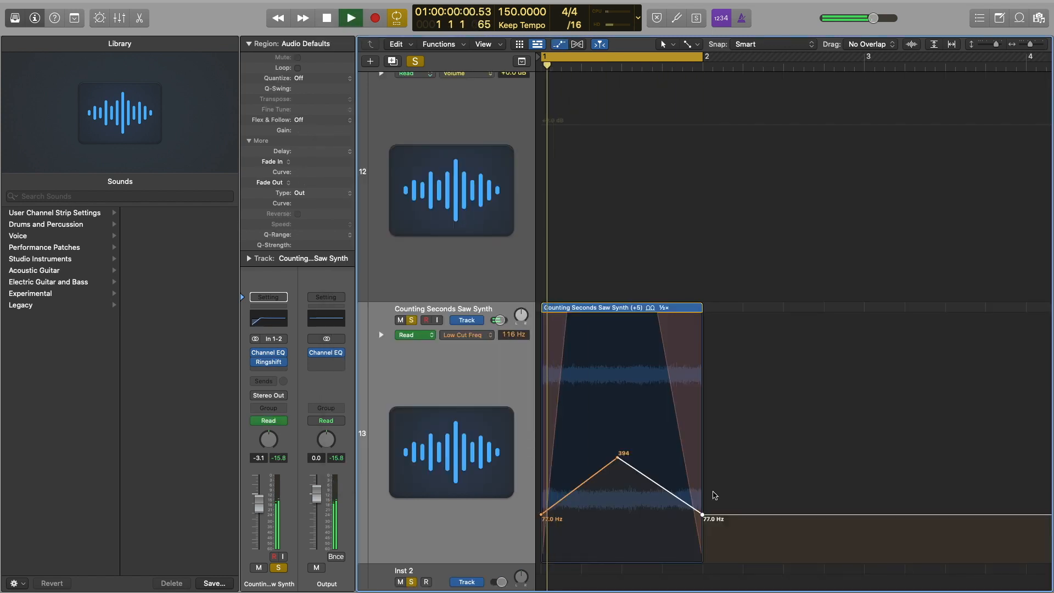
Step: Raise the peak of the saw synth's low-cut frequency automation to 645 Hz, audition it, and open the track's Channel EQ
key(space)
drag(618, 460, 617, 440)
key(space)
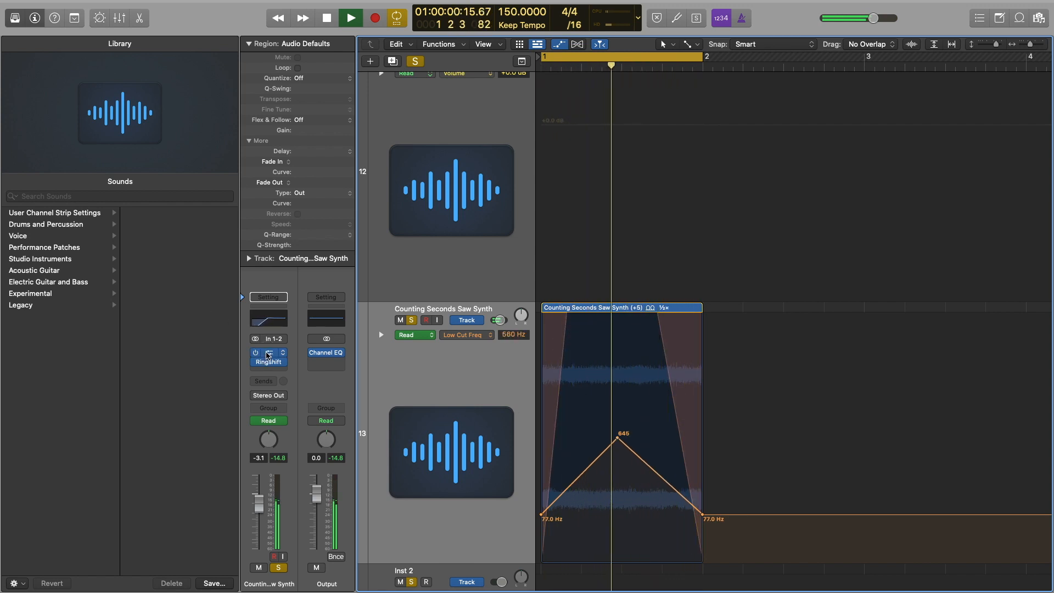
click(270, 354)
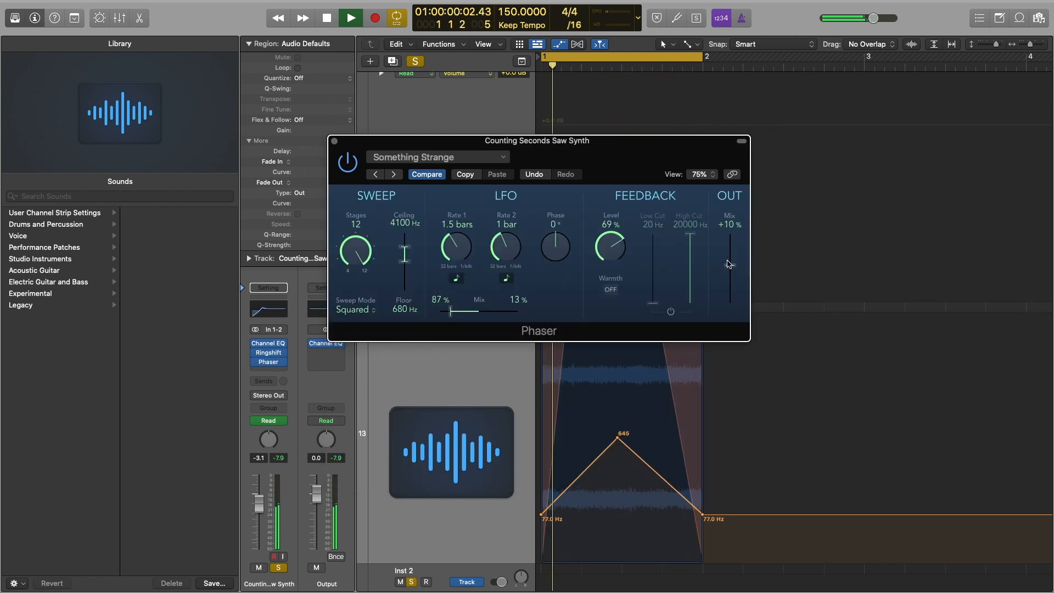
Step: Raise the Phaser's output mix and adjust the Bitcrusher's drive on the saw synth track
drag(727, 264, 732, 224)
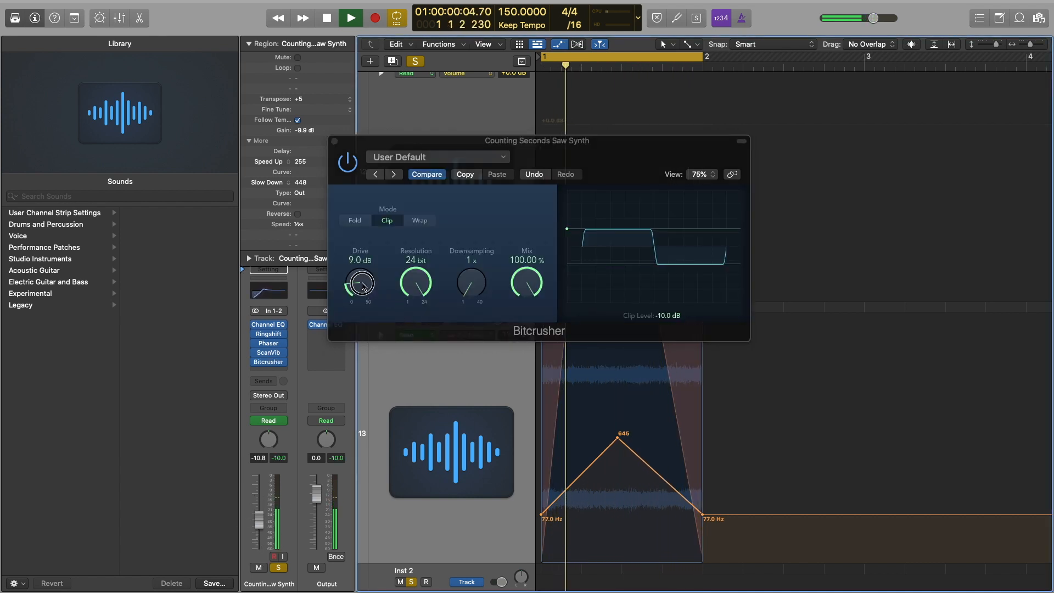
mouse_move(363, 286)
mouse_down()
mouse_move(360, 175)
mouse_move(349, 275)
mouse_up()
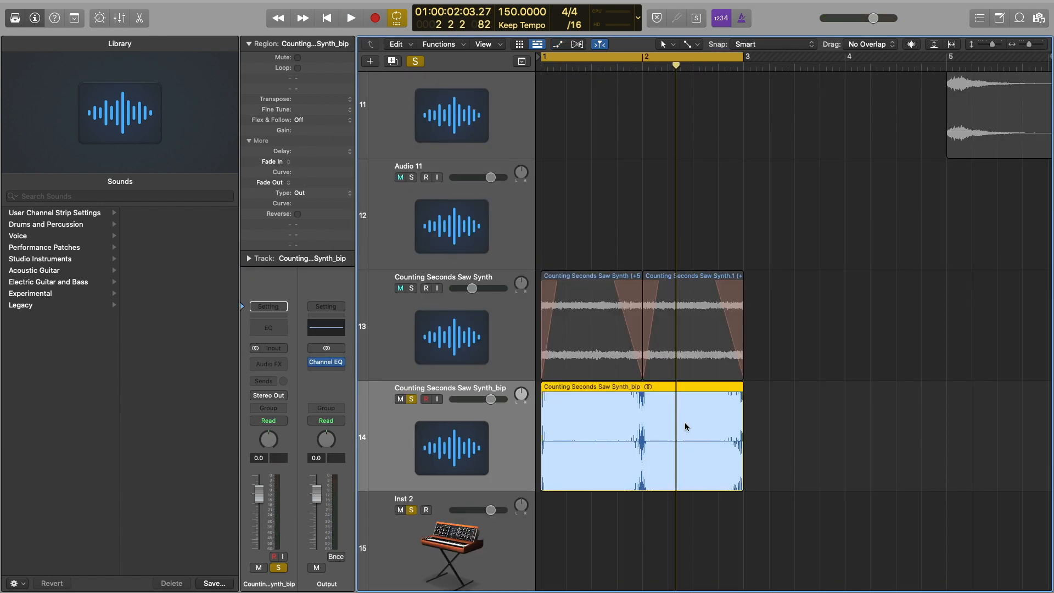
Step: Lower the Counting Seconds Saw Synth_bip track volume to about -15.2 dB and play it from the start
key(Return)
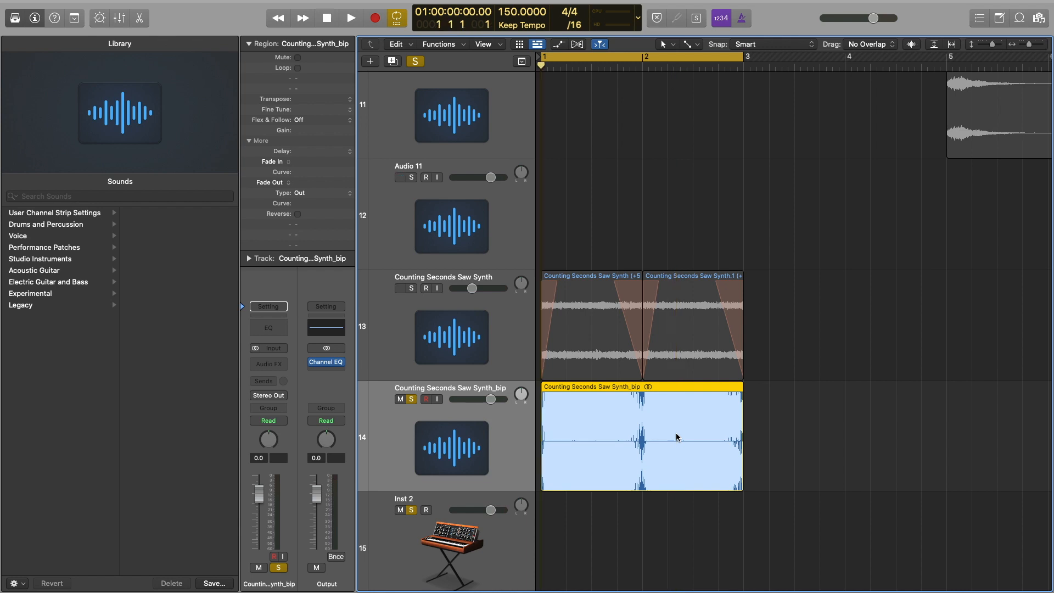
drag(491, 399, 467, 399)
key(space)
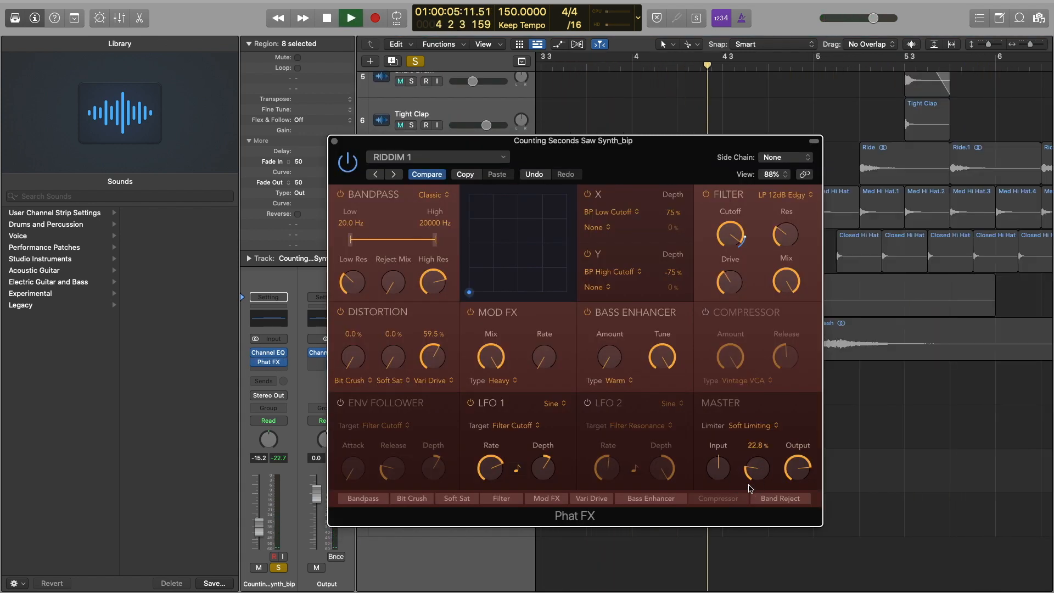
Step: Audition the Phat FX processing on the saw synth track from the start of the project and close the plug-in
key(Return)
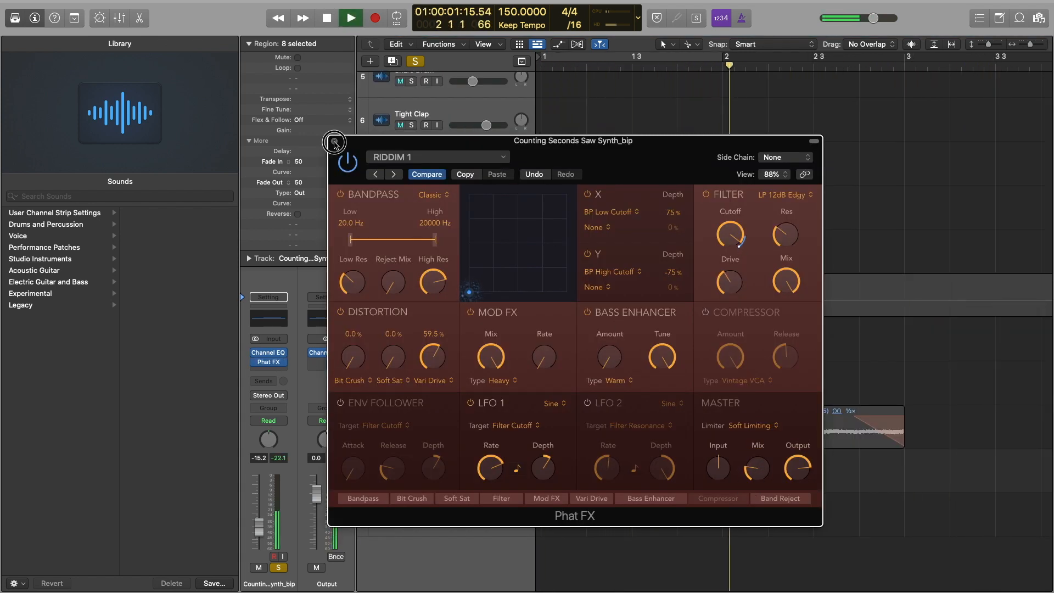
click(334, 143)
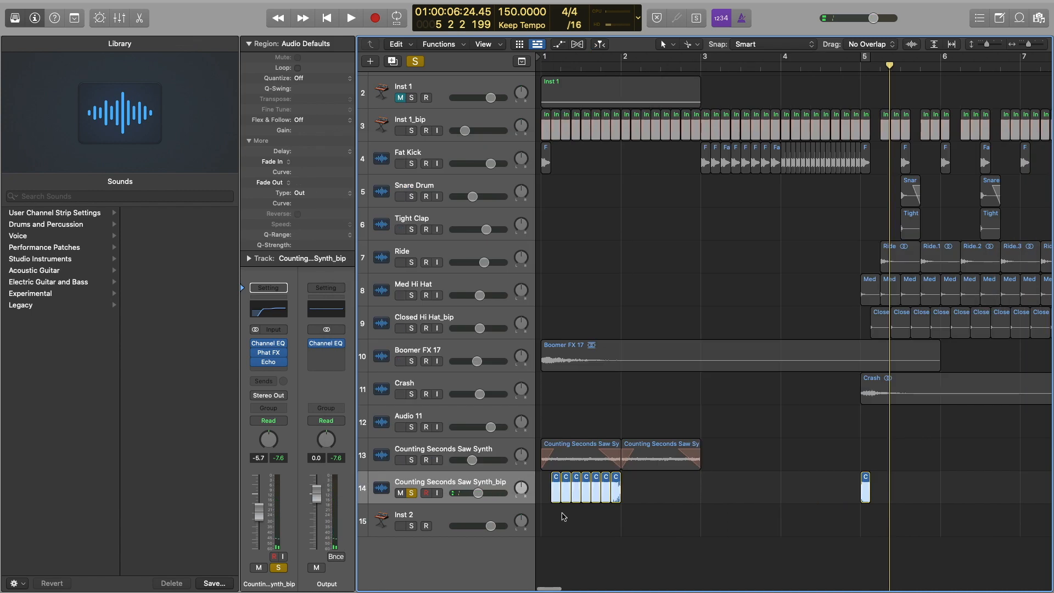
Step: Copy two chopped saw synth regions to position 5 2 1 1 on the Counting Seconds Saw Synth_bip track and audition from bar 5
drag(563, 517, 885, 498)
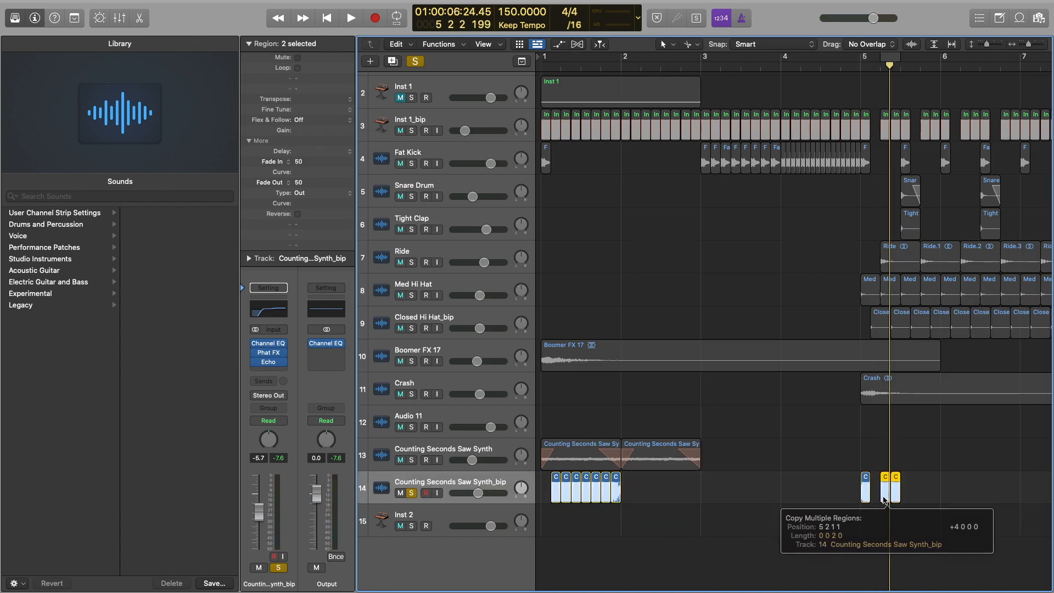
click(857, 65)
key(space)
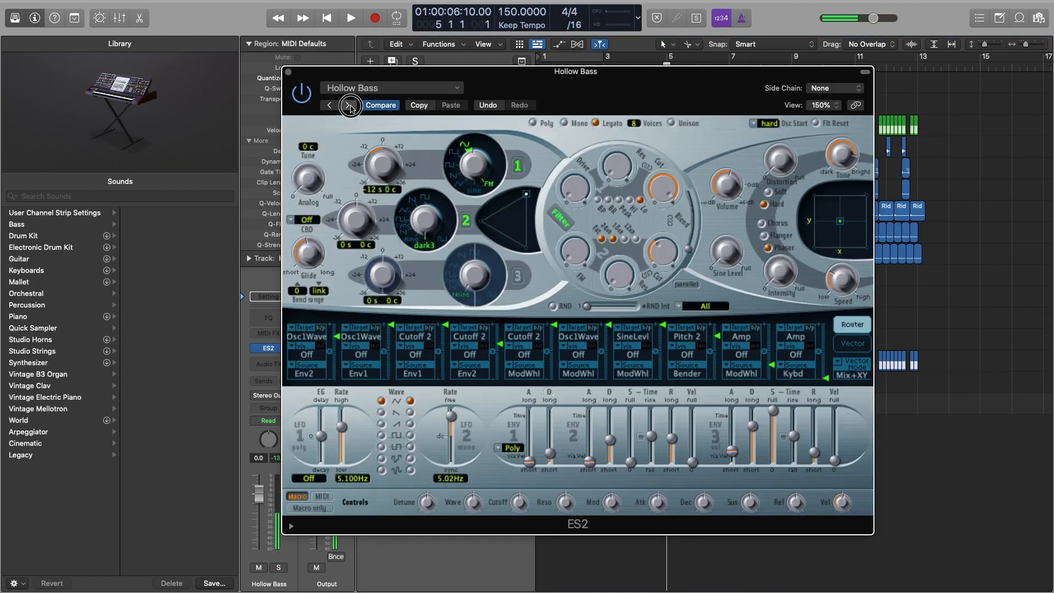
Step: Step forward through the ES2 presets from Hollow Bass until Phat Drone Bass is loaded
click(349, 106)
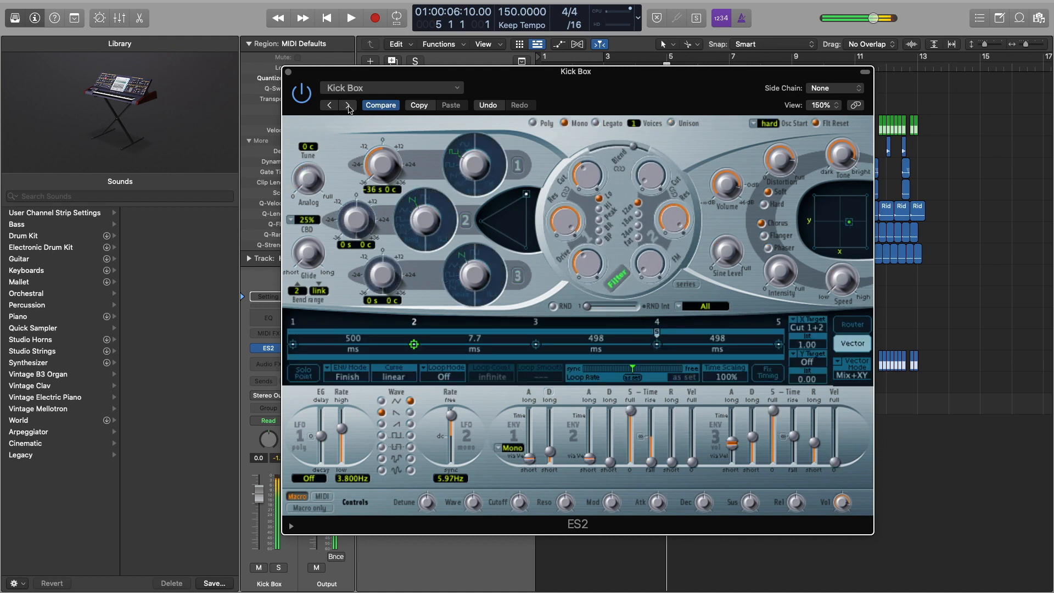
click(349, 106)
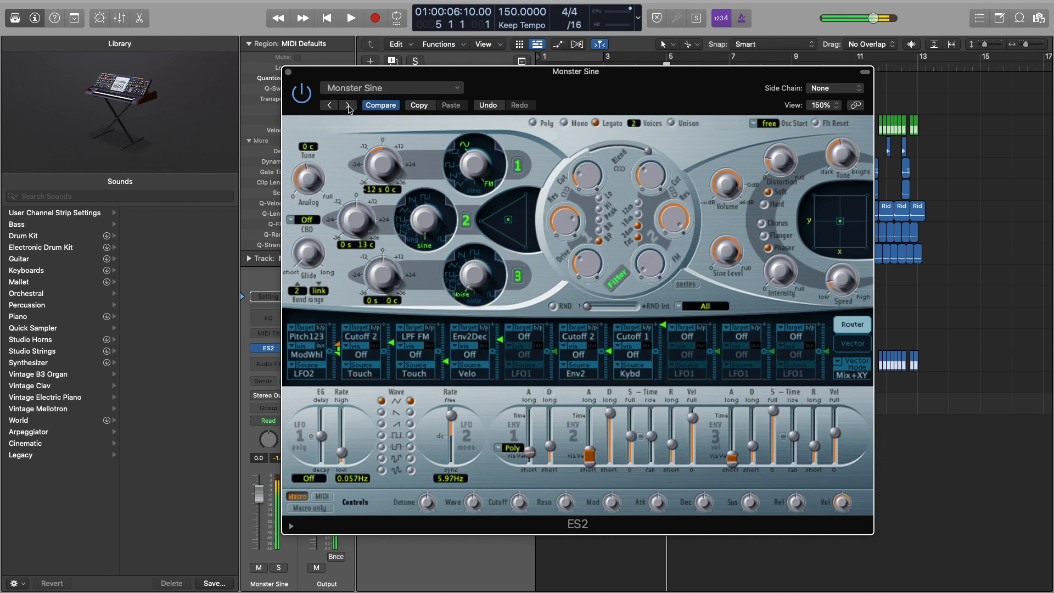
click(349, 105)
click(350, 106)
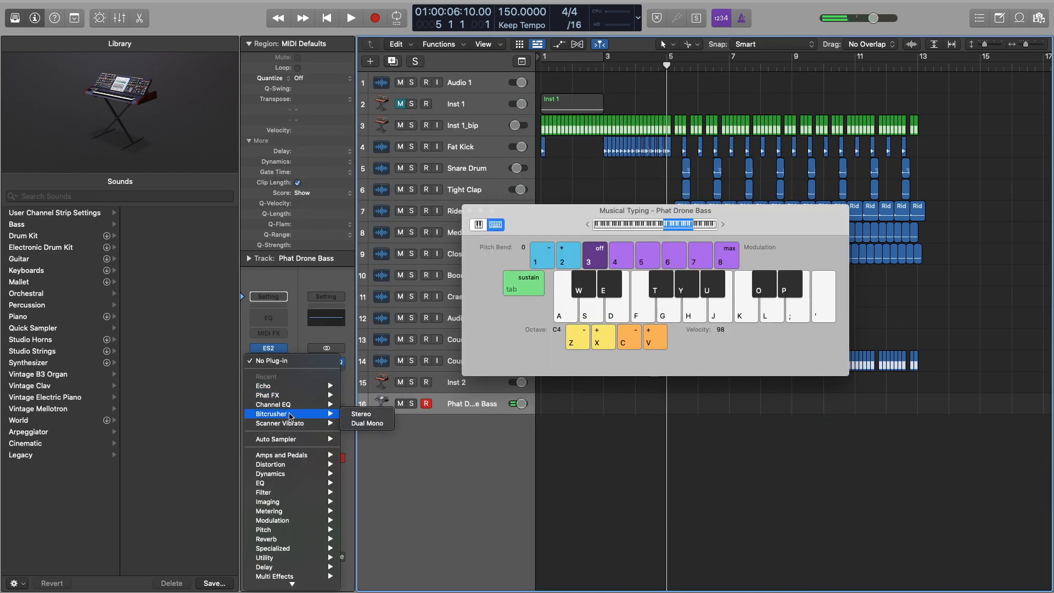
Step: Add a stereo Bitcrusher to the Phat Drone Bass track and raise its downsampling
click(376, 416)
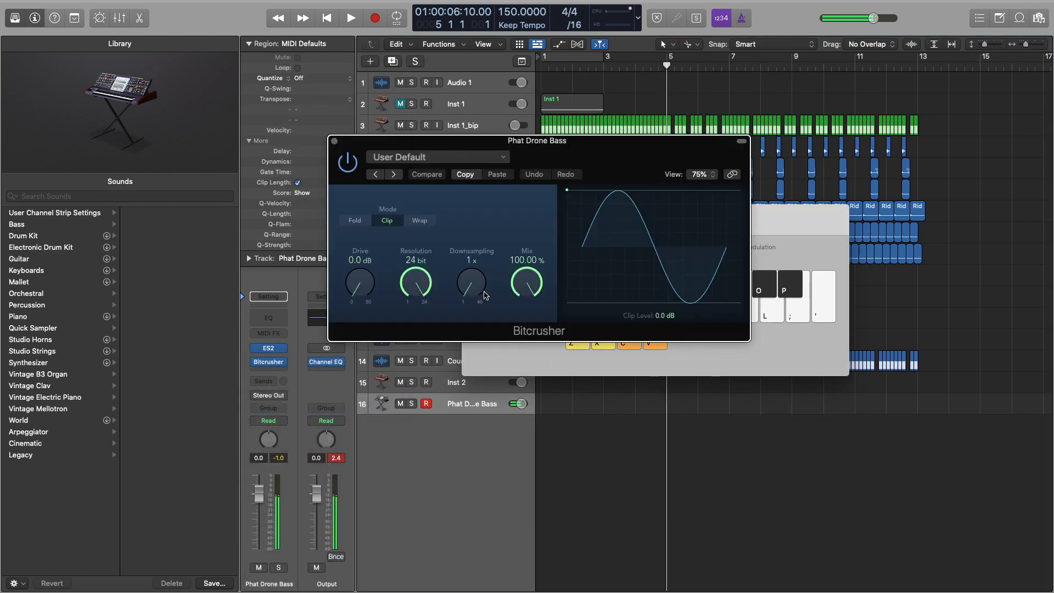
drag(471, 287, 466, 233)
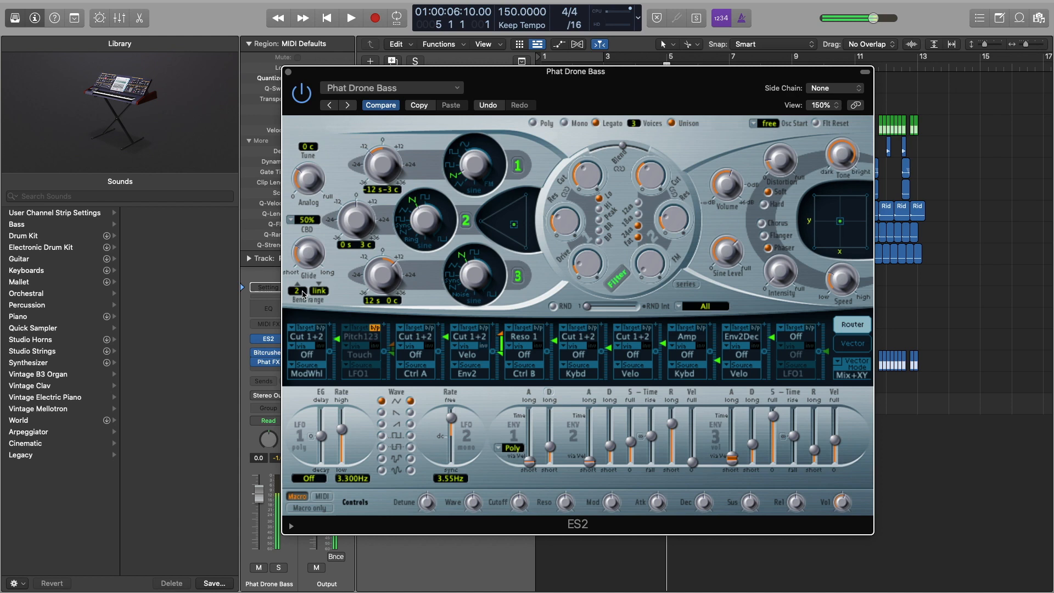
Step: Open the Phat Drone Bass region in an enlarged Piano Roll, enter a short F1 note at bar 5 and place a copy at a higher pitch
scroll(727, 431, down, 3)
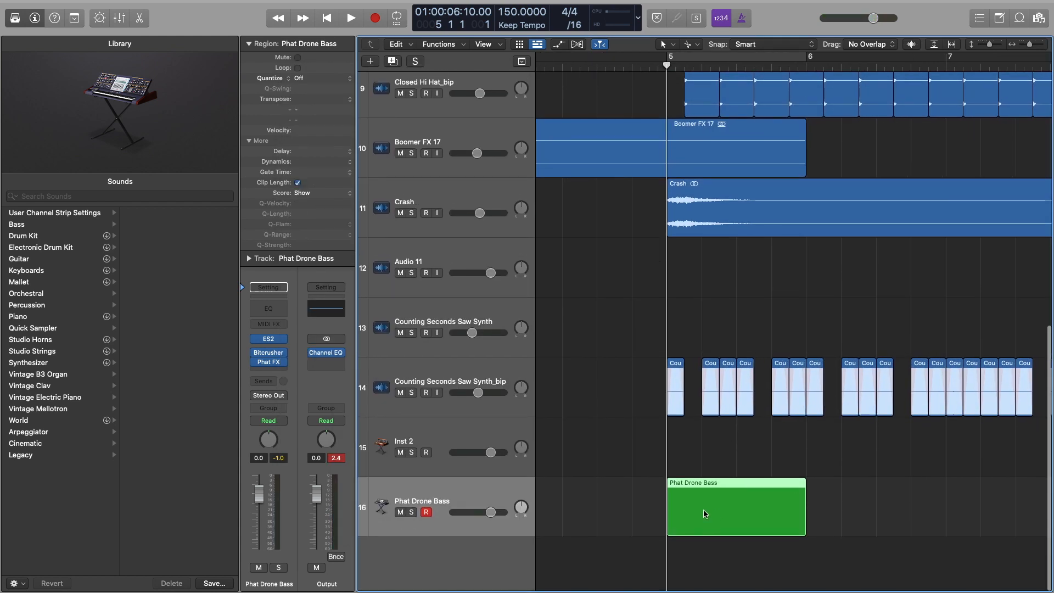
double_click(705, 513)
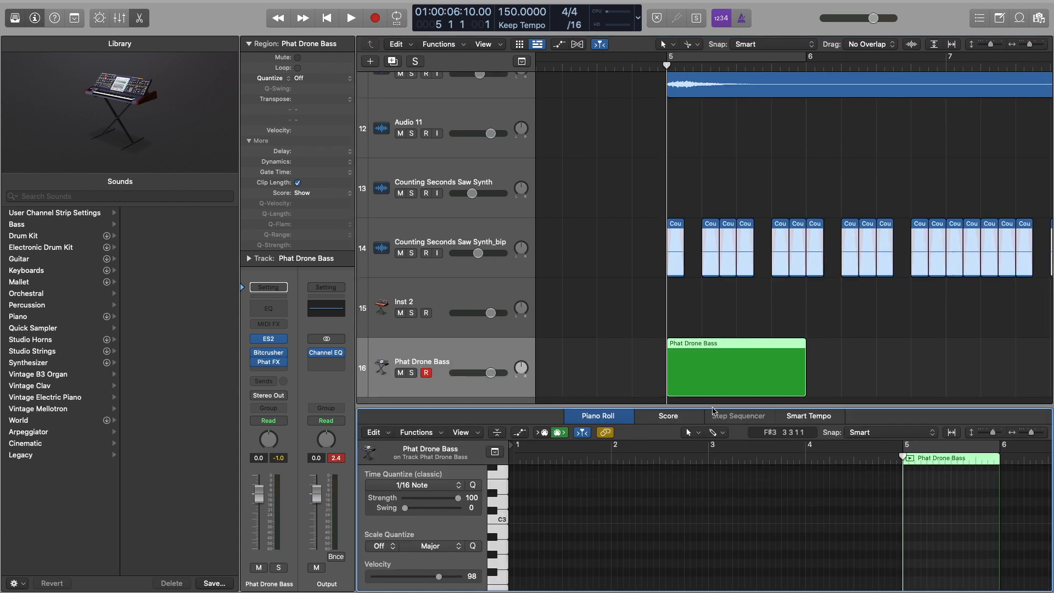
drag(709, 408, 709, 269)
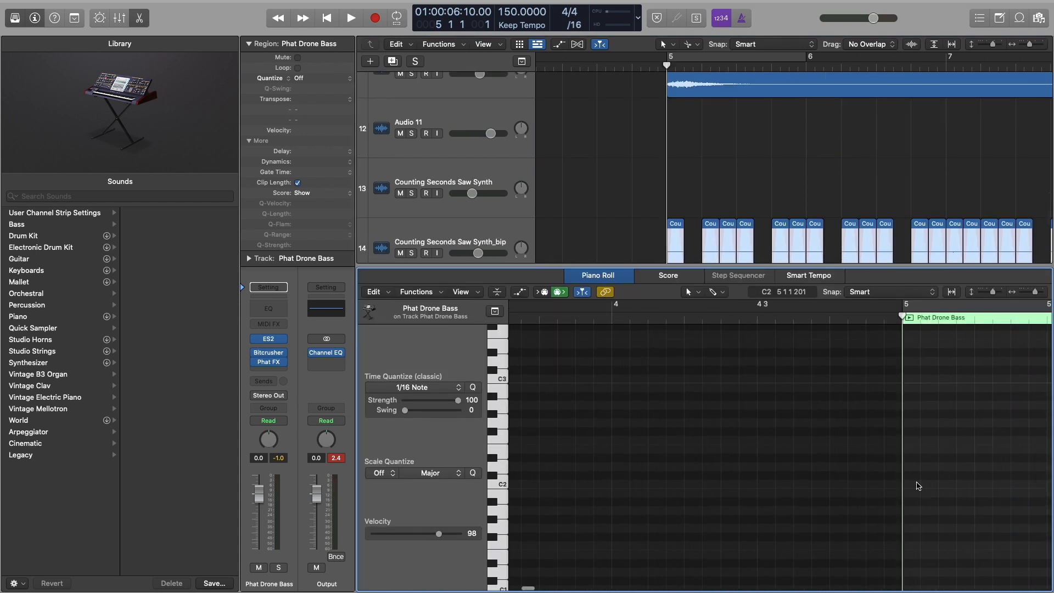
scroll(888, 479, up, 3)
scroll(802, 511, down, 3)
drag(800, 504, 749, 381)
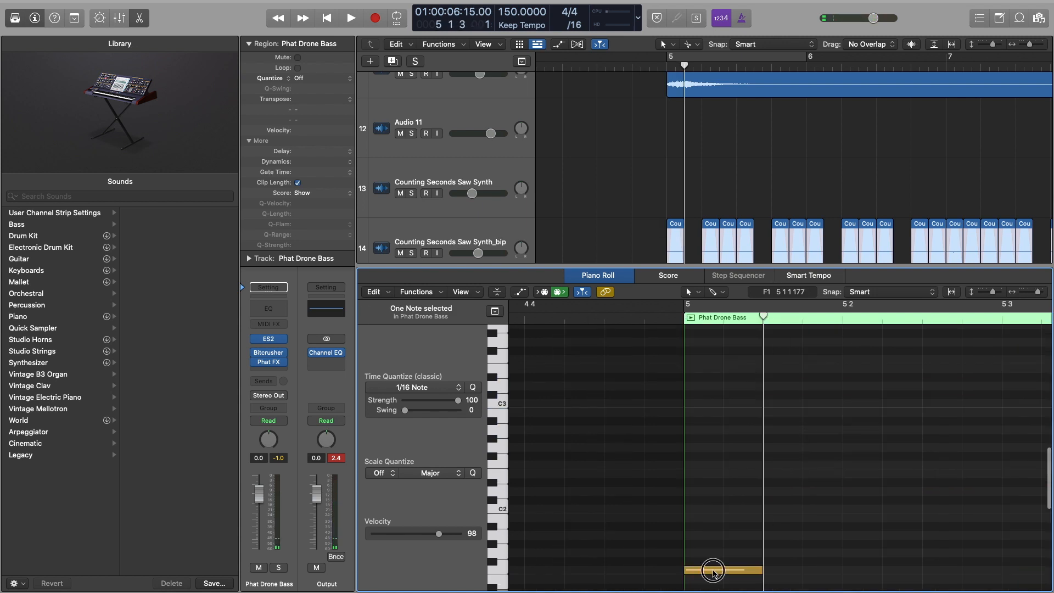
drag(714, 573, 716, 398)
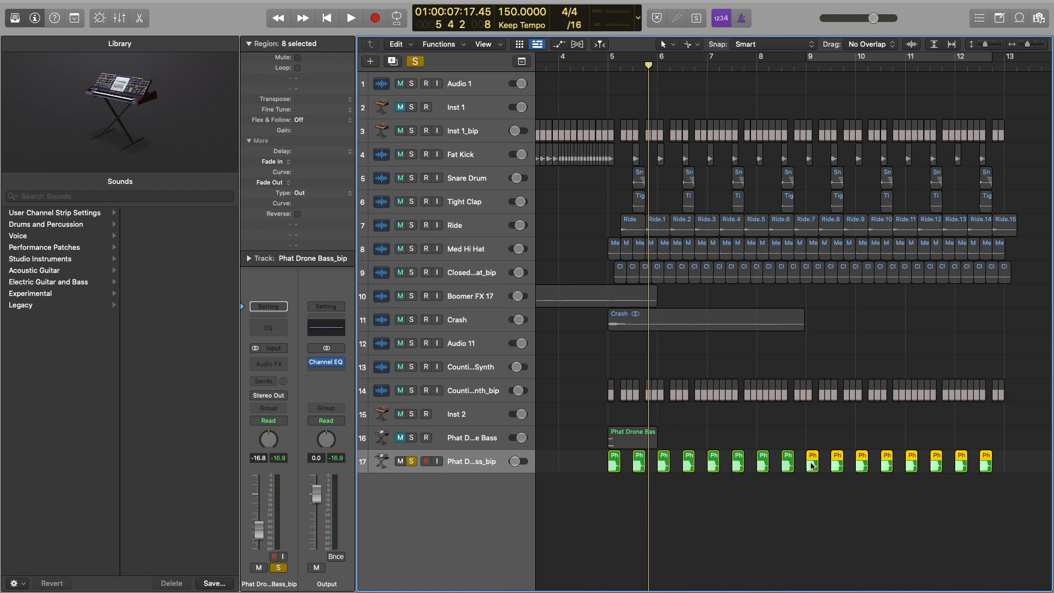
Step: Audition the repeated Phat Drone Bass_bip regions and turn off the track's solo
key(space)
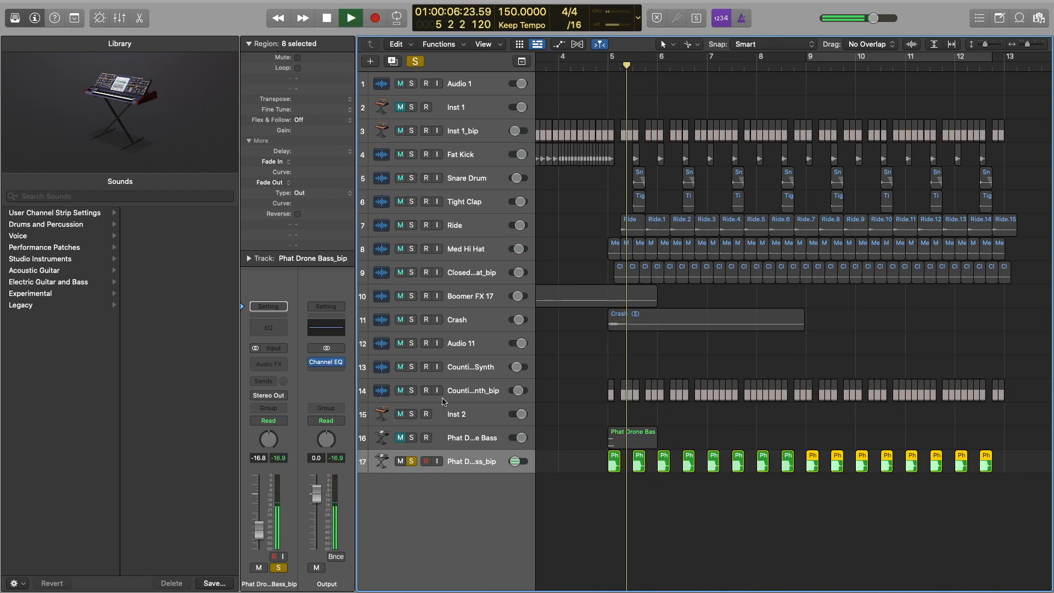
click(412, 462)
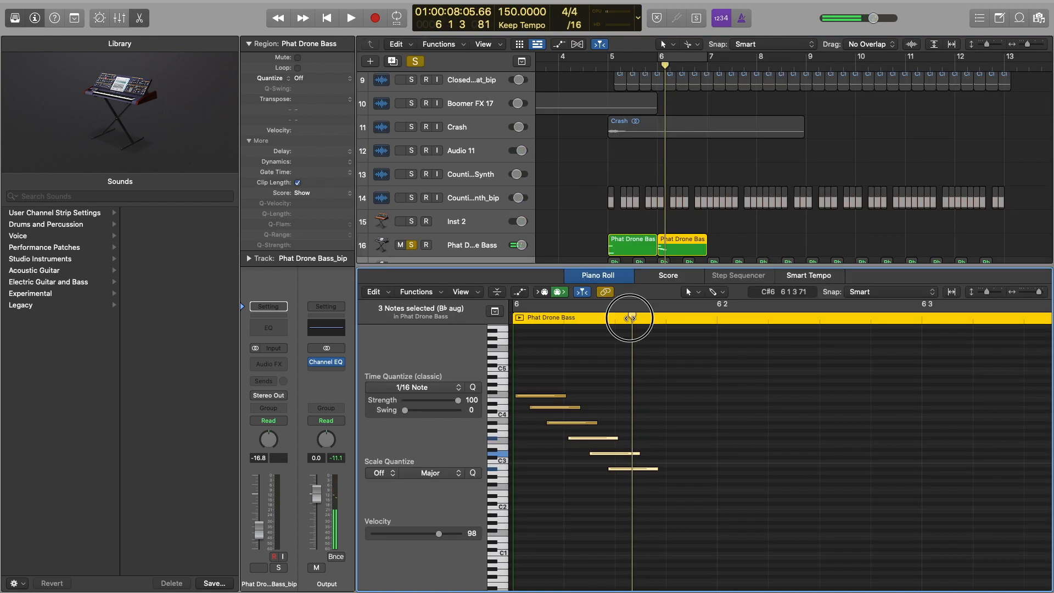
Step: Trim the descending notes in the second Phat Drone Bass region so they end at 6 1 3 1, and play them back
drag(624, 317, 616, 318)
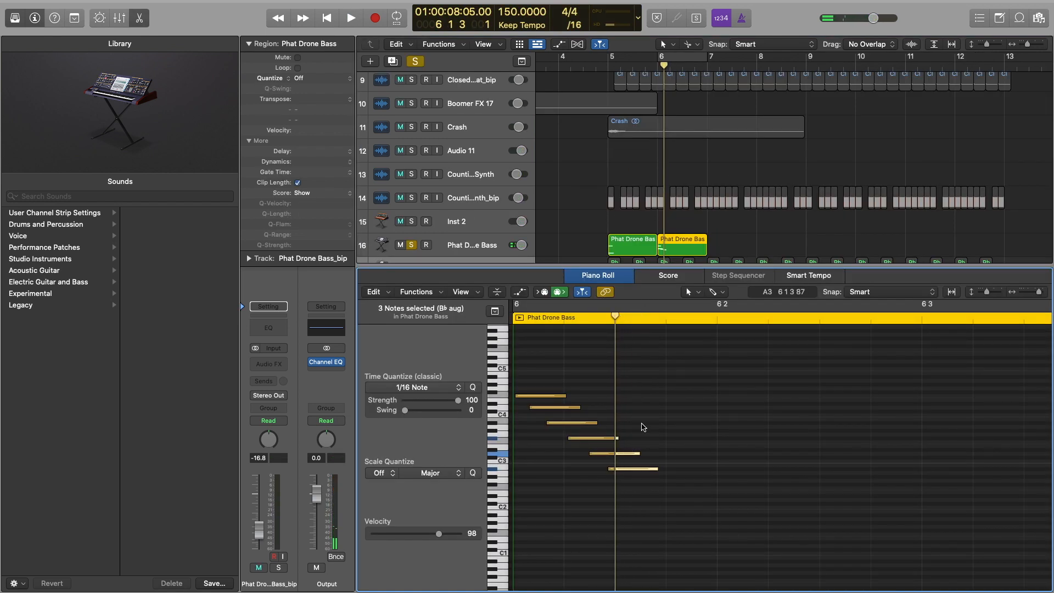
scroll(517, 323, left, 3)
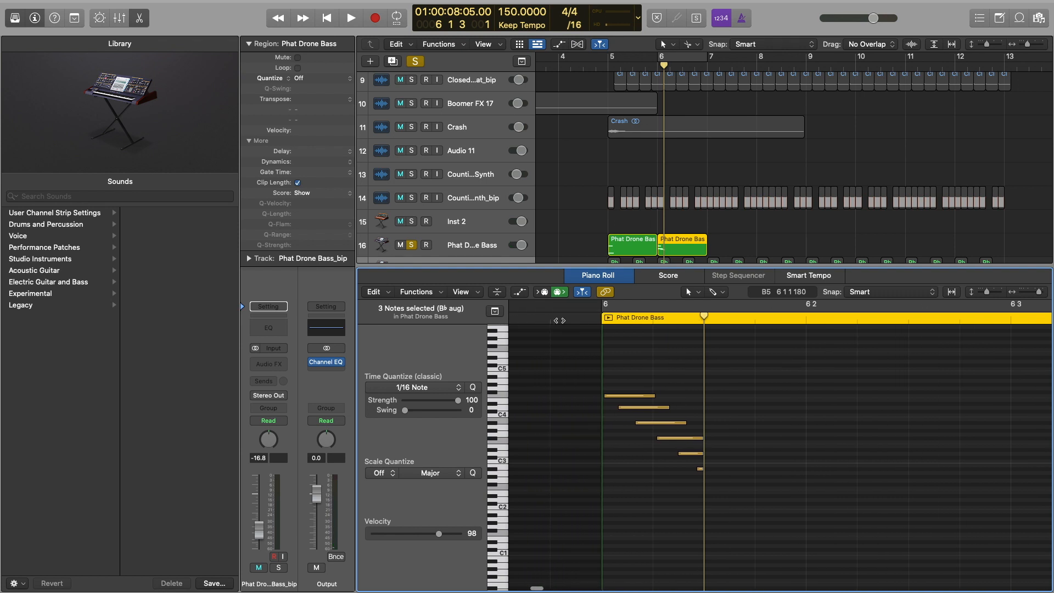
click(574, 319)
key(space)
click(576, 319)
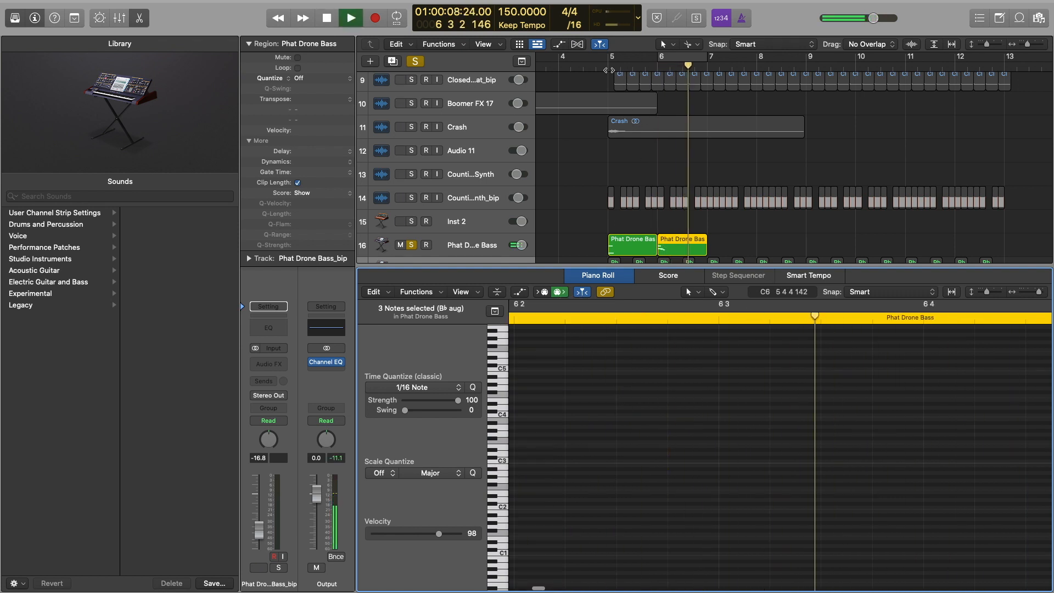
click(610, 67)
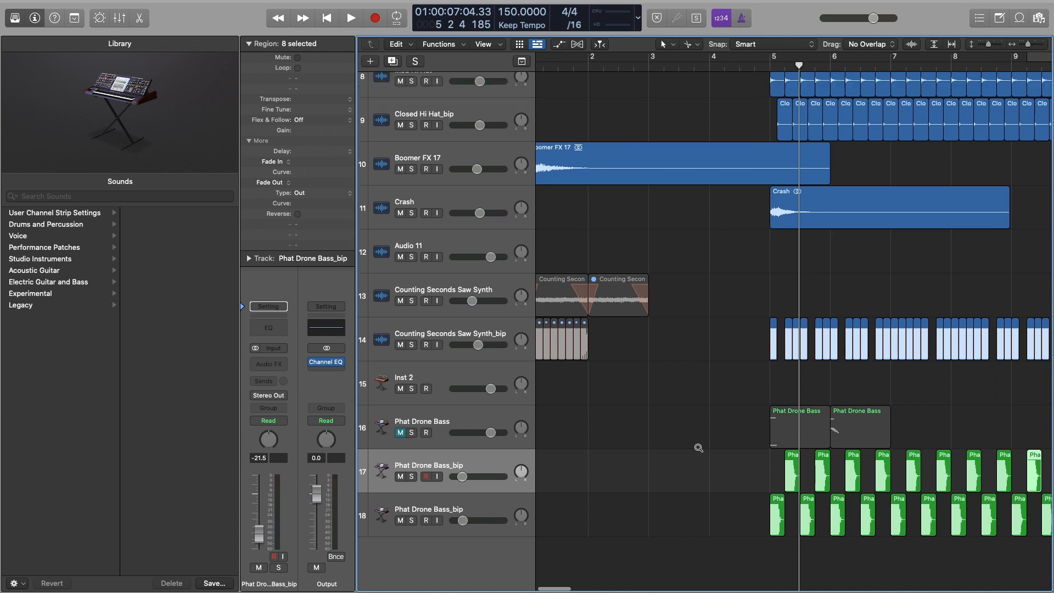
Step: Audition the arrangement and combine the two soloed Phat Drone Bass_bip tracks into a Summing Stack
scroll(700, 448, down, 1)
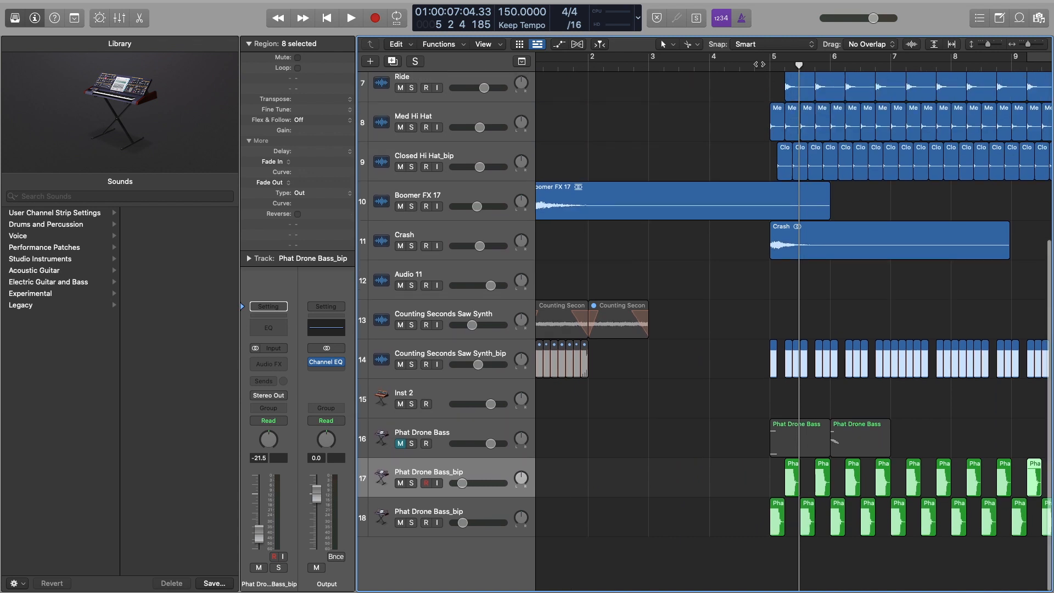
key(space)
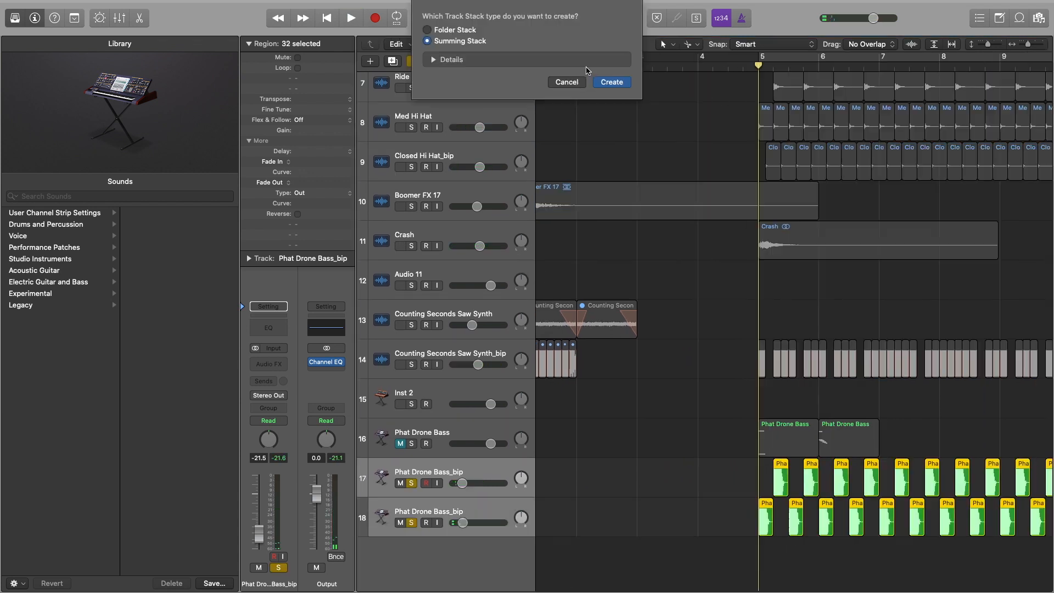
click(611, 81)
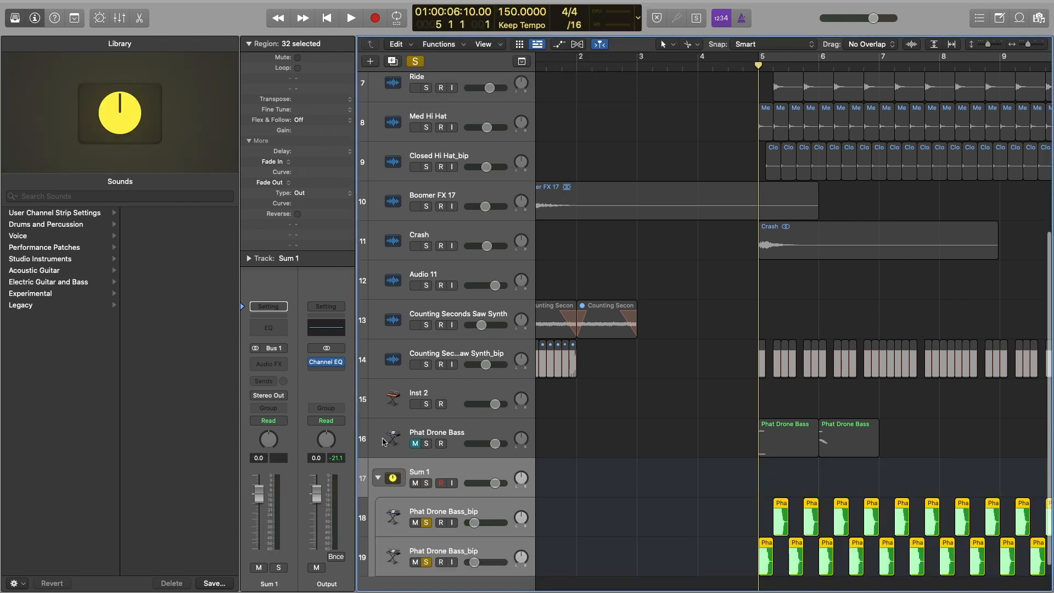
Step: Add a Channel EQ to the Sum 1 track, raise its low-cut frequency during playback, and open the output's Channel EQ
click(269, 327)
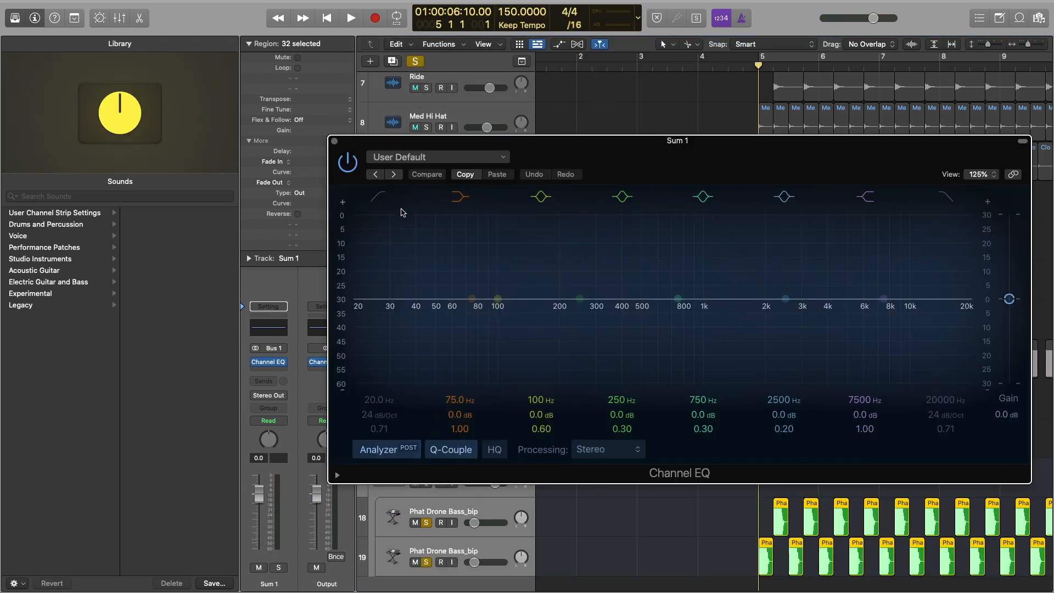
key(space)
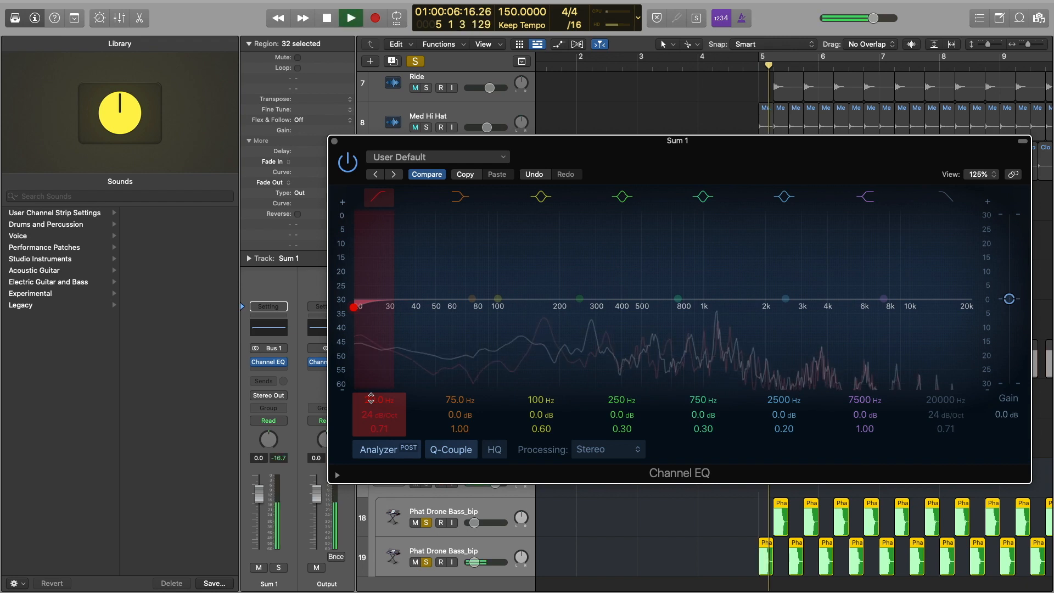
drag(372, 398, 371, 366)
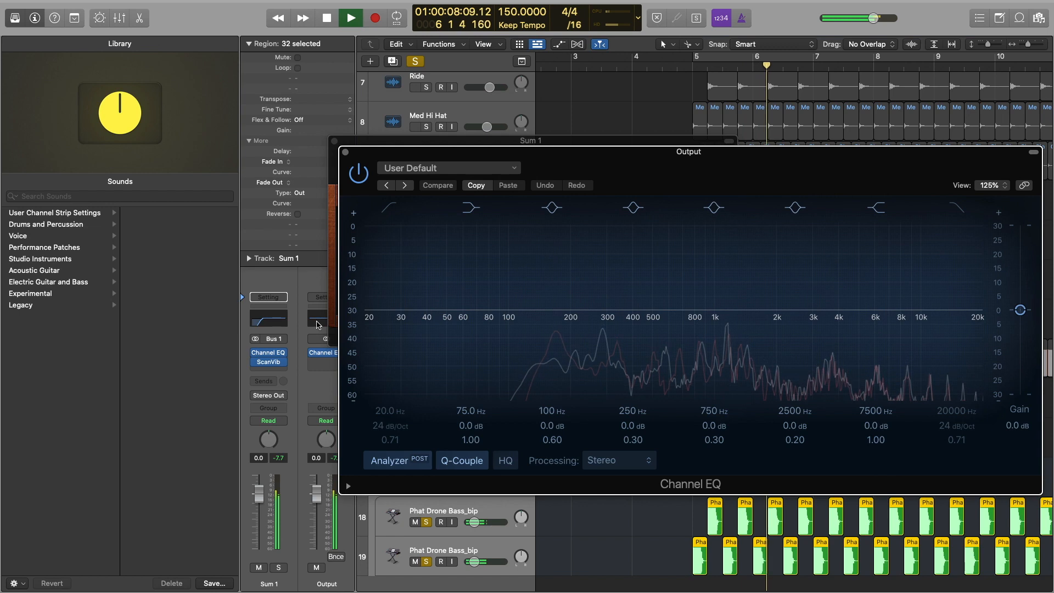
click(317, 325)
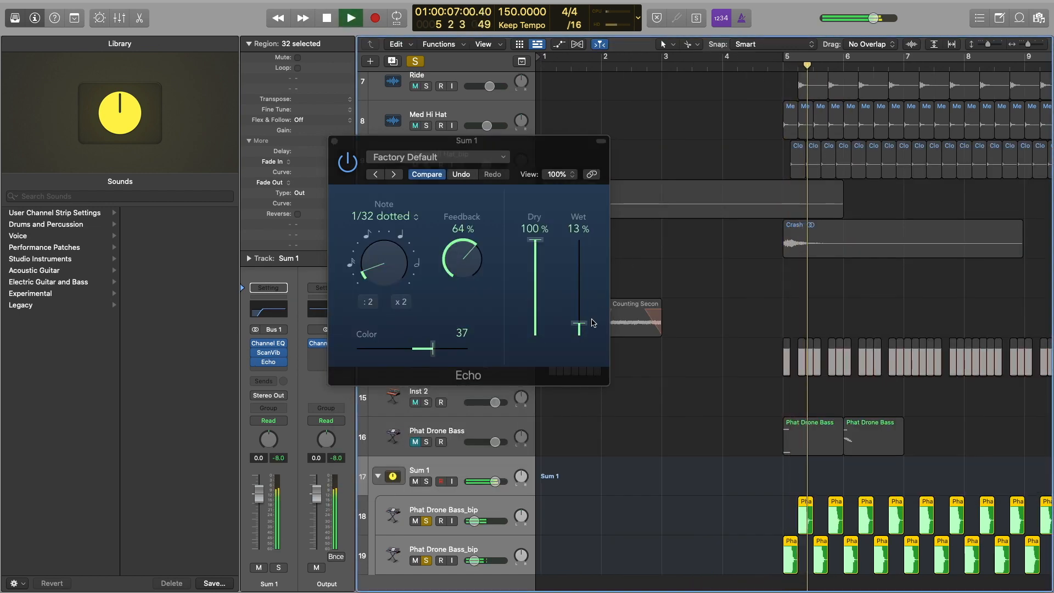
Step: Lower the wet level of the Echo on Sum 1 and set the Space Designer 1.8s Key Hall wet level to about -22 dB
drag(583, 317, 585, 330)
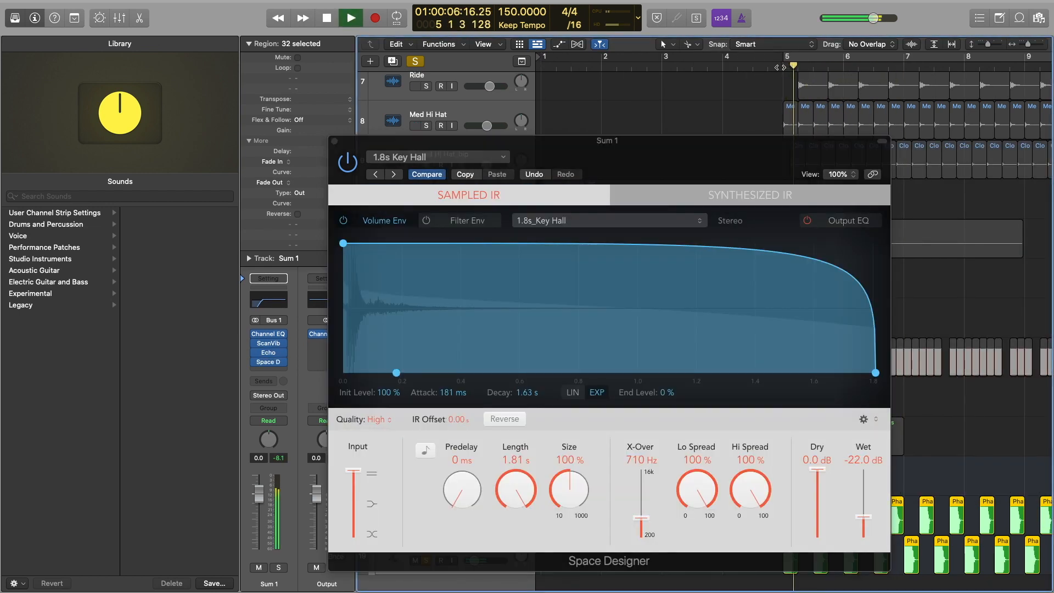
drag(864, 517, 863, 518)
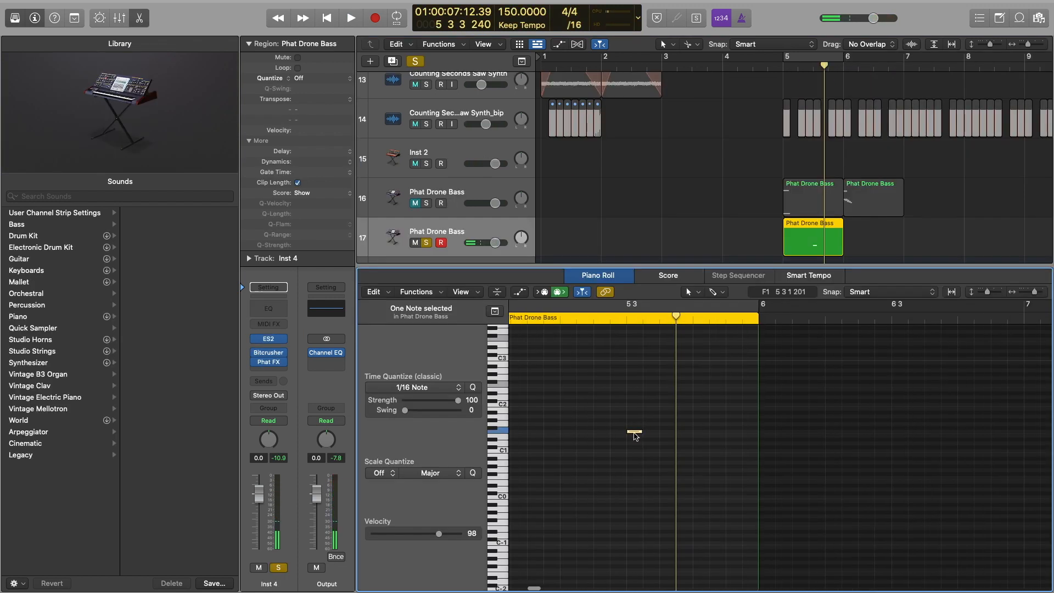
Step: Lengthen the F1 note in the new Phat Drone Bass region to the end of bar 5
click(640, 432)
drag(638, 432, 752, 439)
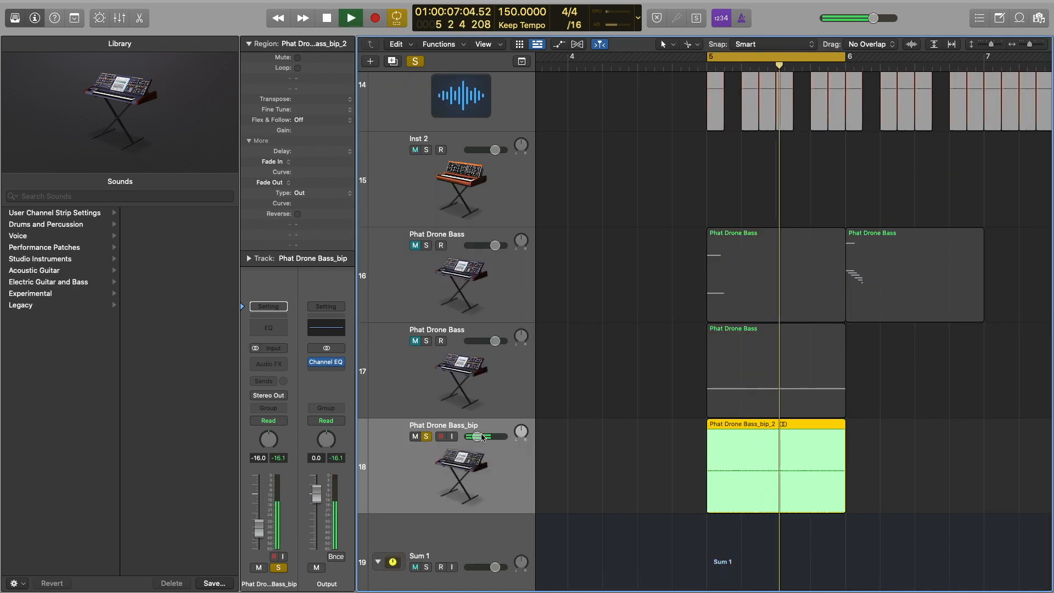
Step: Change the bounced Phat Drone Bass region's fade-in to Speed Up and its fade-out to Slow Down, and play it
click(282, 163)
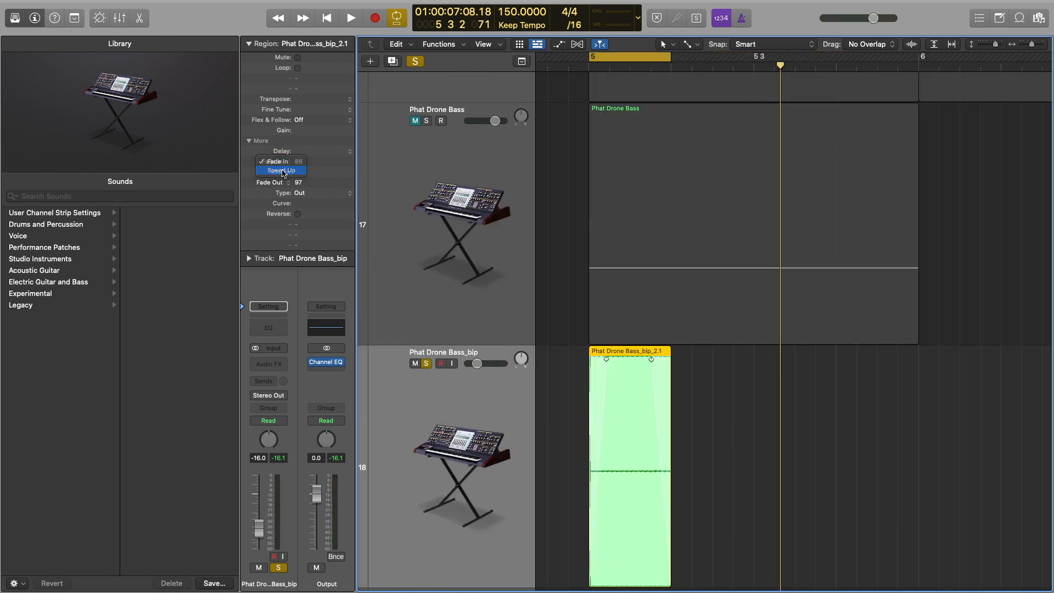
click(282, 171)
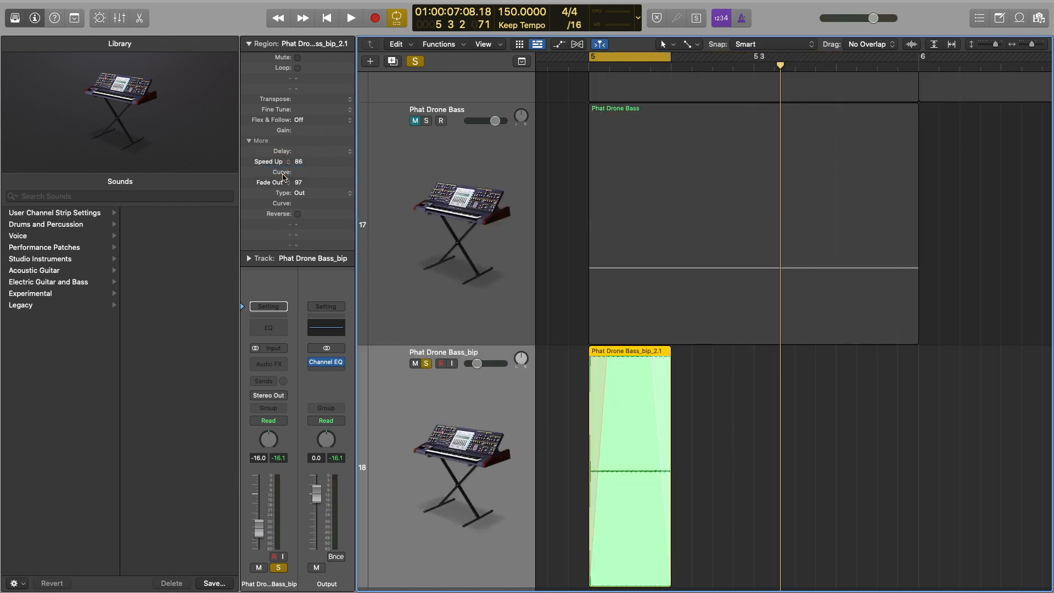
click(284, 191)
key(space)
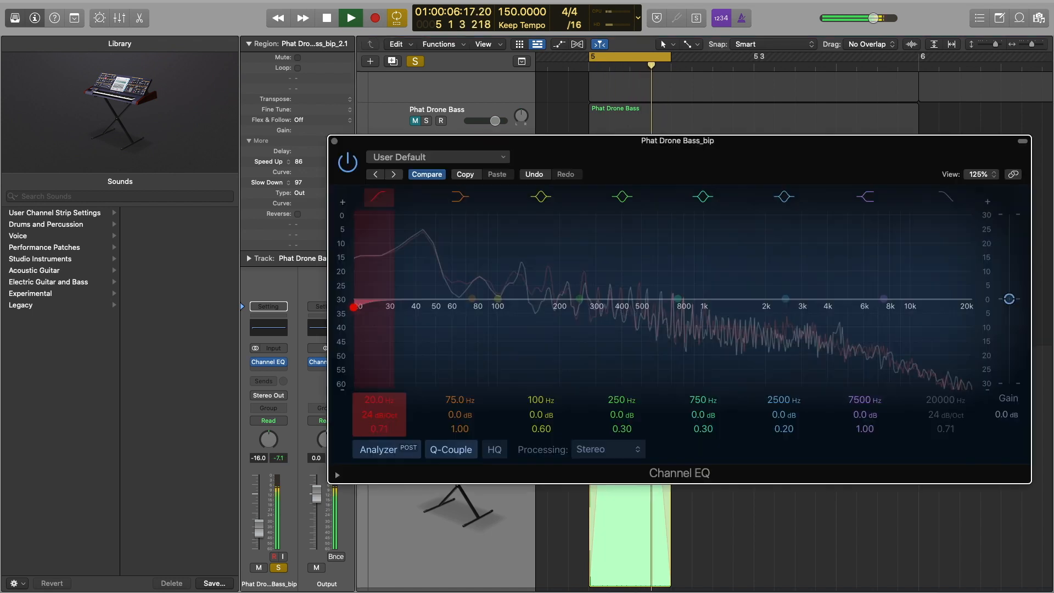
Step: Set the Phat Drone Bass_bip Channel EQ's low-cut slope to 48 dB/Oct and raise its cutoff frequency
click(269, 328)
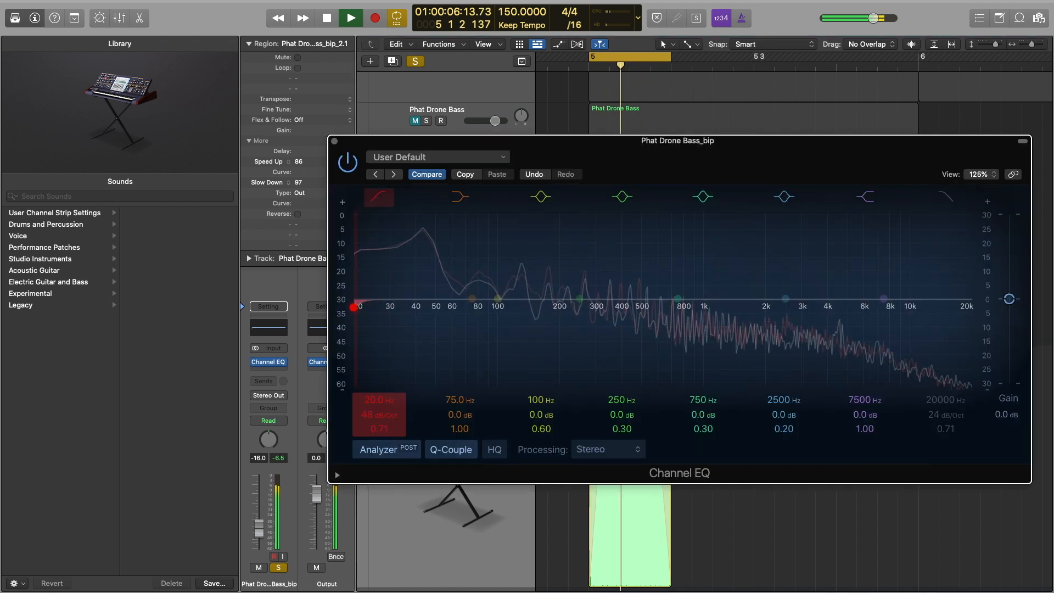
drag(354, 307, 490, 307)
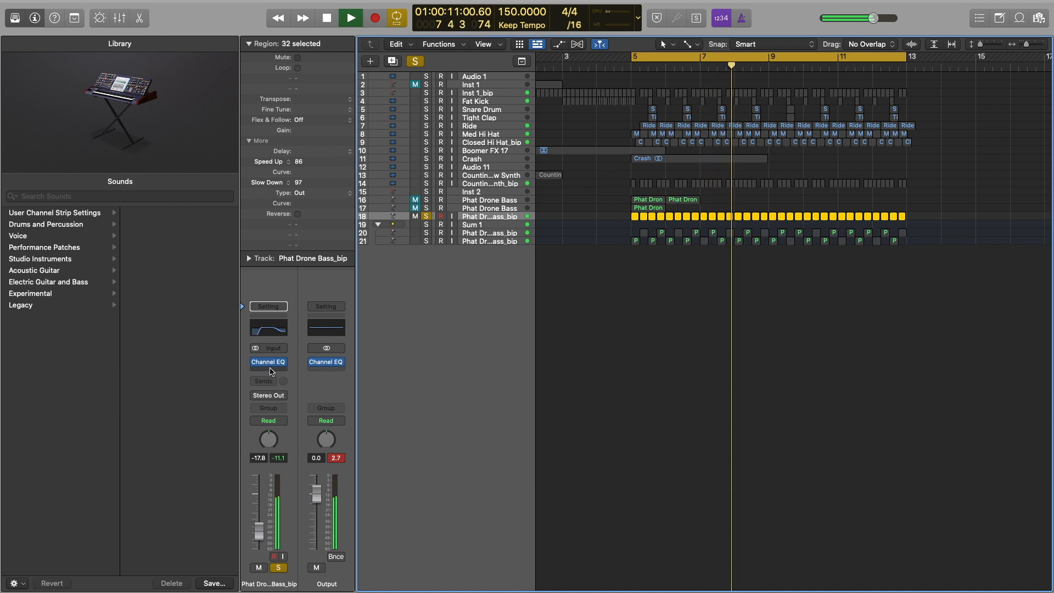
Step: Insert a stereo Scanner Vibrato on the Phat Drone Bass_bip track, adjust its depth, and lower the track's volume to -19.5 dB
click(271, 363)
mouse_move(308, 420)
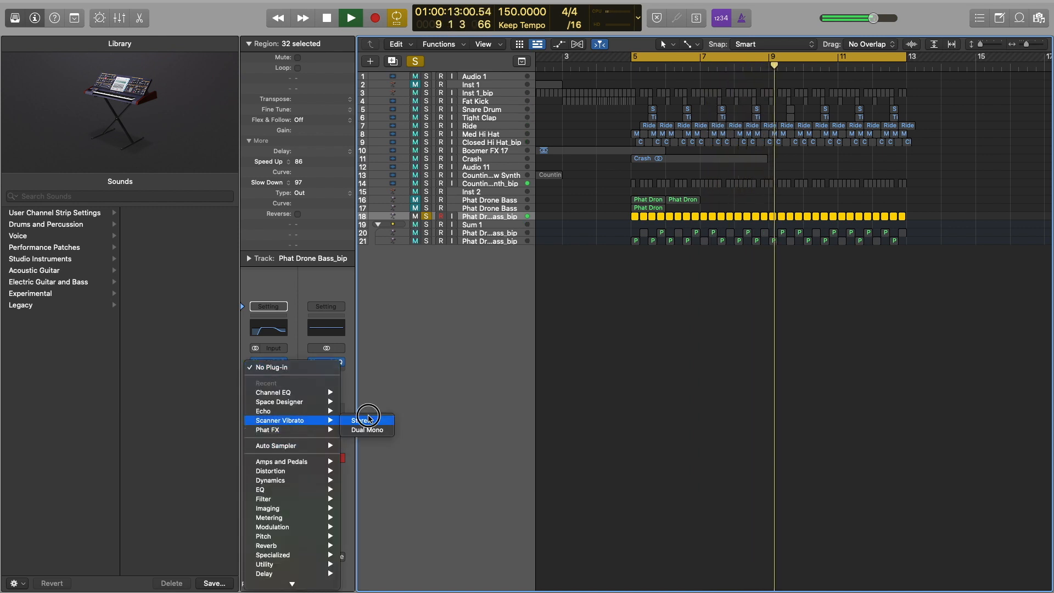
click(385, 420)
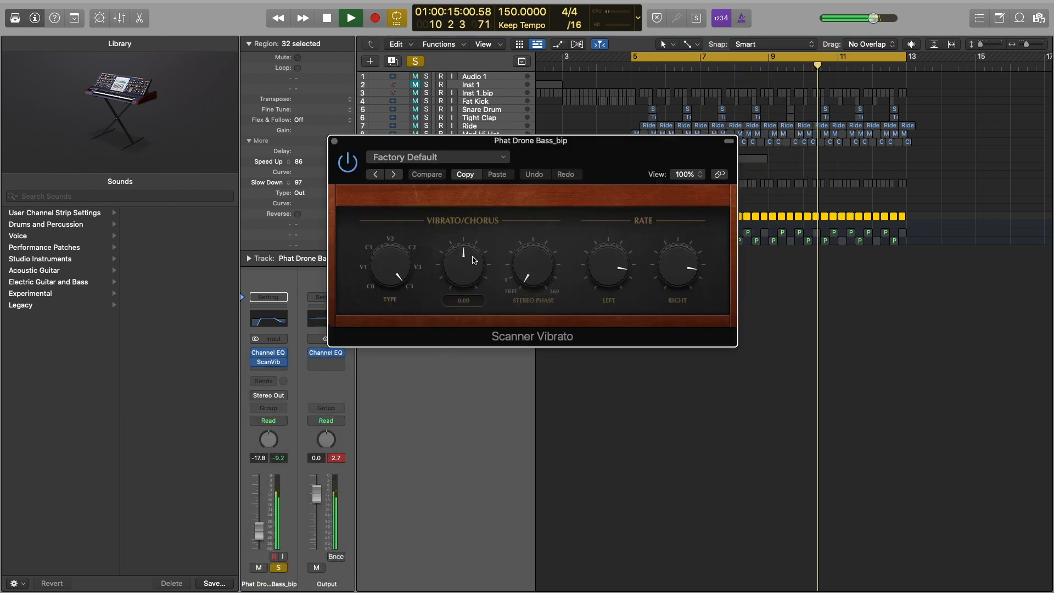
drag(470, 258, 441, 268)
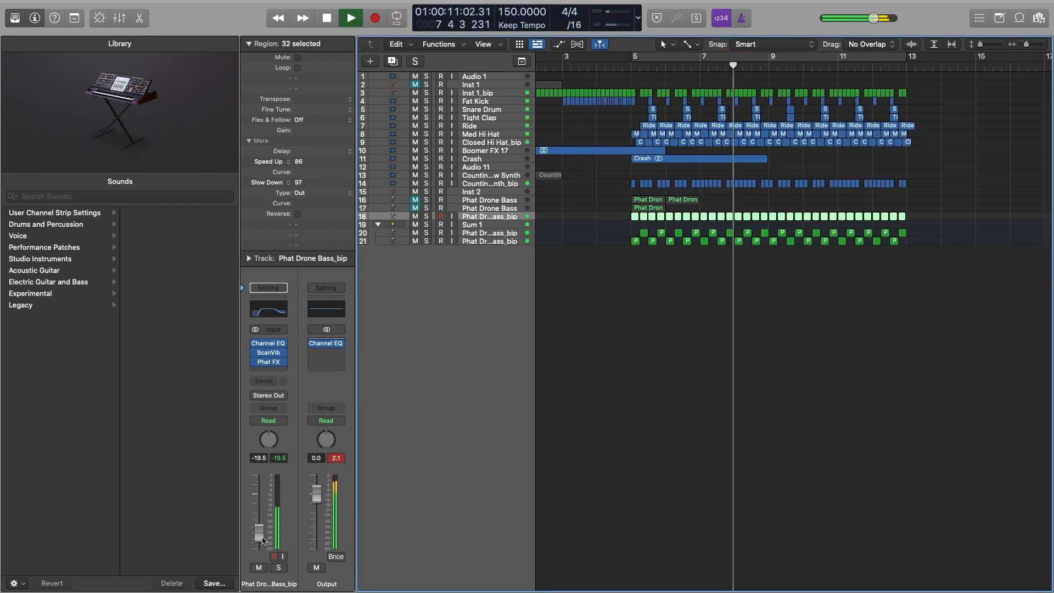
click(262, 536)
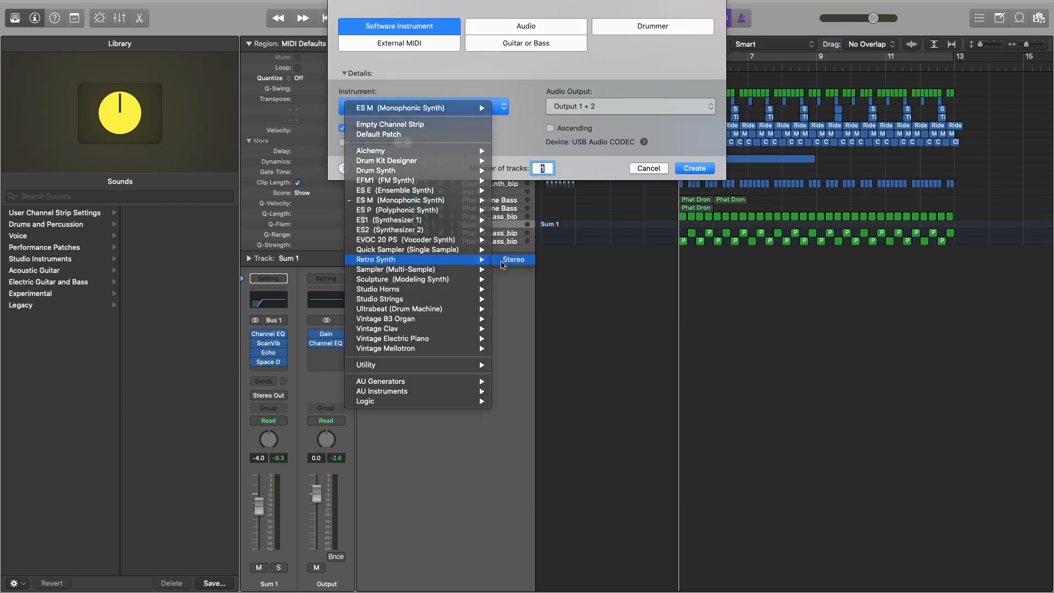
Step: Create a software instrument track with a stereo Retro Synth and bring up Musical Typing for it
click(503, 262)
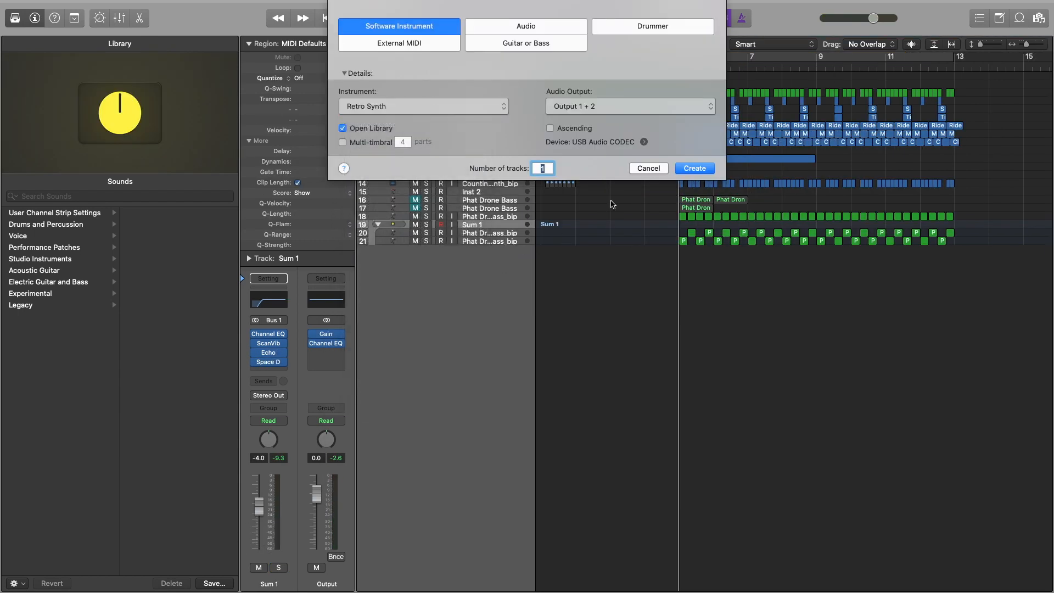
click(703, 172)
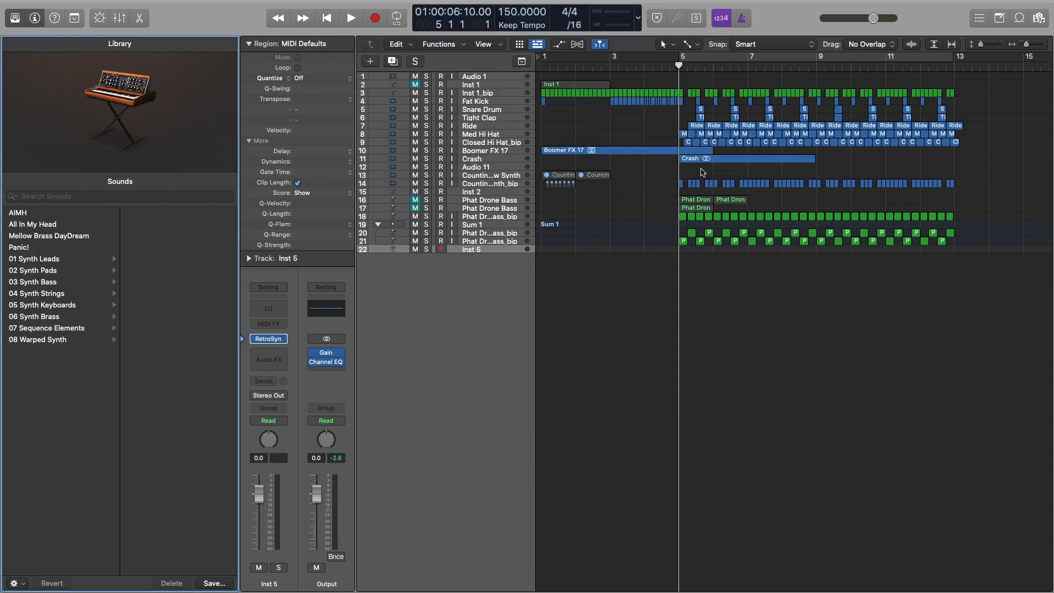
key(super+k)
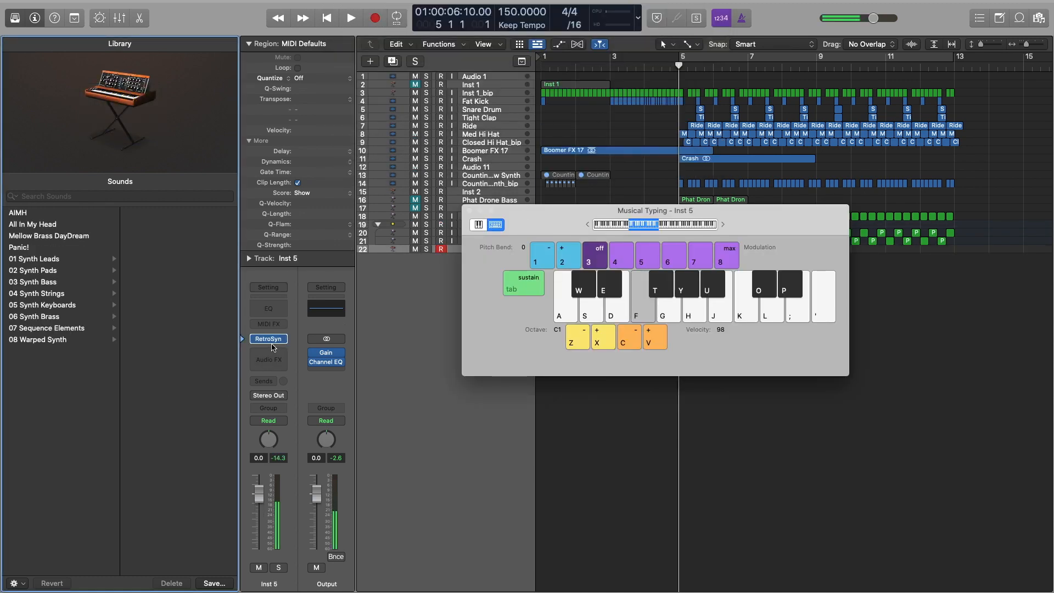
Step: Switch the Inst 5 Retro Synth to its FM oscillator and adjust the FM amount
click(269, 339)
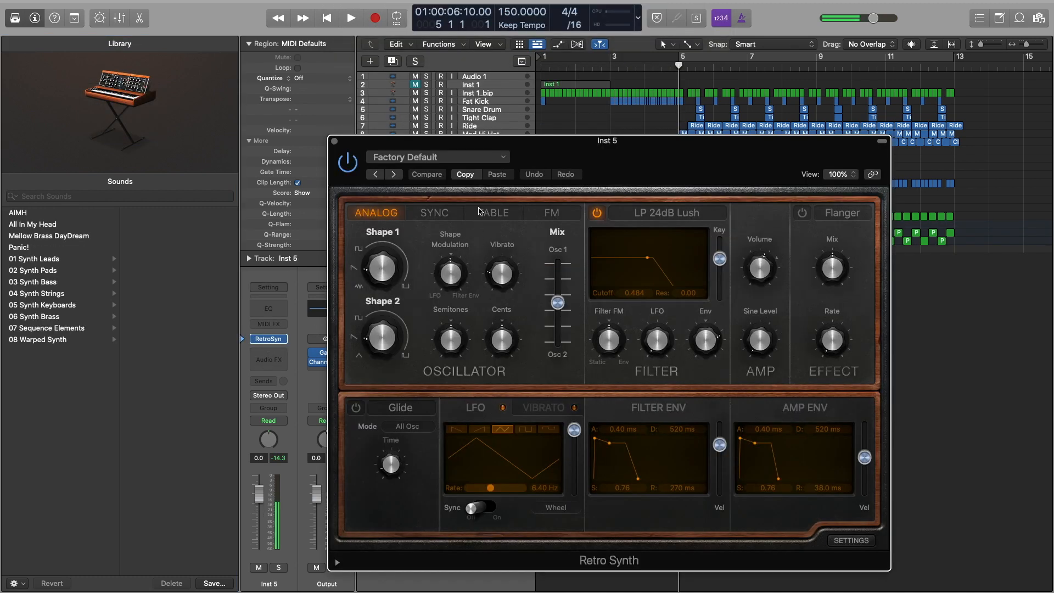
click(542, 216)
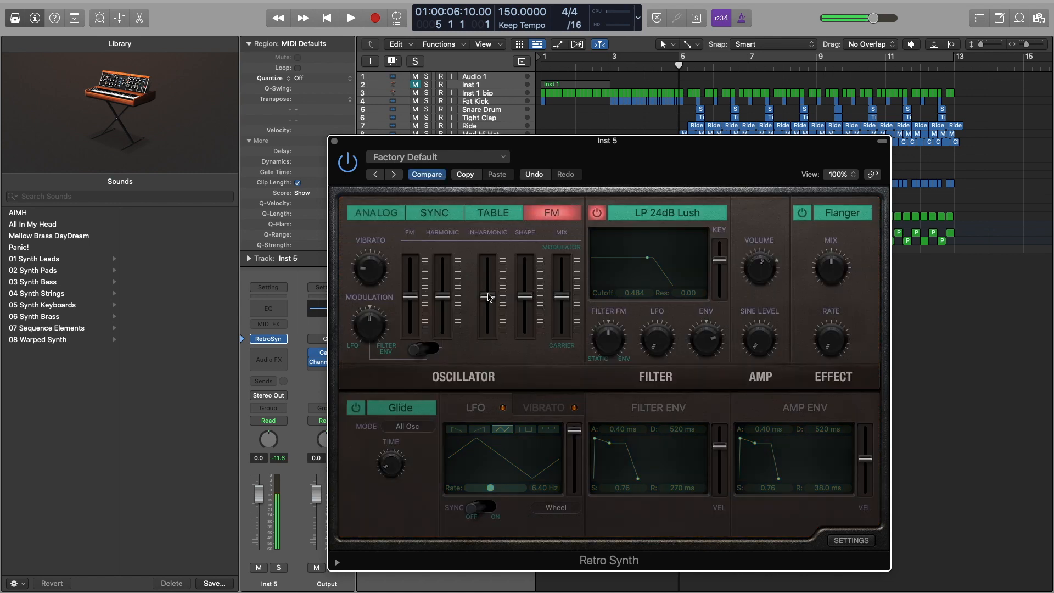
drag(415, 292, 415, 291)
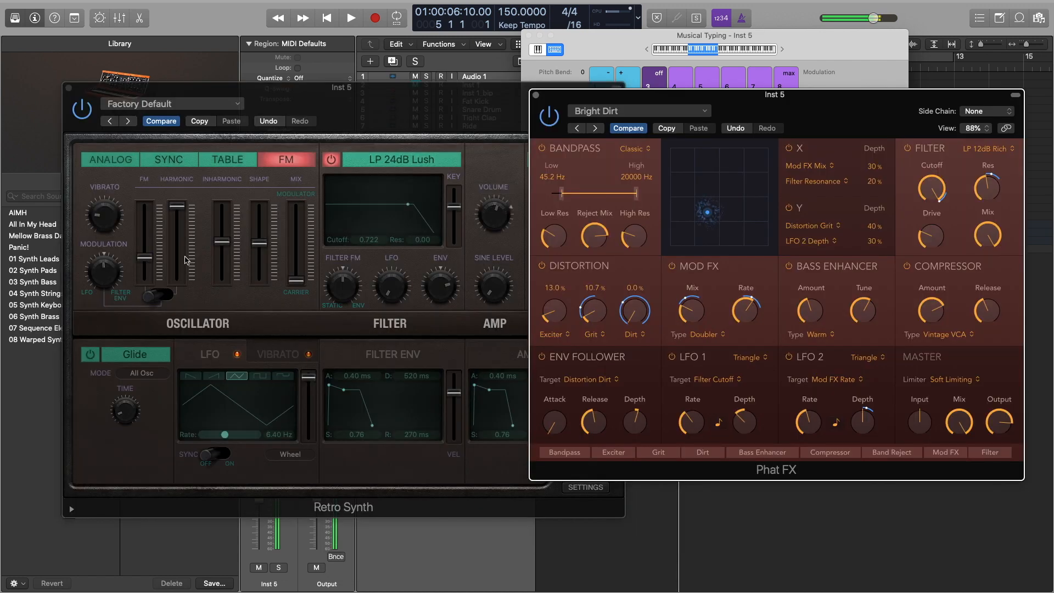
drag(145, 257, 146, 282)
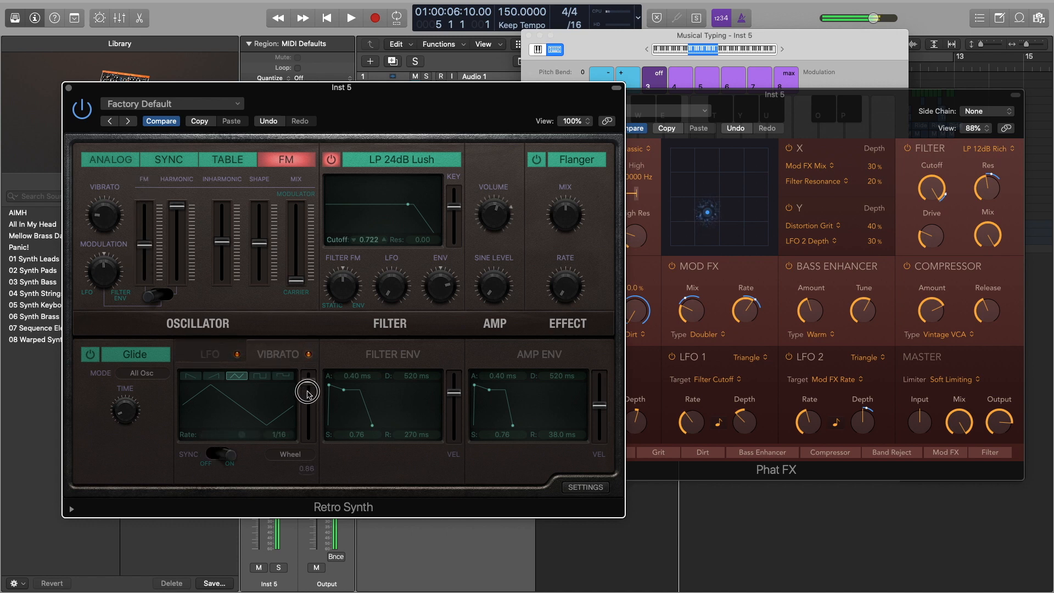
Step: Adjust LFO 1 in the Inst 5 Phat FX, test the sound with played notes, and lower the track's volume to -9.0 dB
click(743, 403)
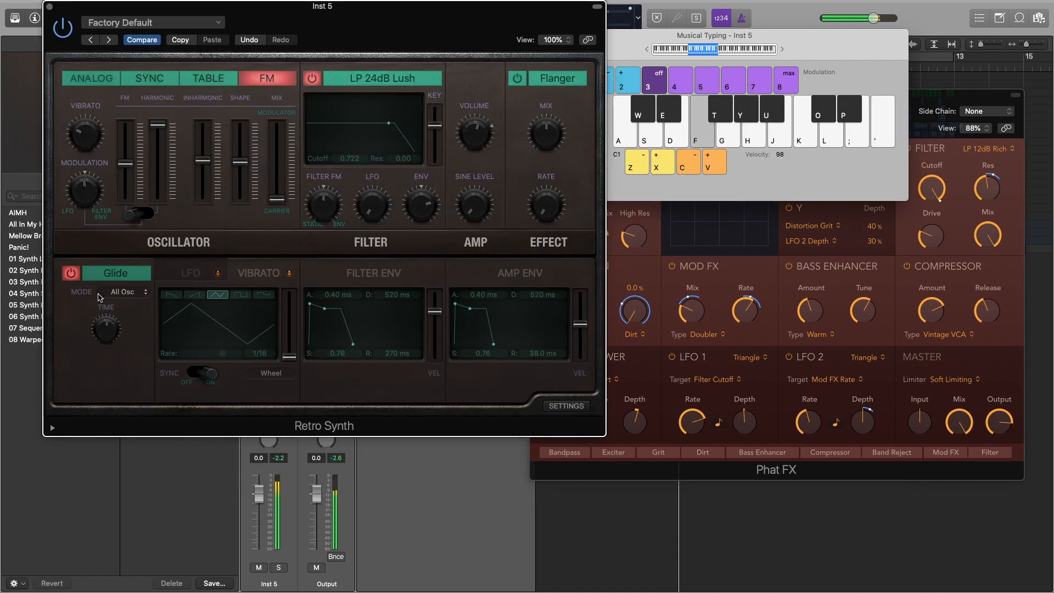
key(k)
key(f)
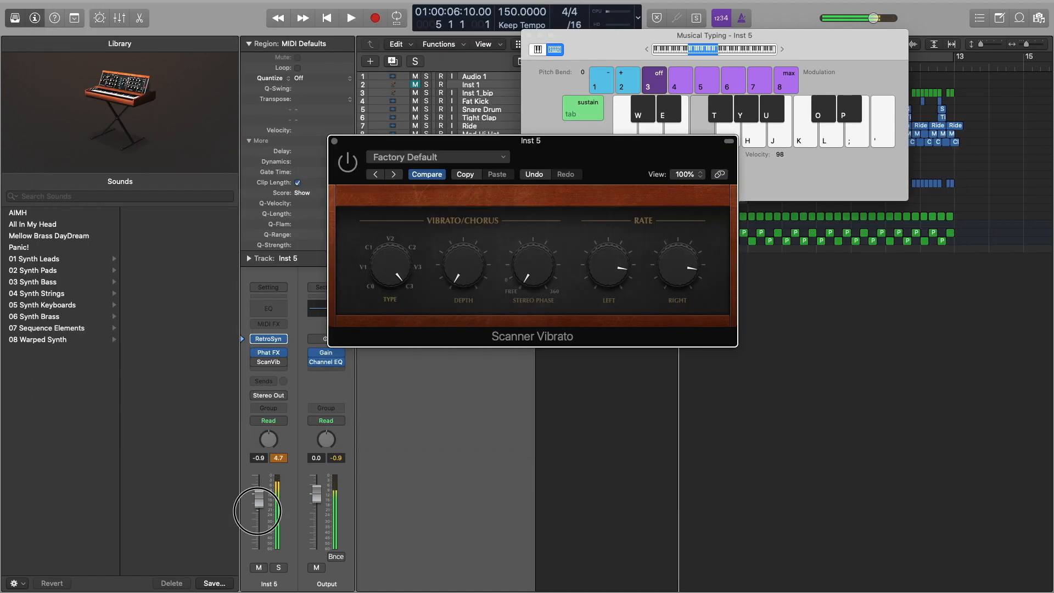
drag(257, 511, 258, 528)
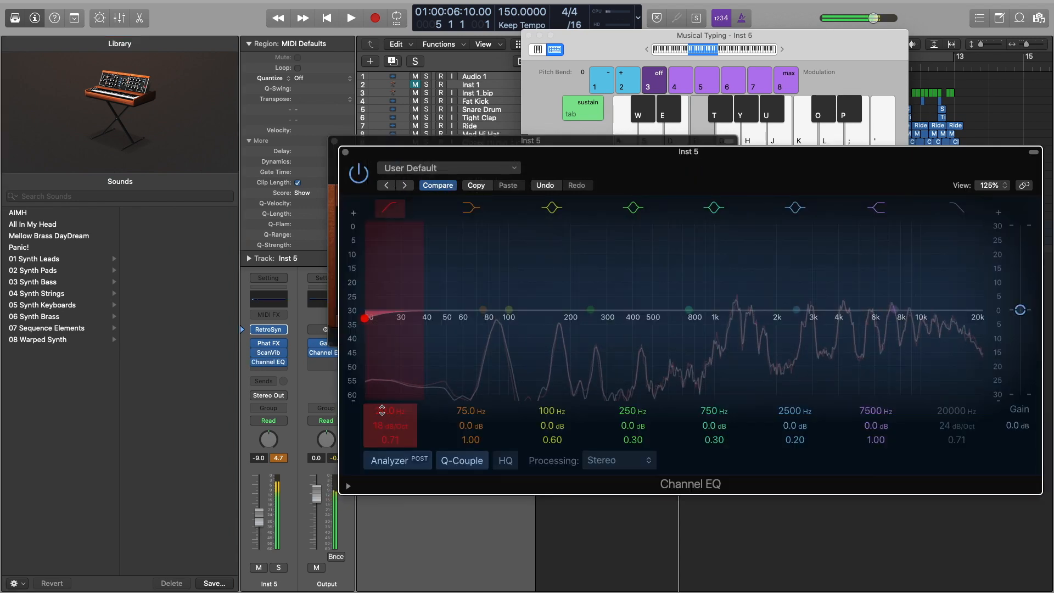
Step: Set the Inst 5 Channel EQ to a 244 Hz low cut and a -3.8 dB high shelf at 4660 Hz, and add a Bitcrusher
drag(365, 313, 589, 312)
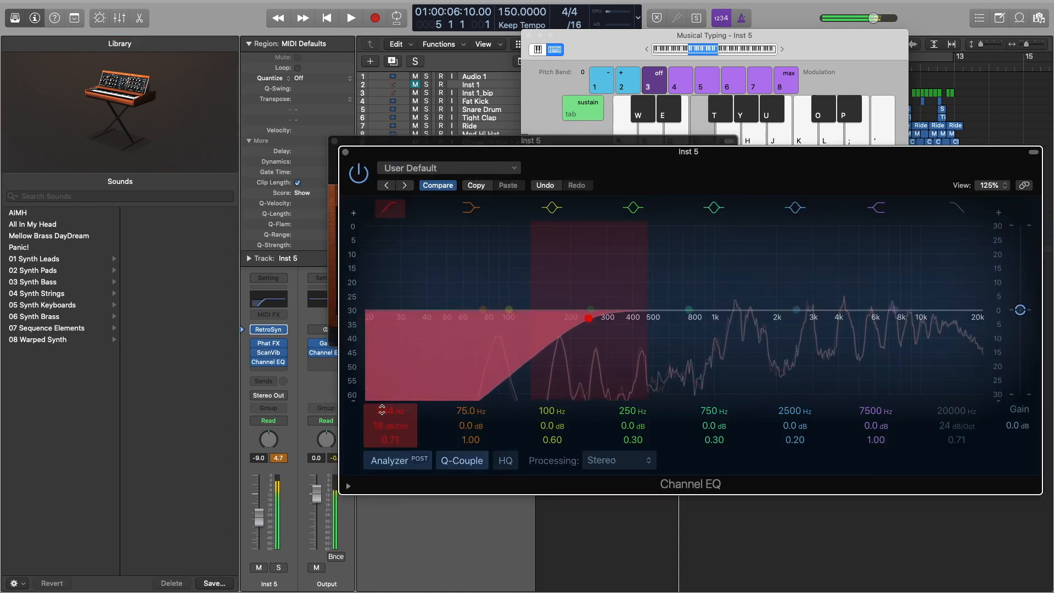
drag(871, 412, 871, 423)
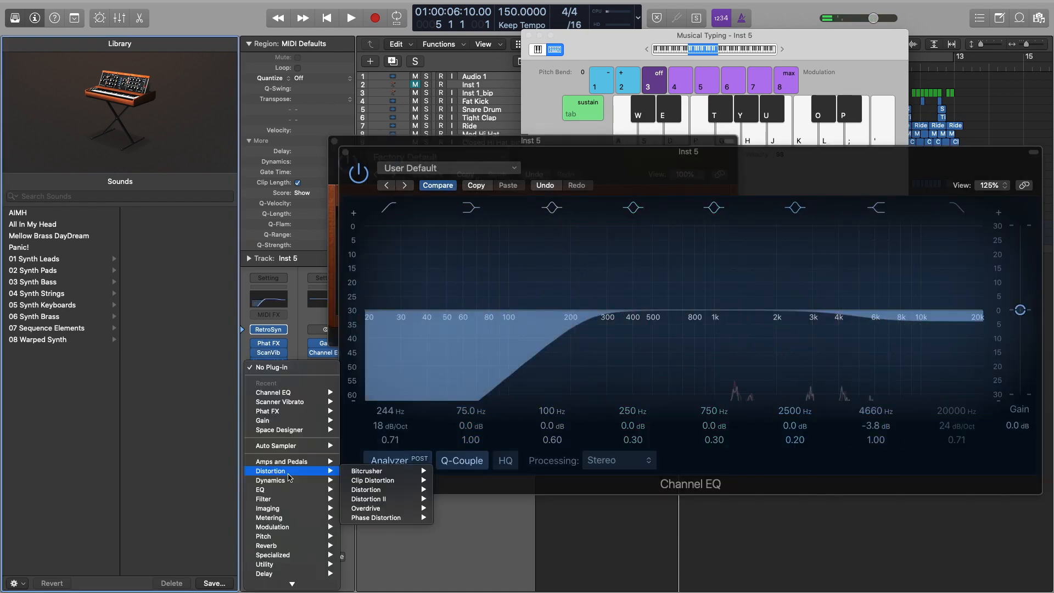
click(458, 471)
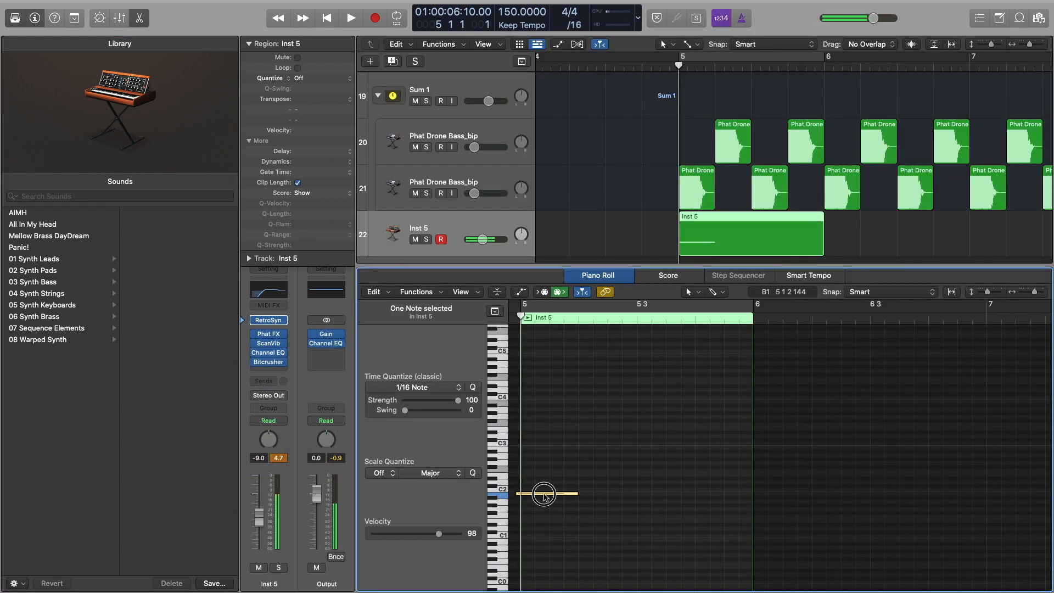
Step: Move the note in the Inst 5 region to a lower pitch, play the part soloed, and select the Inst 5 region
drag(544, 494, 548, 569)
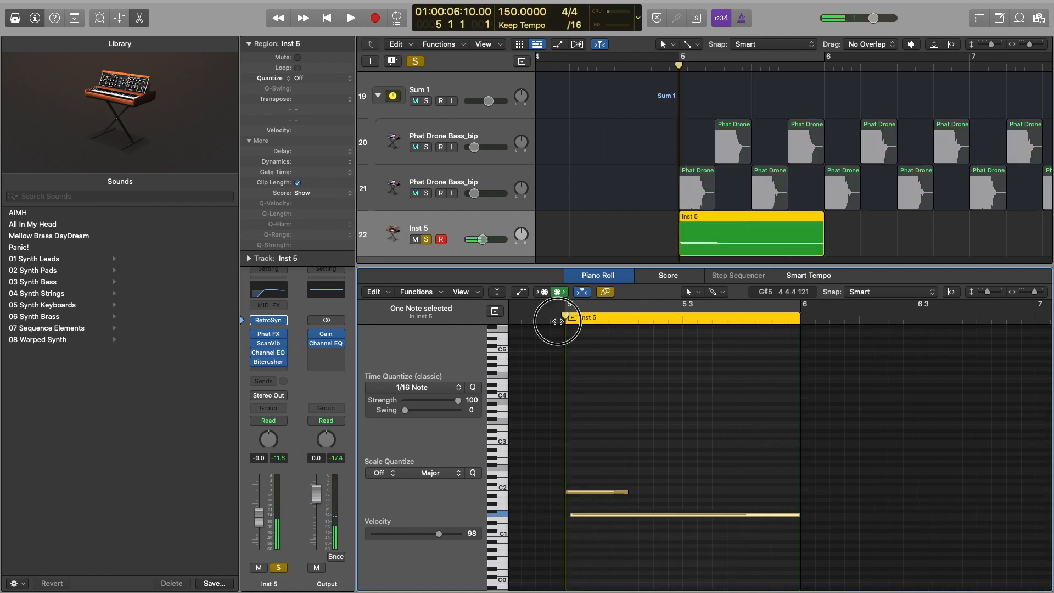
key(space)
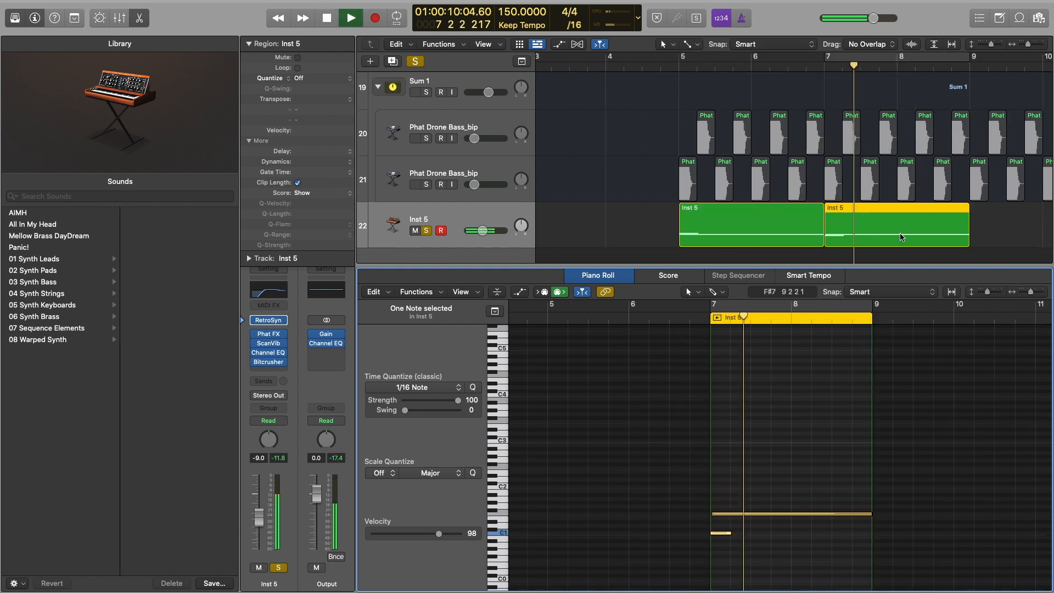
scroll(900, 234, down, 3)
scroll(901, 236, right, 3)
click(650, 229)
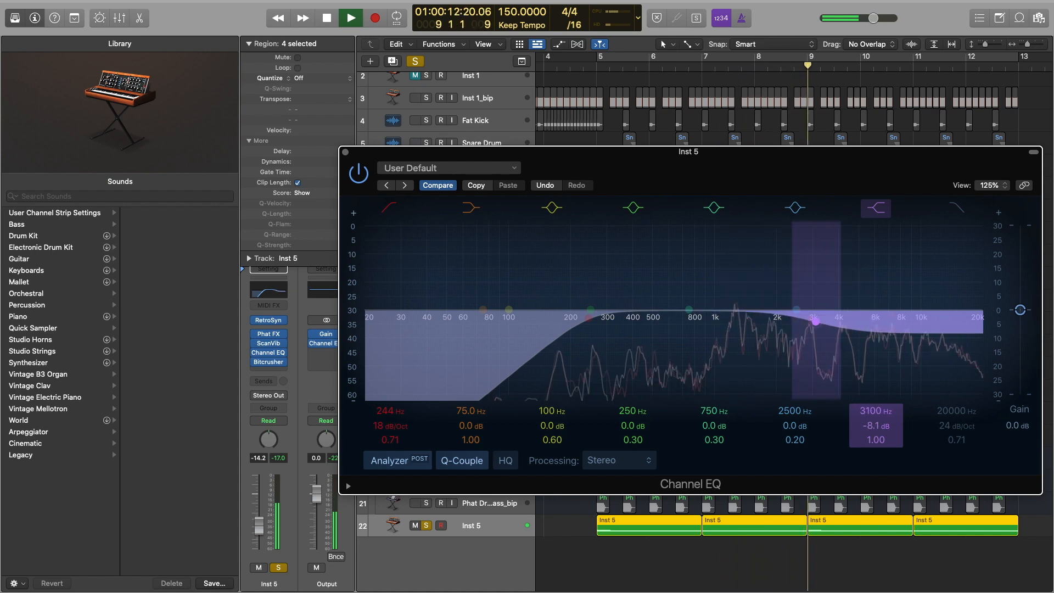
Step: Lower the Inst 5 Channel EQ's high-shelf frequency to 2480 Hz, unsolo the track and close the EQ
drag(817, 322, 797, 322)
key(s)
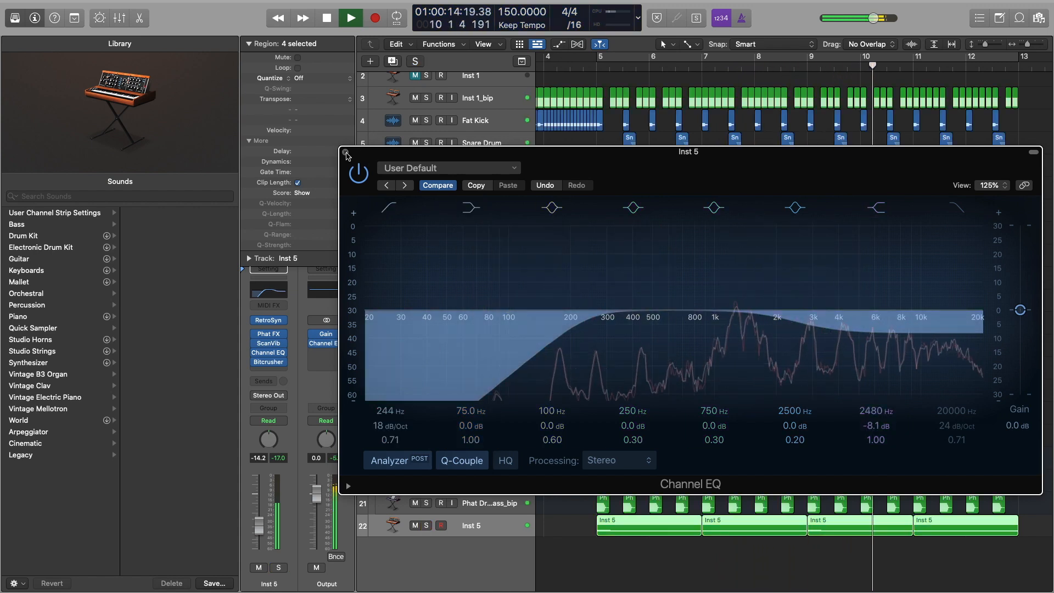
click(345, 152)
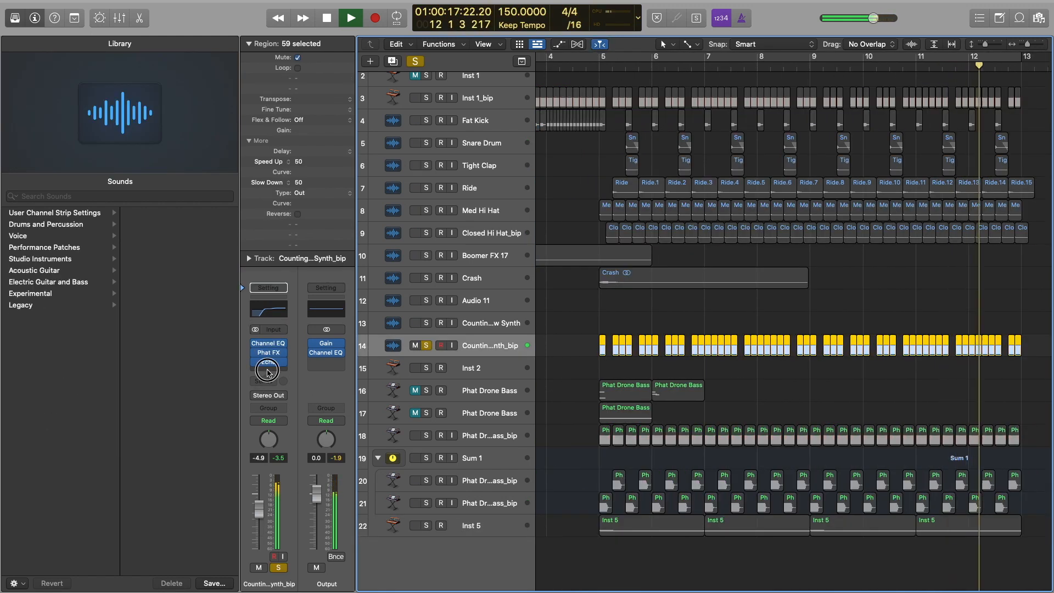
Step: Insert a Bitcrusher on the soloed Counting Seconds Saw Synth_bip track and play it from bar 5
click(269, 370)
mouse_move(280, 393)
click(379, 393)
scroll(732, 302, left, 5)
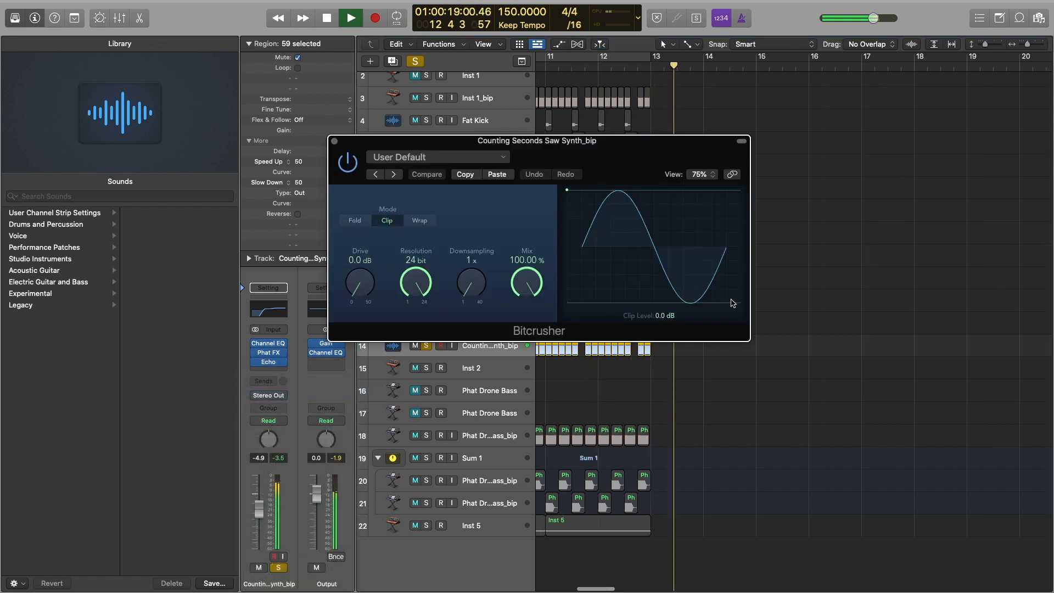
scroll(631, 99, left, 5)
scroll(630, 99, left, 1)
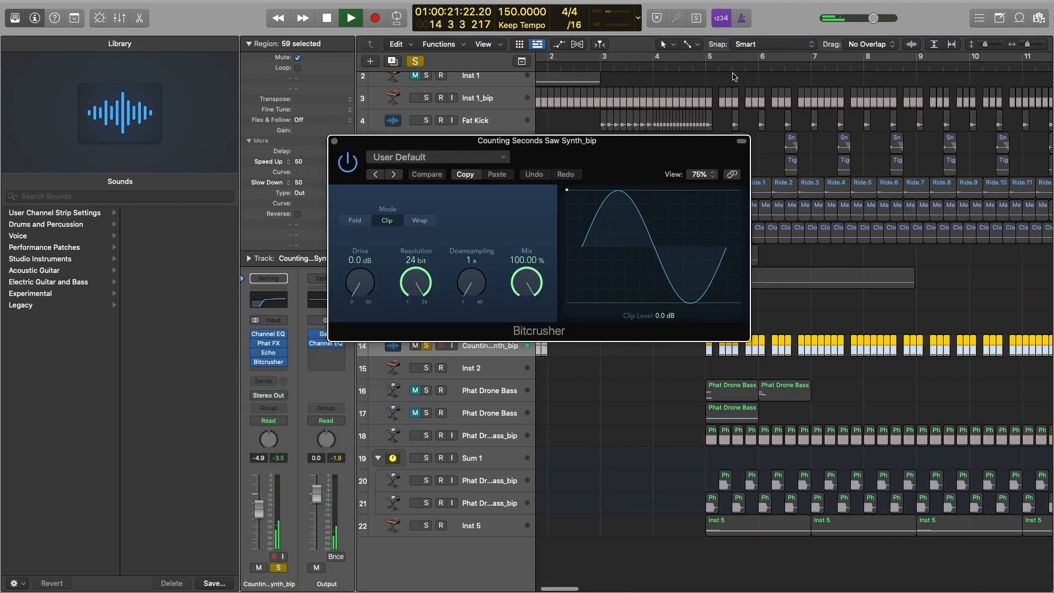
click(708, 67)
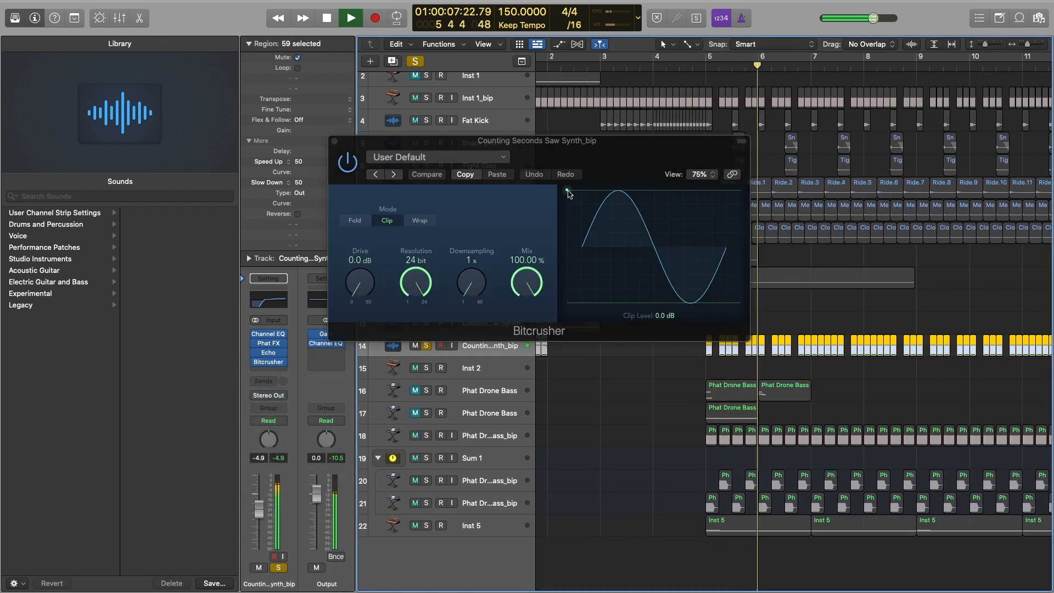
Step: Set the Bitcrusher's clip level to -4.4 dB and its drive to 5.0 dB on the Counting Seconds Saw Synth_bip track
drag(567, 191, 567, 212)
mouse_move(368, 295)
mouse_down()
mouse_move(353, 273)
mouse_move(356, 287)
mouse_up()
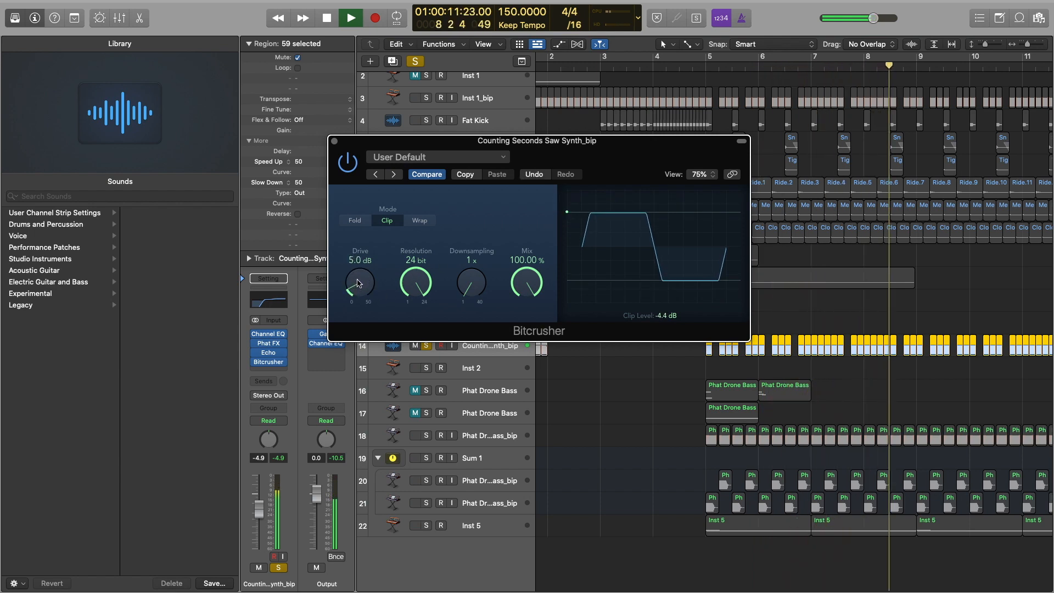
scroll(173, 459, down, 2)
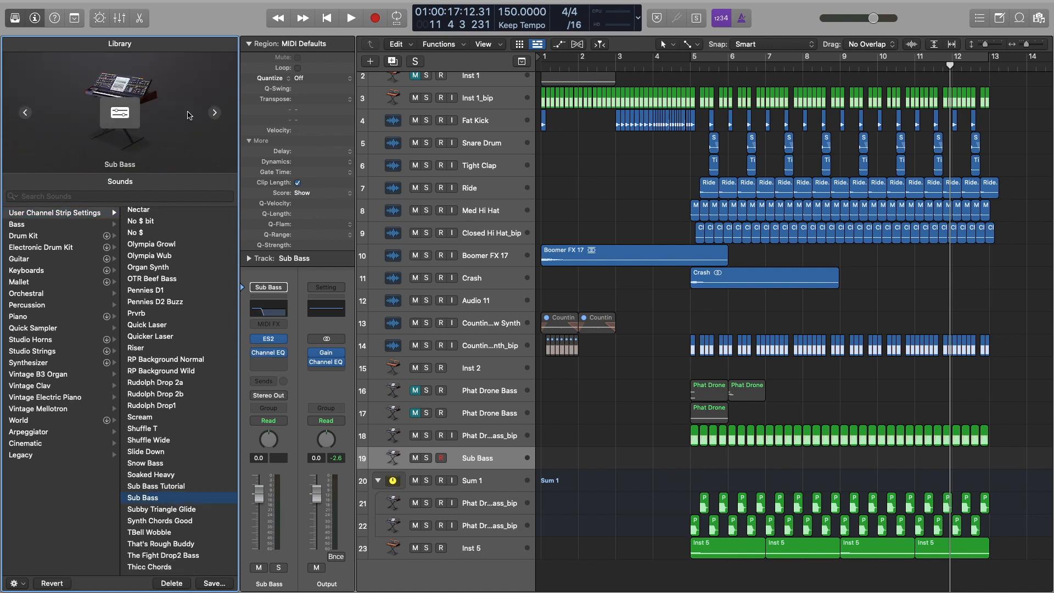
key(o)
key(o)
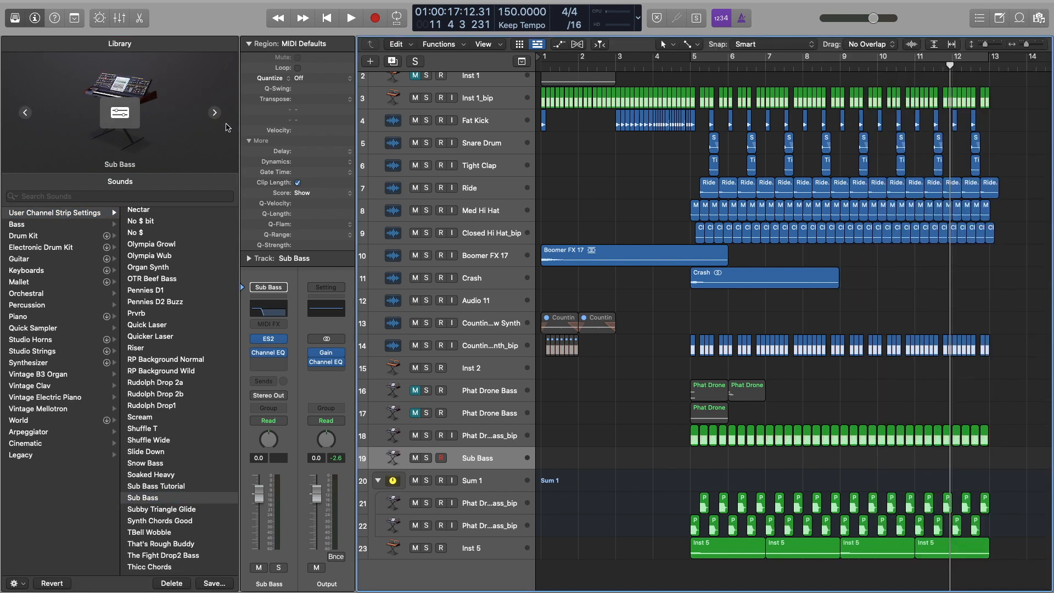
key(y)
key(y)
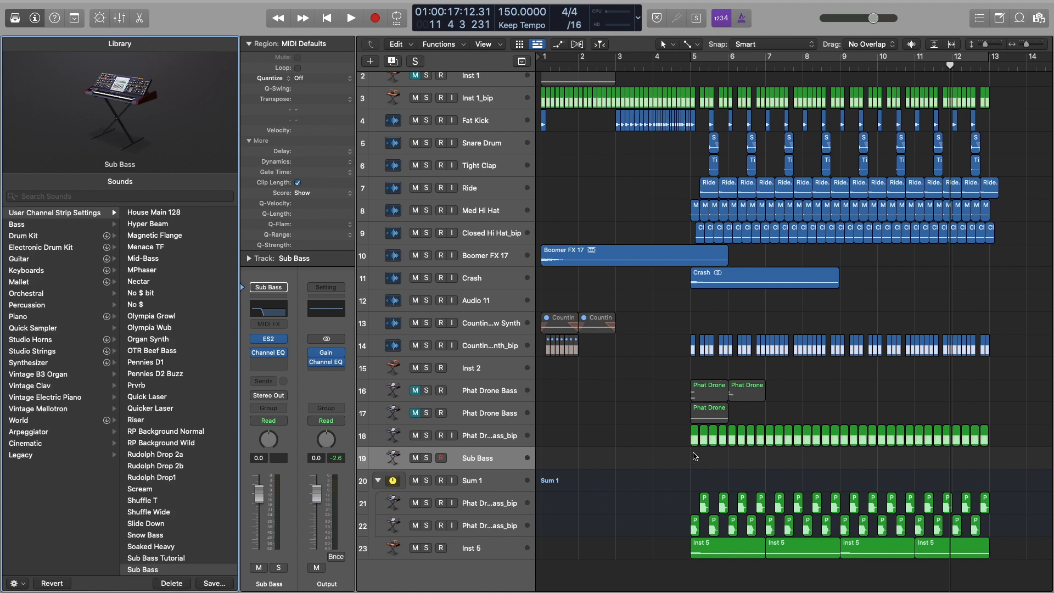
Step: Create an empty MIDI region at bar 5 on the Sub Bass track and add a note at the region's start
right_click(695, 456)
click(708, 463)
double_click(709, 460)
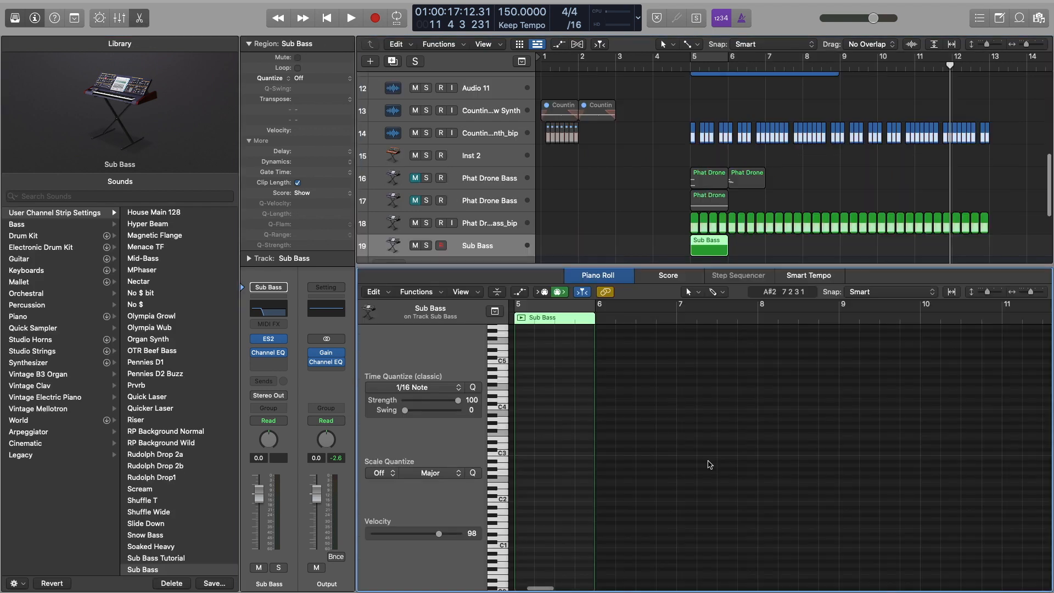
click(542, 486)
drag(545, 487, 525, 466)
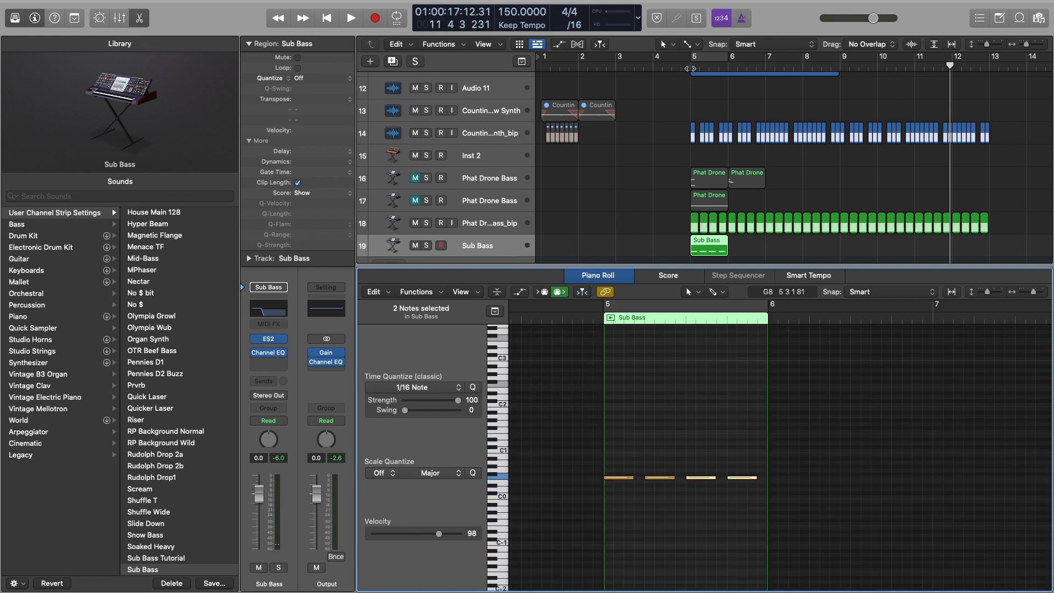
Step: Solo the Sub Bass track together with the Phat Drone Bass_bip track above it and play both from bar 5
key(s)
click(427, 223)
click(686, 66)
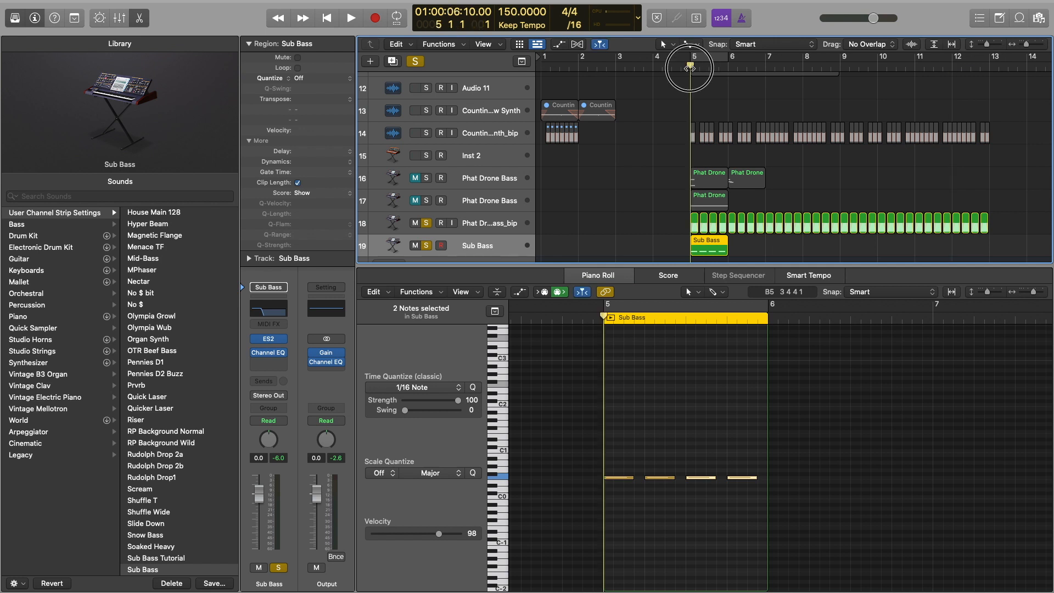
key(space)
key(space)
Step: Copy the Sub Bass region along its track to fill the section up to bar 13, and play it back
drag(709, 248, 748, 248)
mouse_move(801, 246)
mouse_down()
mouse_move(712, 248)
mouse_move(799, 254)
mouse_move(787, 236)
mouse_up()
drag(897, 230, 853, 236)
key(space)
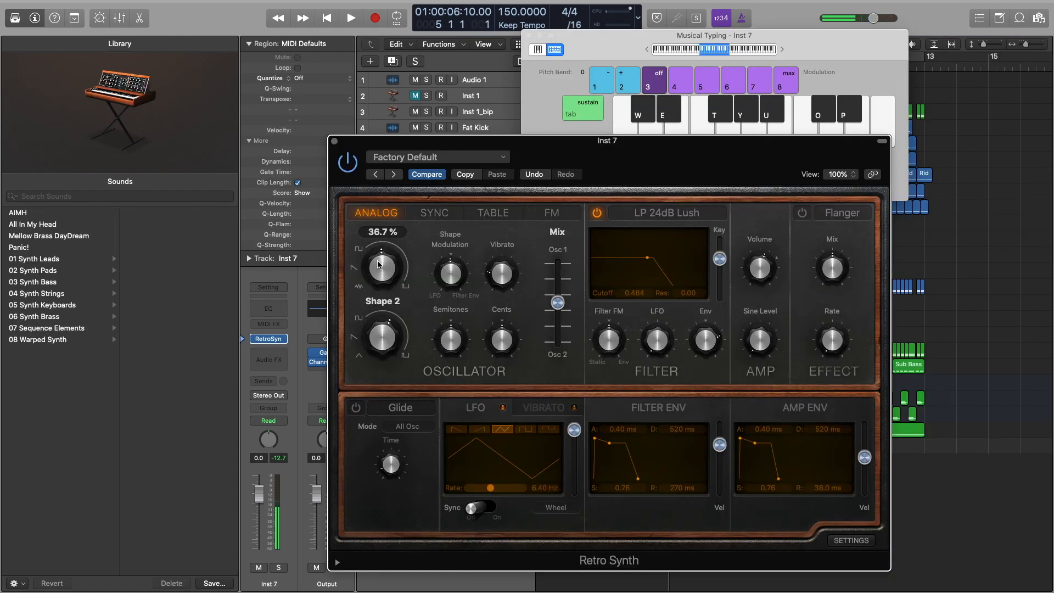
Step: Adjust the shapes of both oscillators in the Inst 7 track's Retro Synth while auditioning high notes
key(a)
key(d)
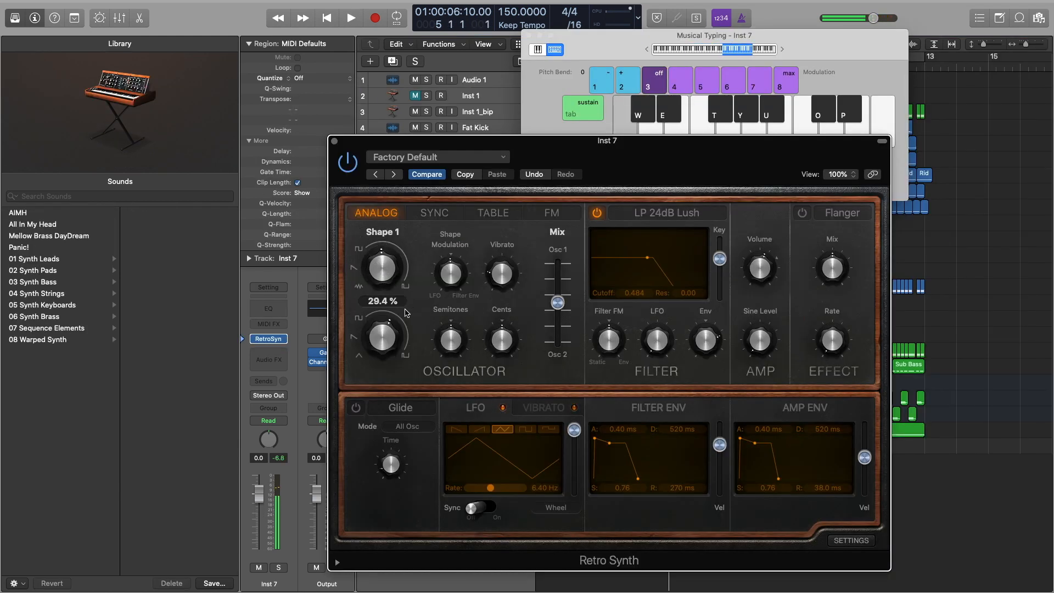
key(d)
key(a)
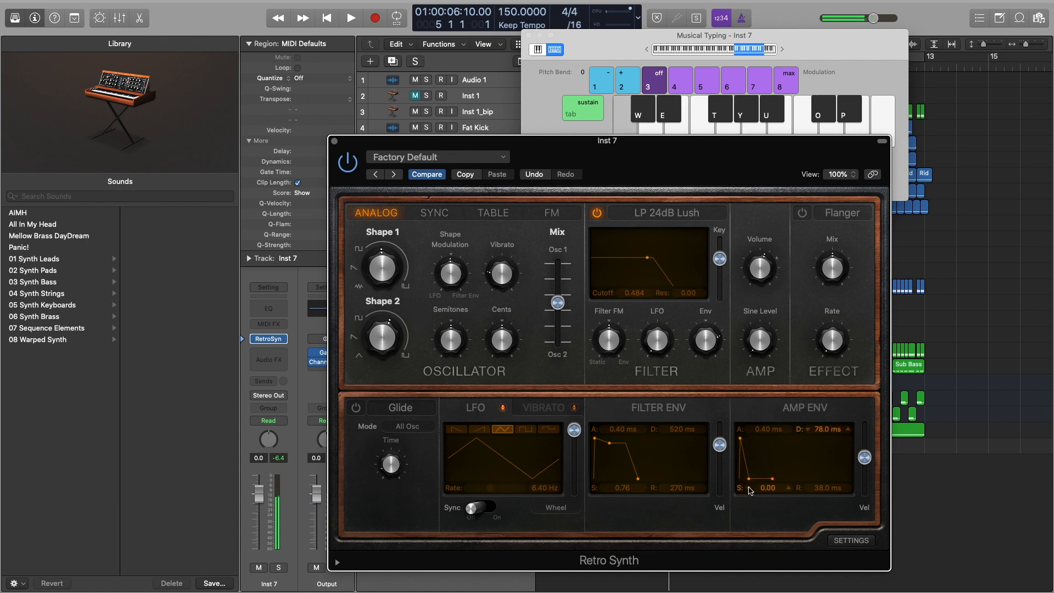
Step: Shape the Retro Synth's amp envelope with zero sustain and a 170 ms decay, and adjust the filter cutoff while playing test notes
key(d)
key(a)
key(d)
key(a)
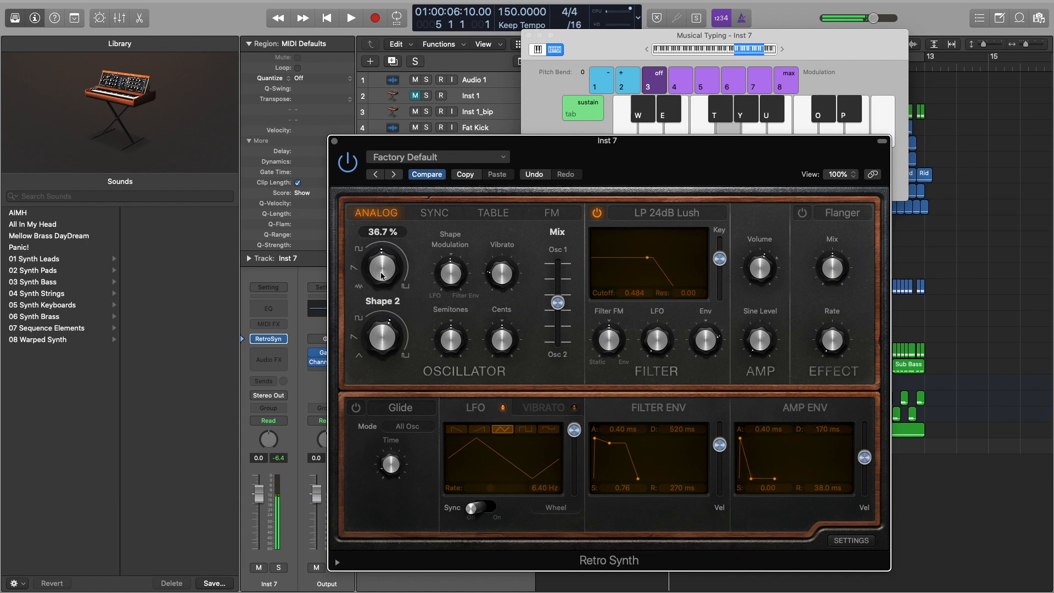
drag(626, 256, 642, 259)
key(a)
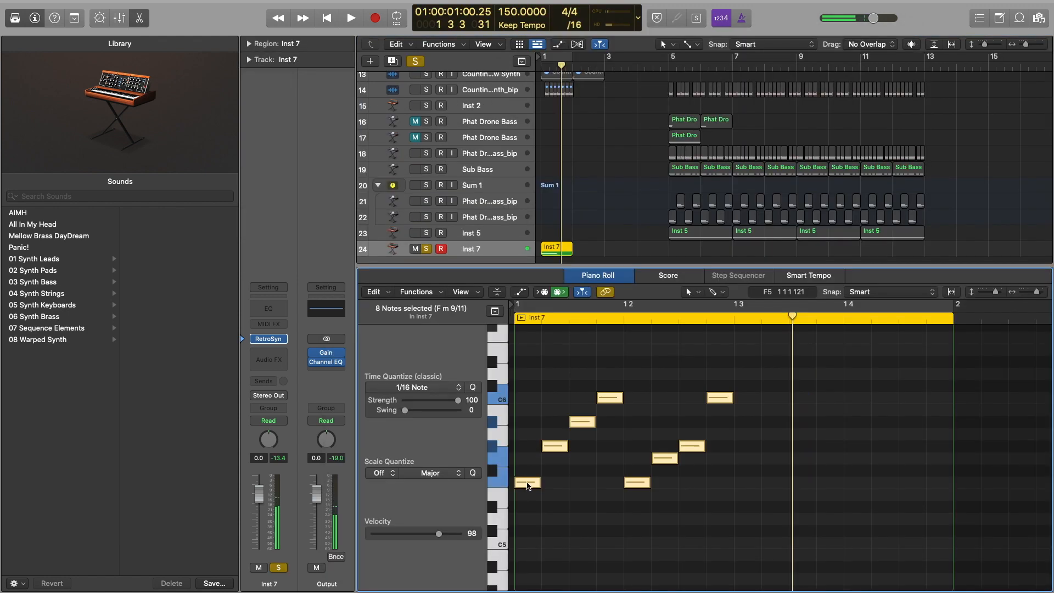
Step: Copy the eight-note pattern into the second half of the Inst 7 region in bar 1, and play it back
drag(696, 486, 749, 489)
key(space)
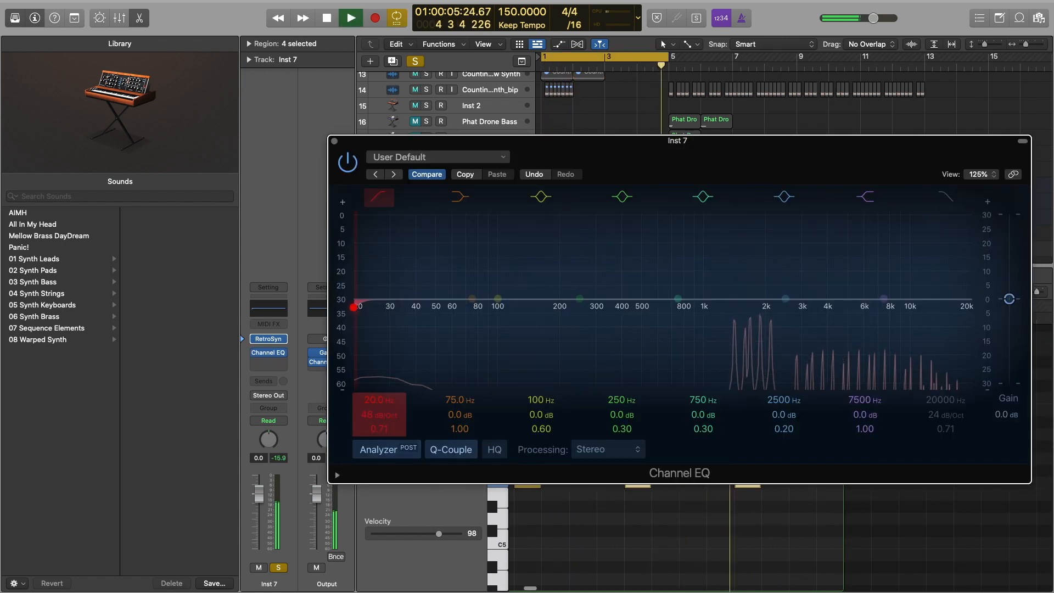
Step: Adjust the Channel EQ's low cut on Inst 7, and set Ensemble to the Synth String Ensemble preset with a 39% output mix
drag(372, 413, 366, 421)
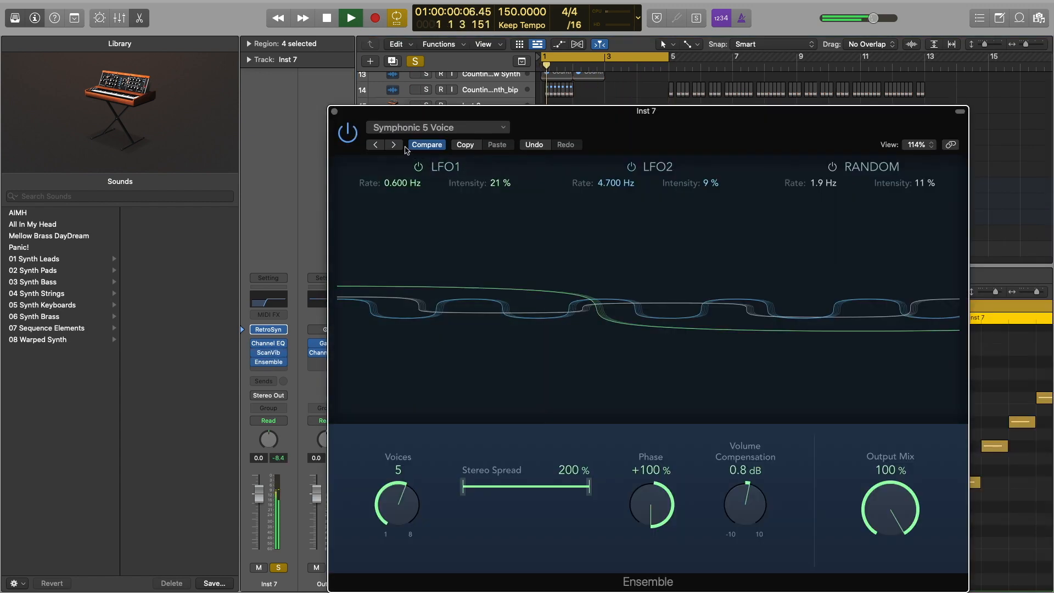
click(394, 145)
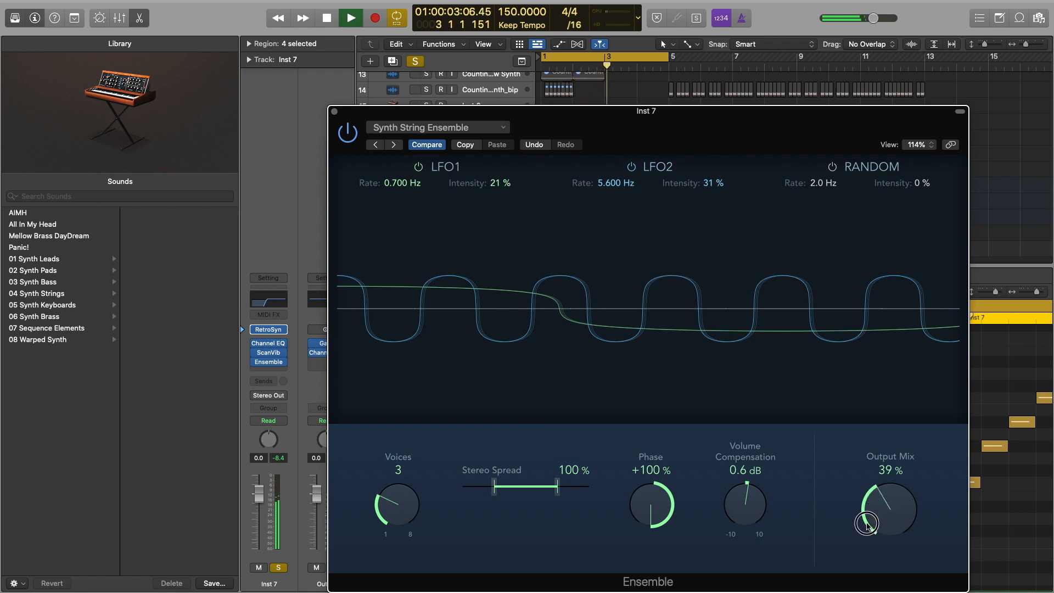
drag(558, 487, 561, 487)
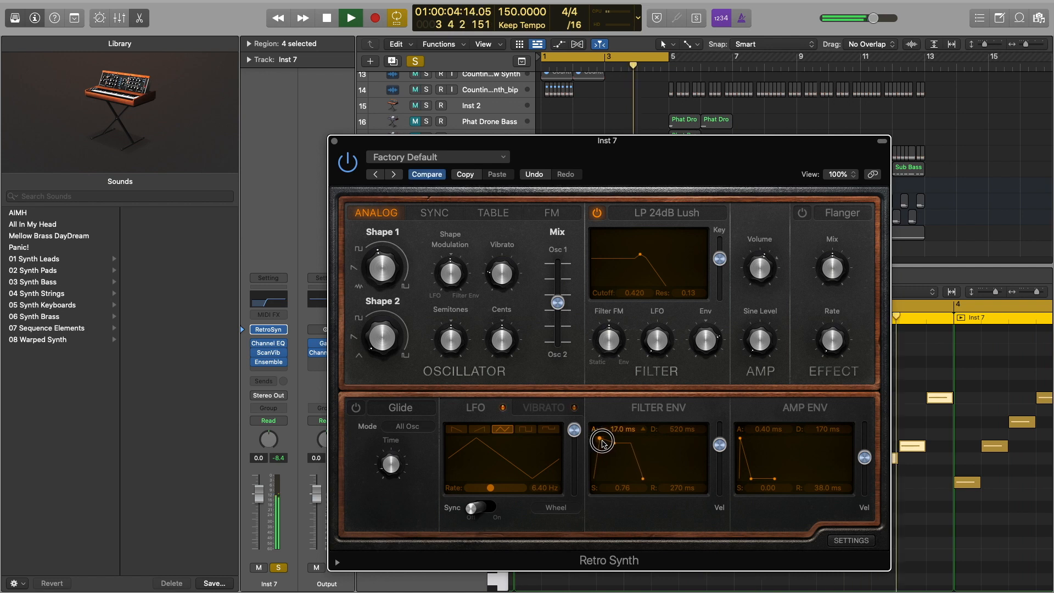
Step: Set the Retro Synth's filter envelope attack to about 17 ms, and the Inst 7 Bitcrusher's clip level to -10.0 dB with increased drive
drag(602, 443, 603, 443)
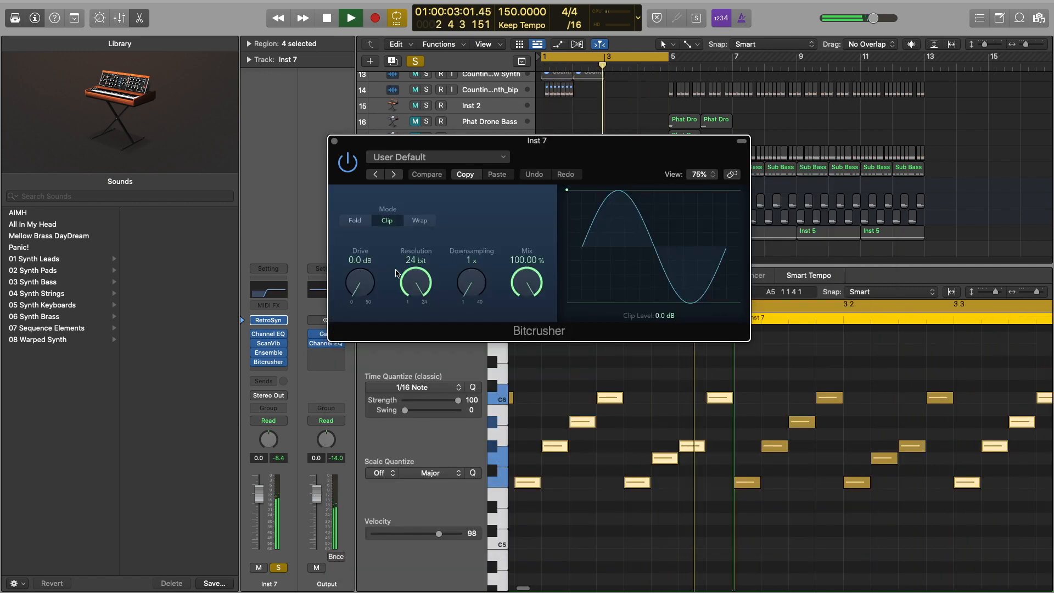
drag(570, 233, 572, 246)
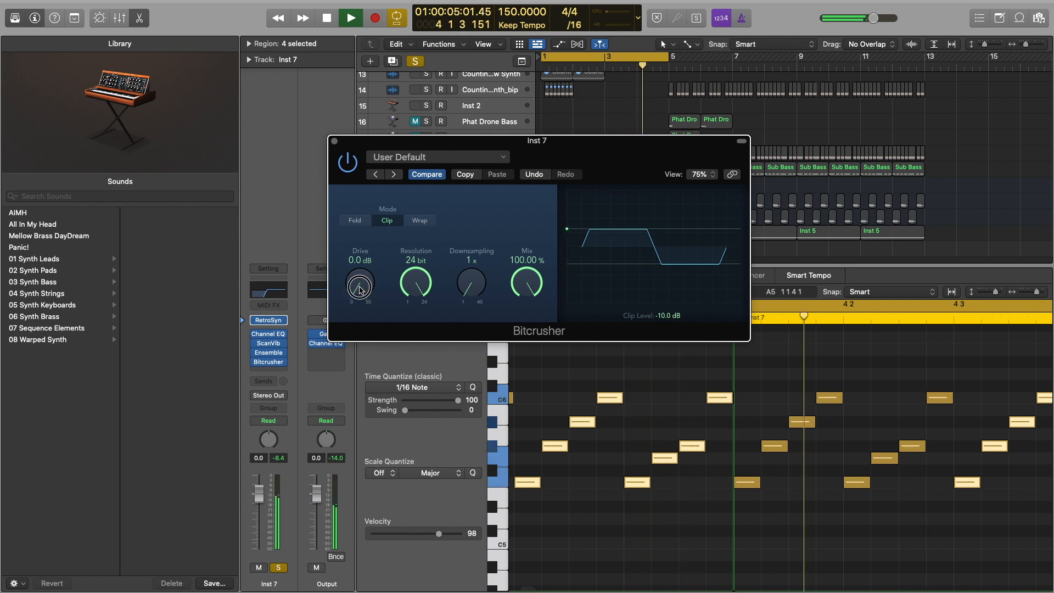
drag(357, 283, 355, 276)
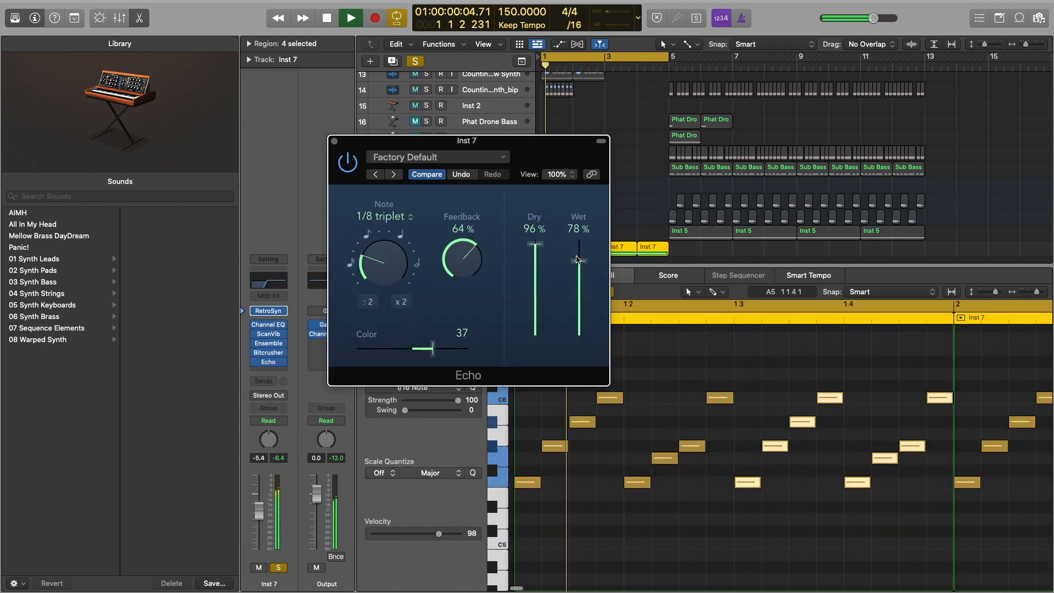
Step: Lower the Echo and Space Designer wet levels on Inst 7, and copy its four regions to fill bars 9 to 13
drag(576, 260, 579, 322)
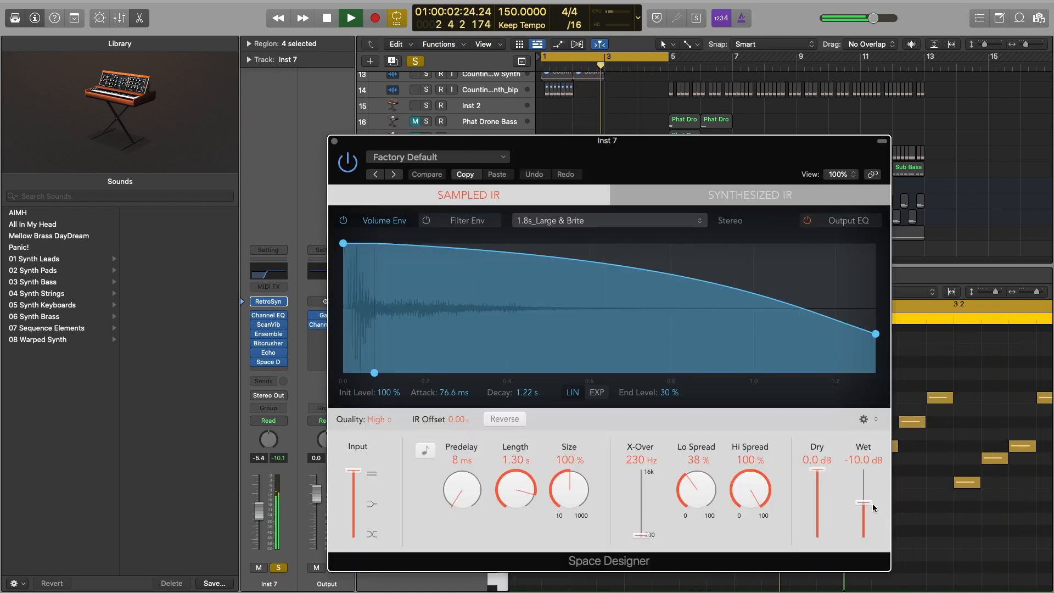
drag(870, 517, 871, 522)
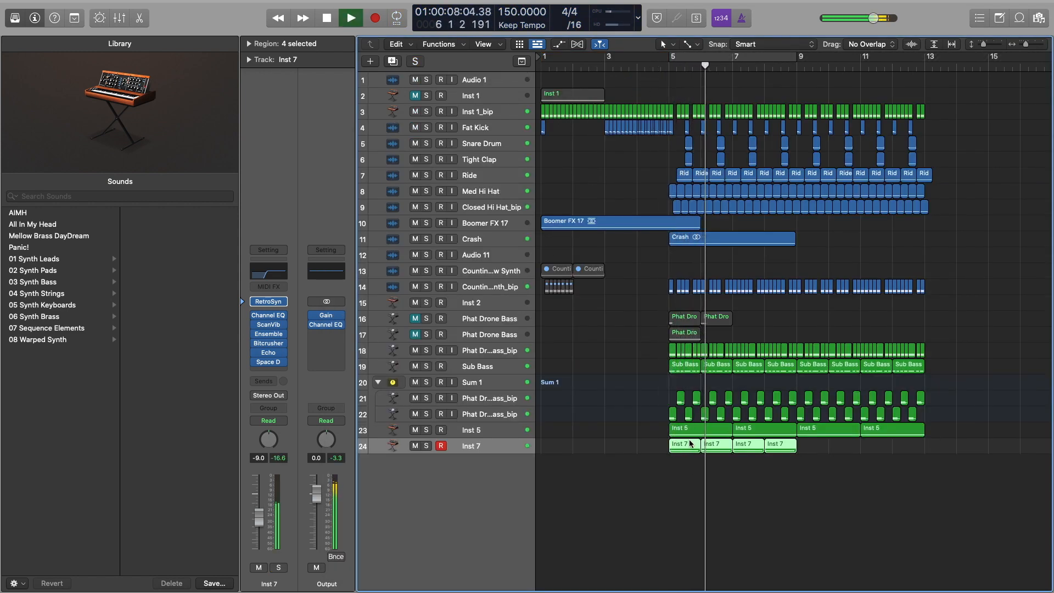
drag(766, 445, 780, 459)
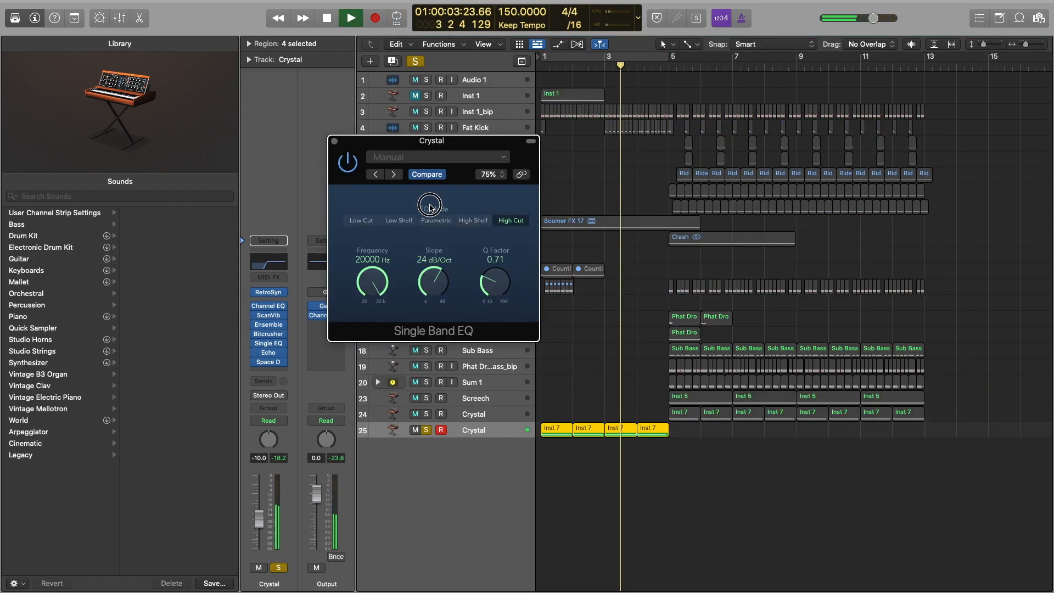
Step: Lower the Single Band EQ's high cut on the second Crystal track, automate its frequency from 800 Hz upward to bar 5, and play from bar 1
drag(431, 205, 365, 301)
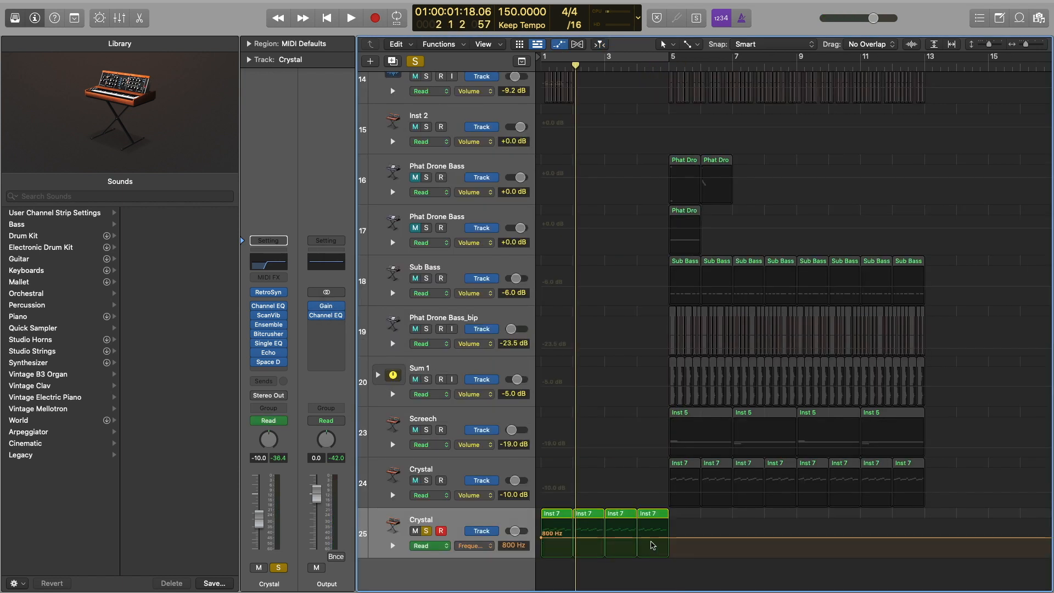
drag(670, 541, 675, 537)
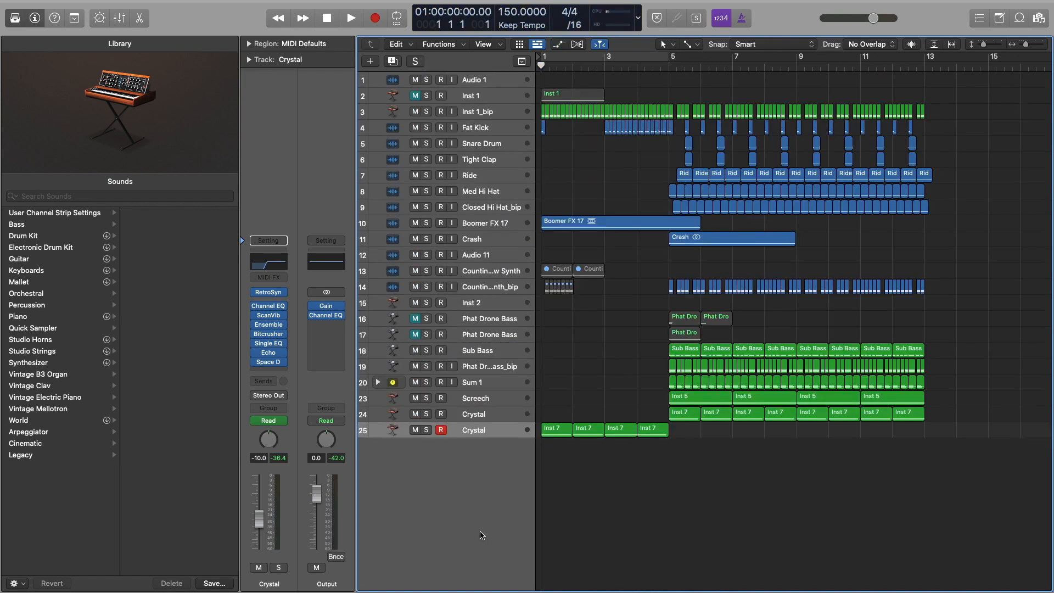
key(space)
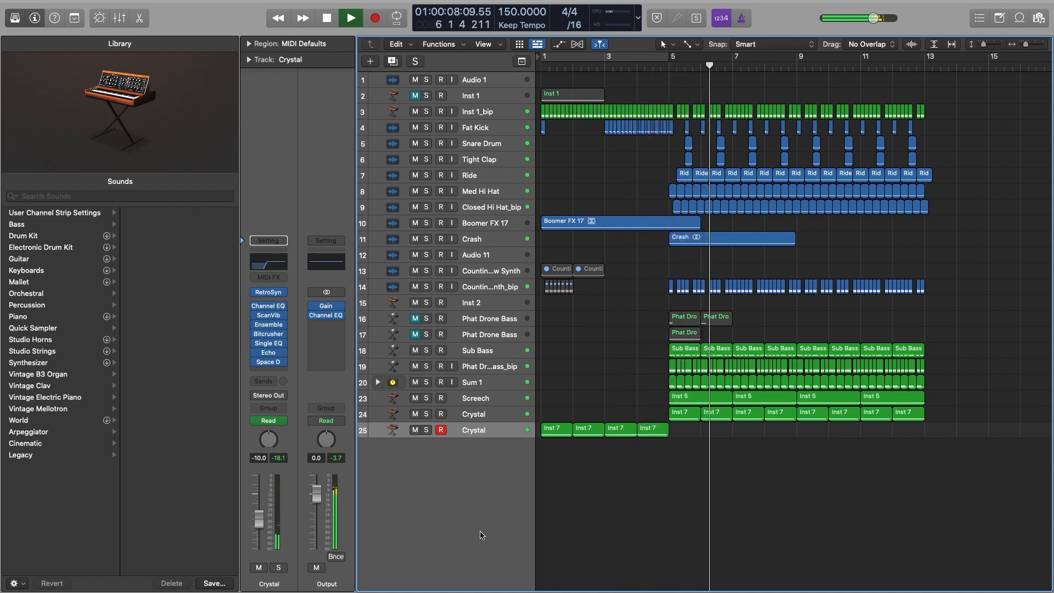
Step: Place the "Hey 1" vocal loop on a new track at bar 5, beat 2, and close the loop library
drag(846, 513, 689, 471)
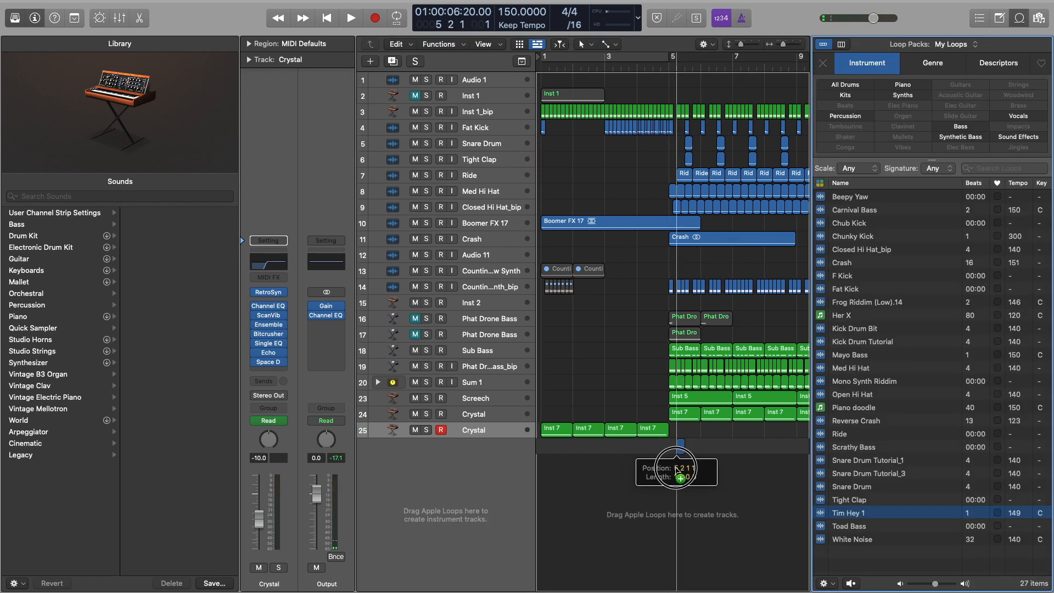
key(f)
key(f)
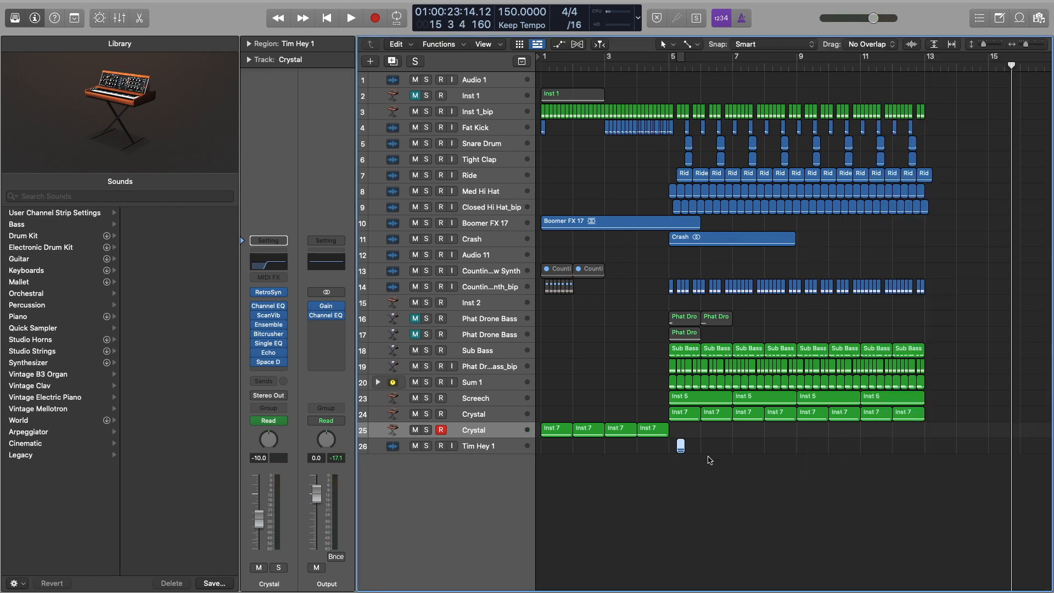
Step: Solo the "Hey 1" vocal track, play its sample in a cycle, and lengthen the cycle range around it
click(428, 446)
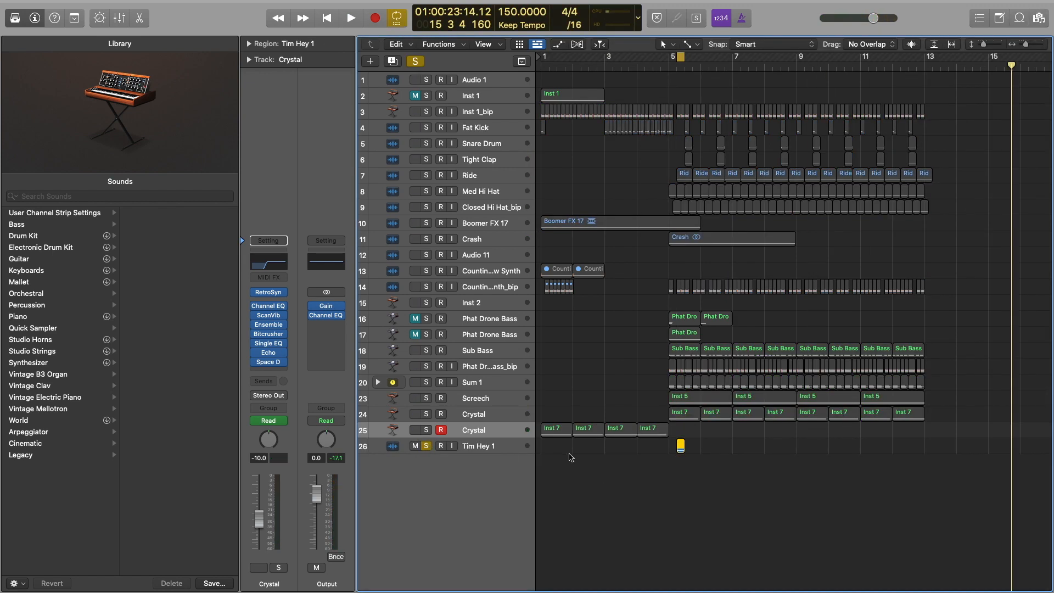
key(space)
key(space)
drag(684, 58, 693, 58)
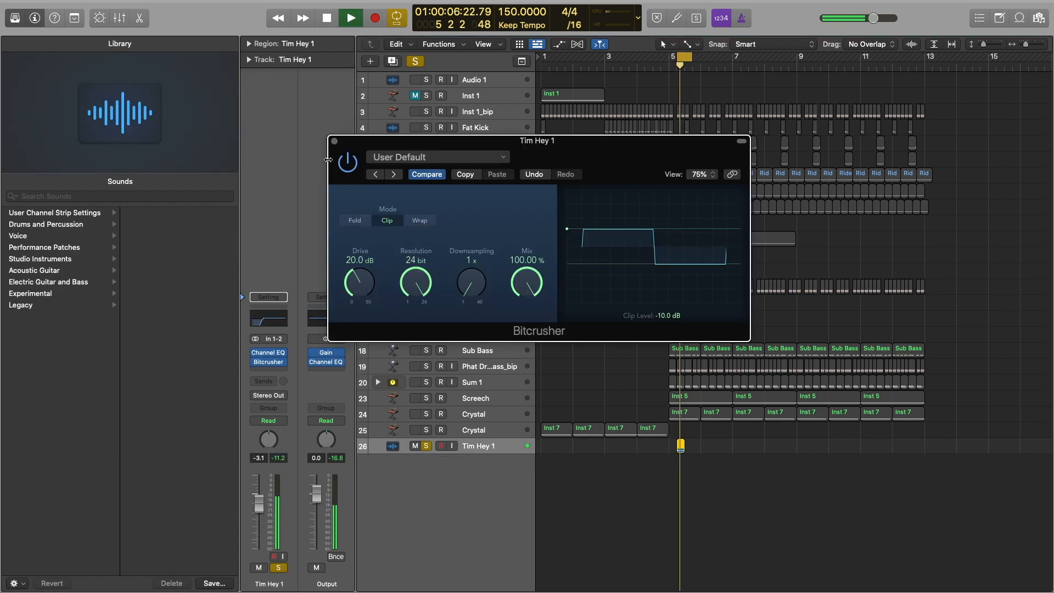
Step: Close the Bitcrusher, transpose the "Hey 1" vocal region downward, and play it back
click(335, 141)
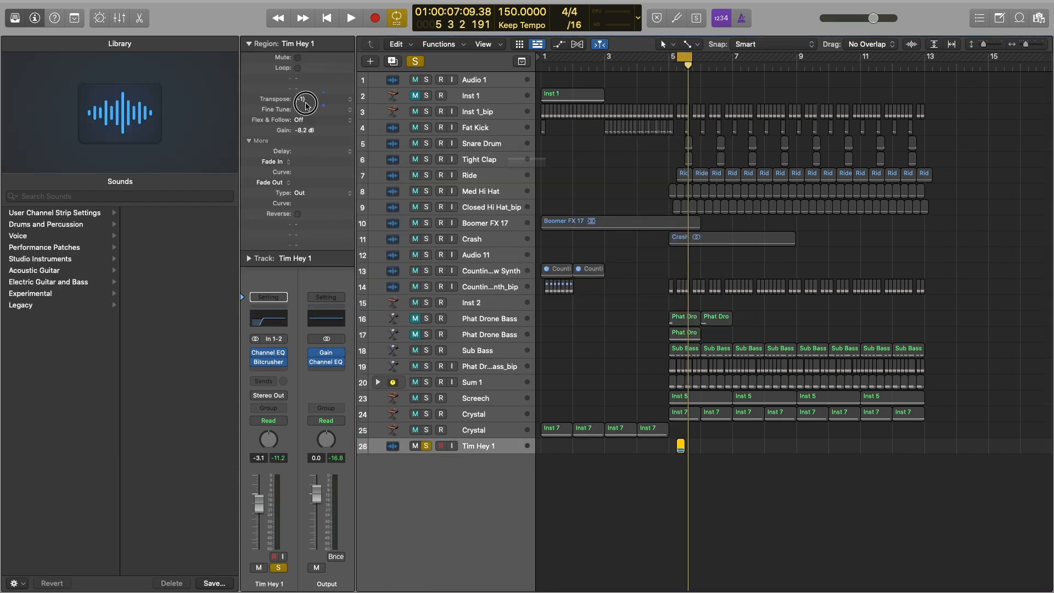
drag(306, 100, 306, 106)
key(space)
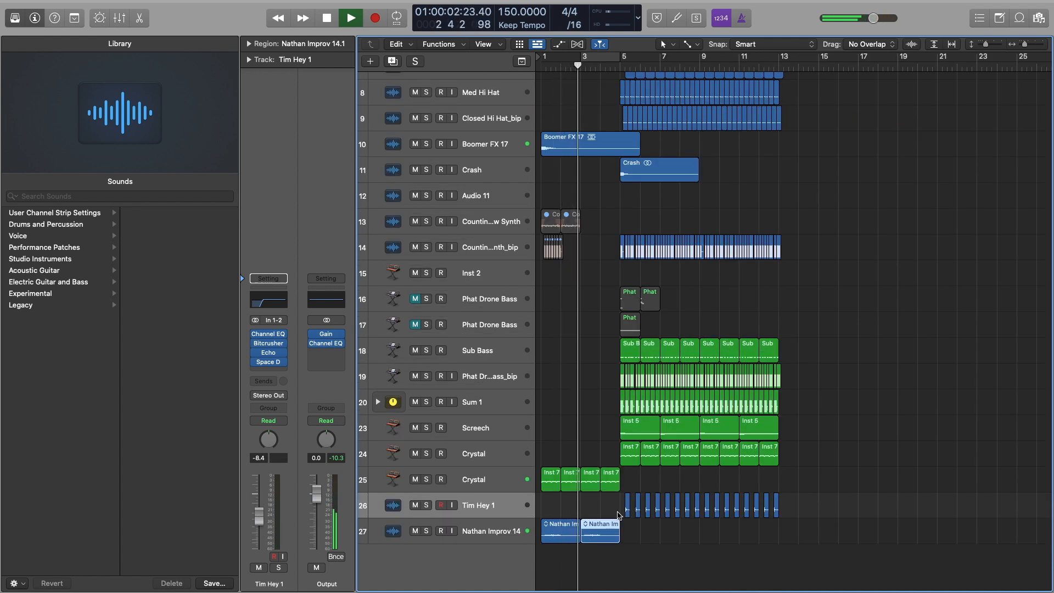
Step: Solo the Improv 14 vocal track, set the cycle range to its region in bars 1 to 3, and play it
scroll(625, 521, right, 1)
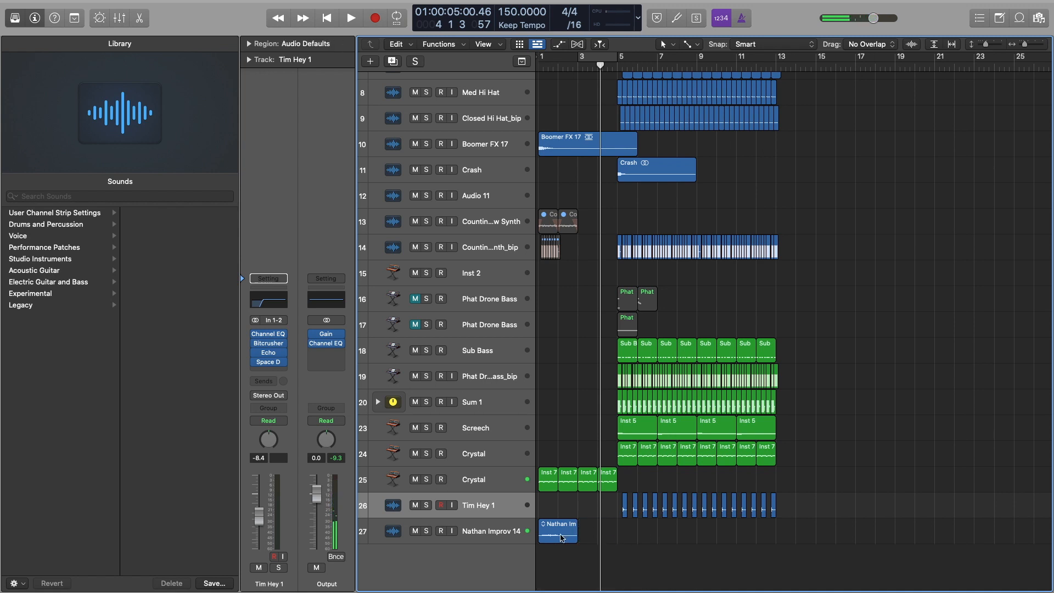
click(426, 534)
scroll(539, 509, up, 8)
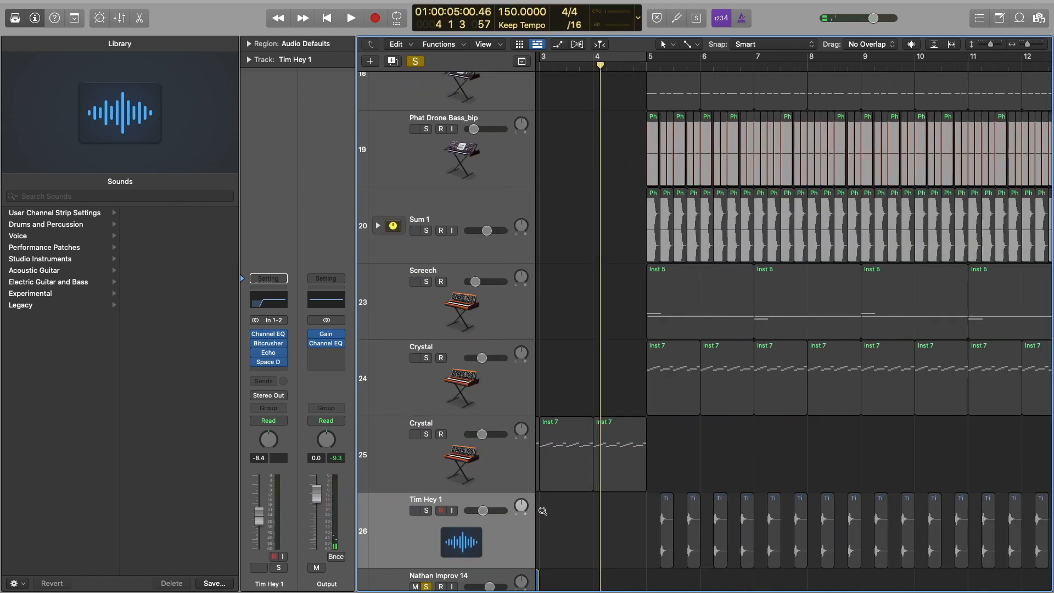
scroll(541, 510, down, 5)
scroll(541, 509, left, 3)
scroll(543, 512, down, 5)
click(575, 509)
key(super+u)
key(space)
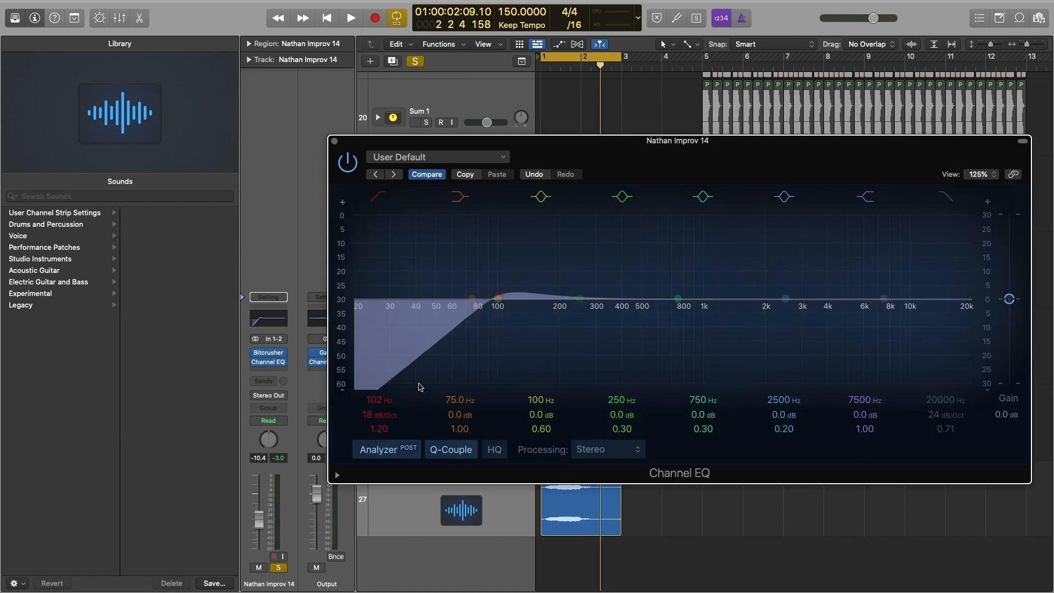
Step: Sweep the Channel EQ's low-cut frequency on the Improv 14 track during playback, and lower the clip level of its second Bitcrusher
drag(439, 296, 487, 299)
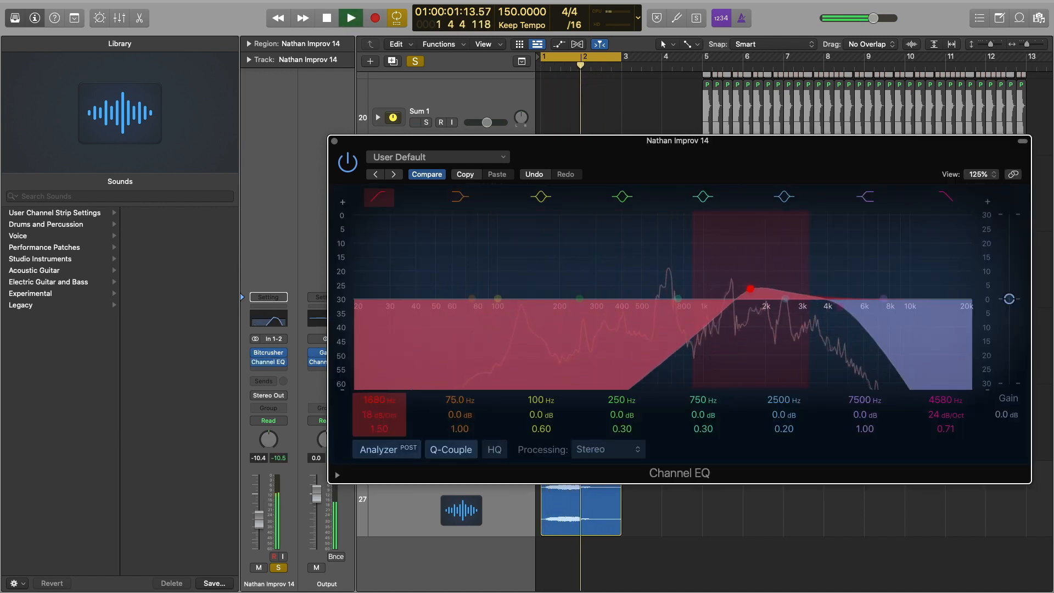
drag(750, 288, 619, 288)
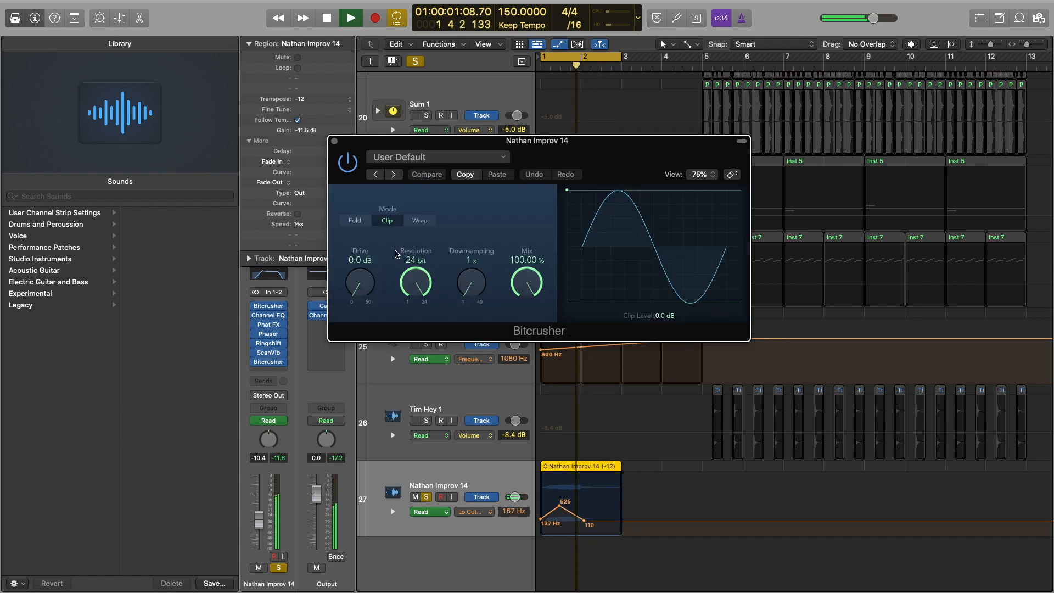
drag(568, 194, 571, 239)
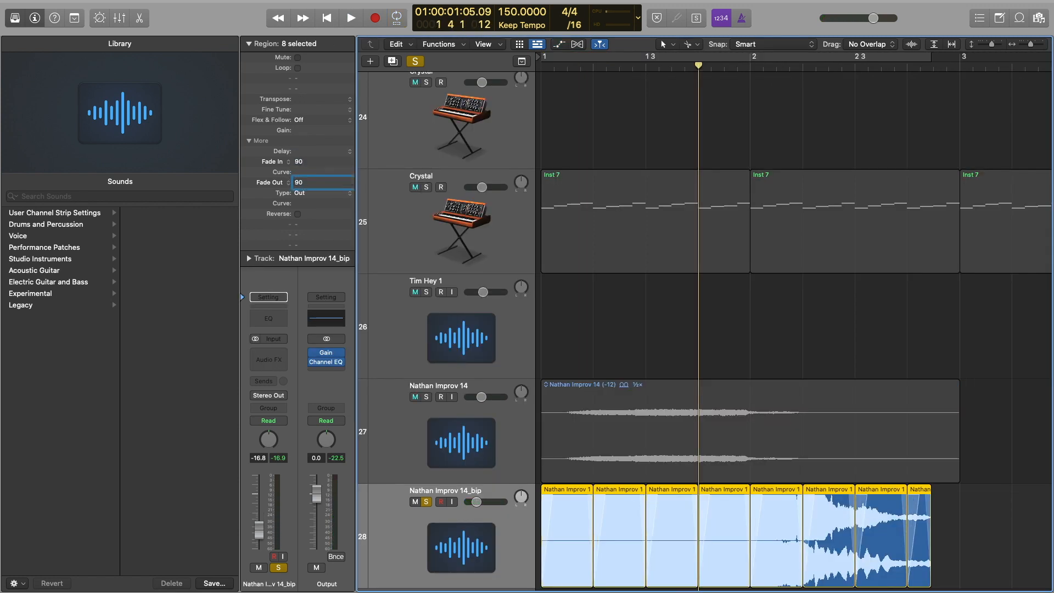
Step: Audition the chopped slices on the bounced Improv 14 track, and transpose the last of the four slices in bar 3 upward
key(space)
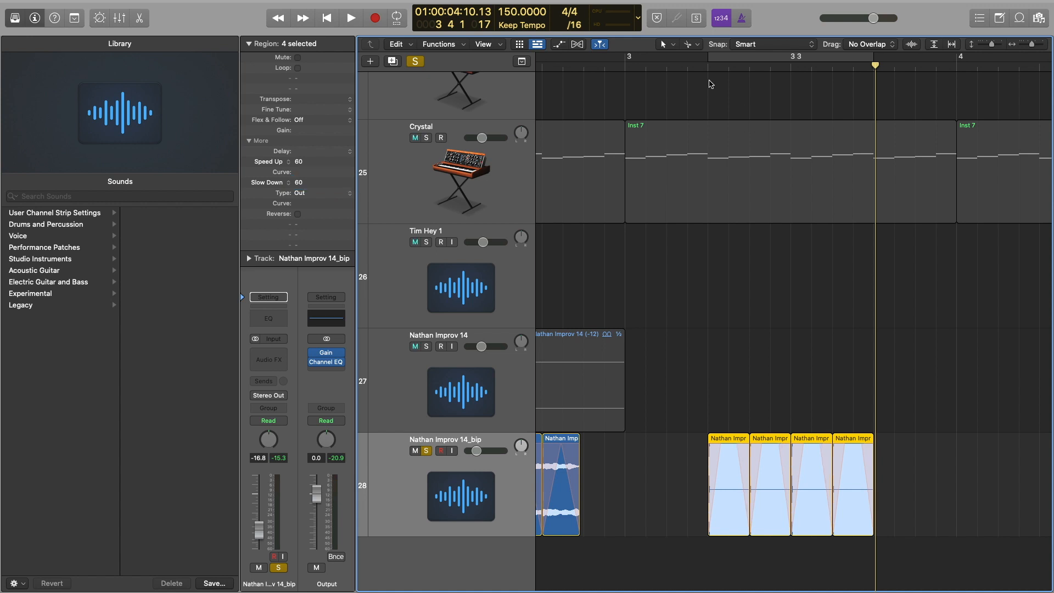
click(694, 66)
key(space)
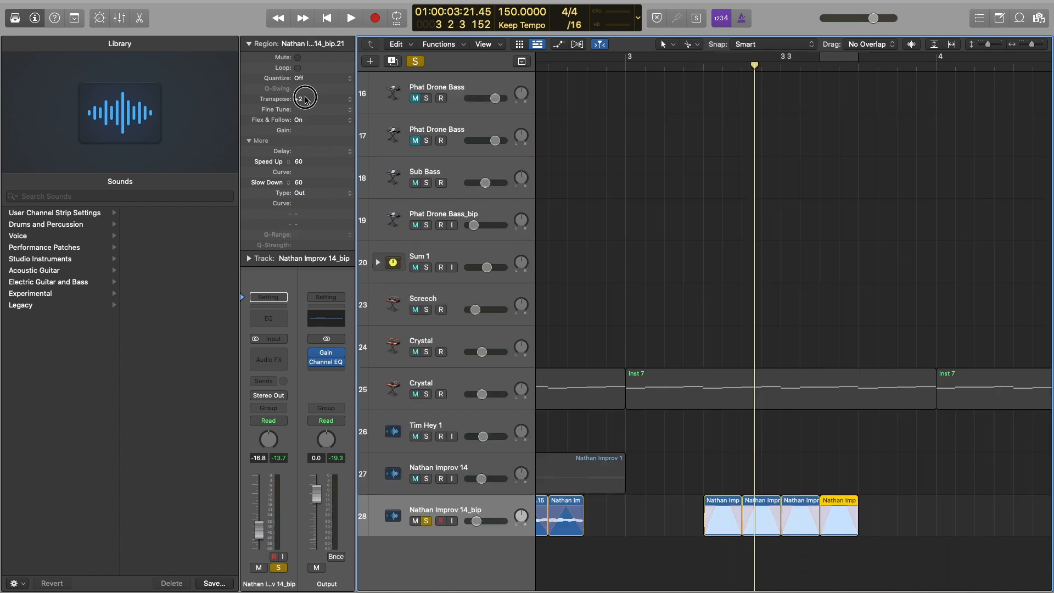
key(space)
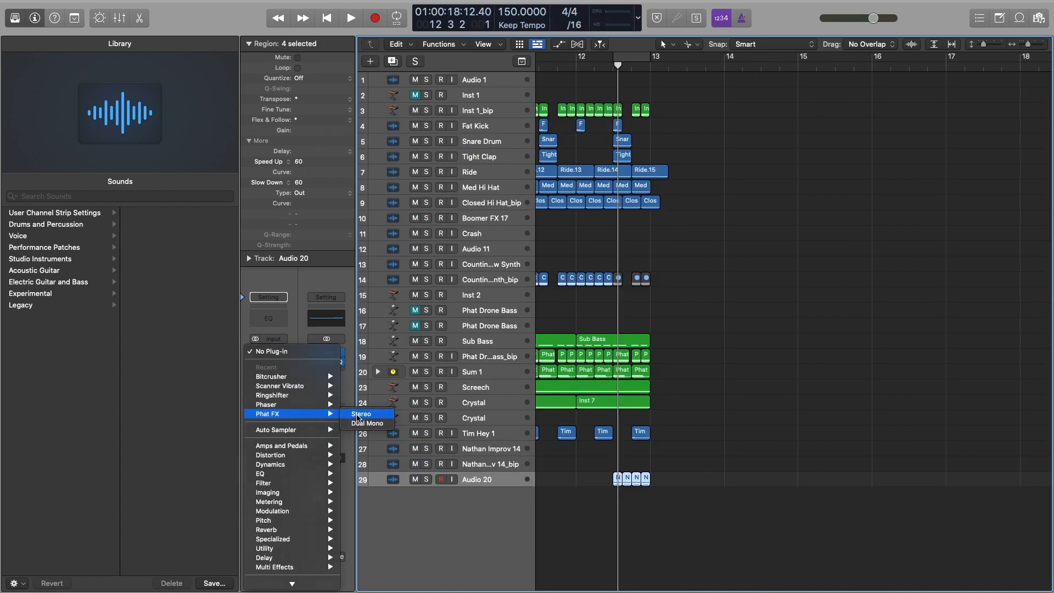
Step: Insert a stereo Phat FX on the Audio 20 track holding the four chopped vocal slices, and solo the track
click(359, 415)
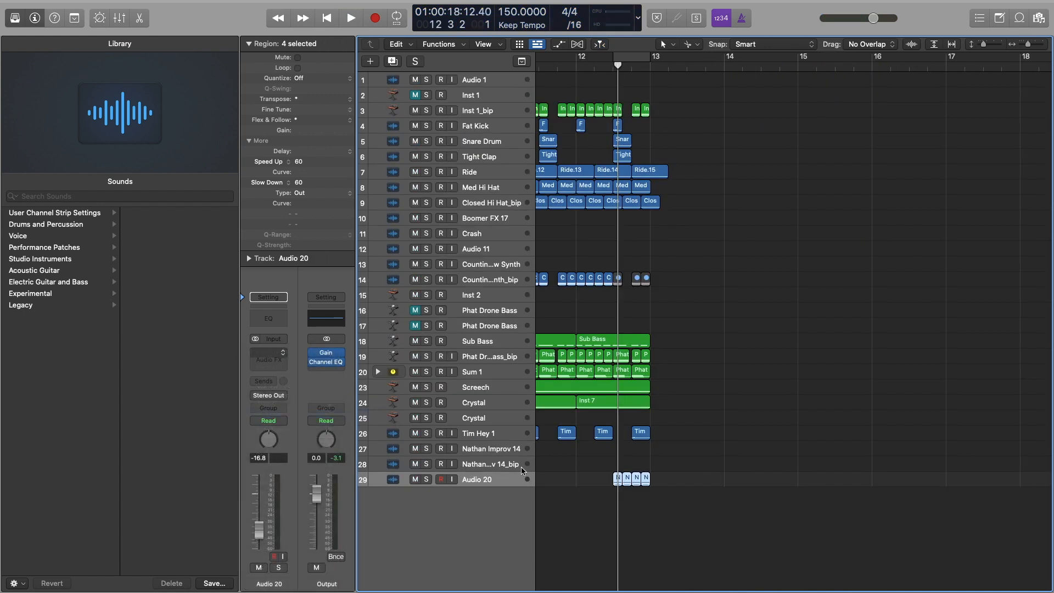
drag(554, 141, 435, 10)
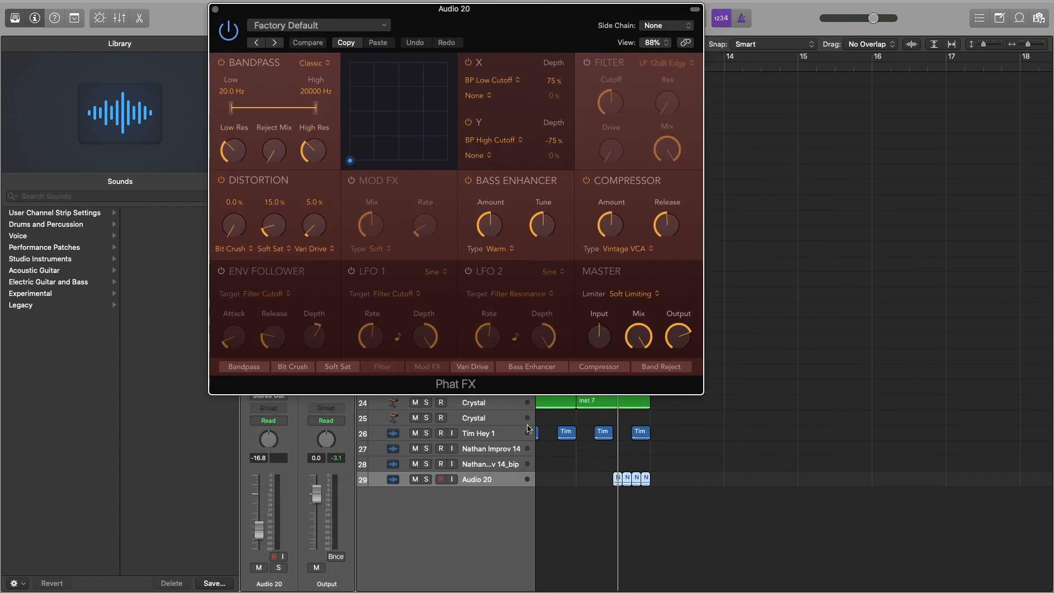
click(427, 479)
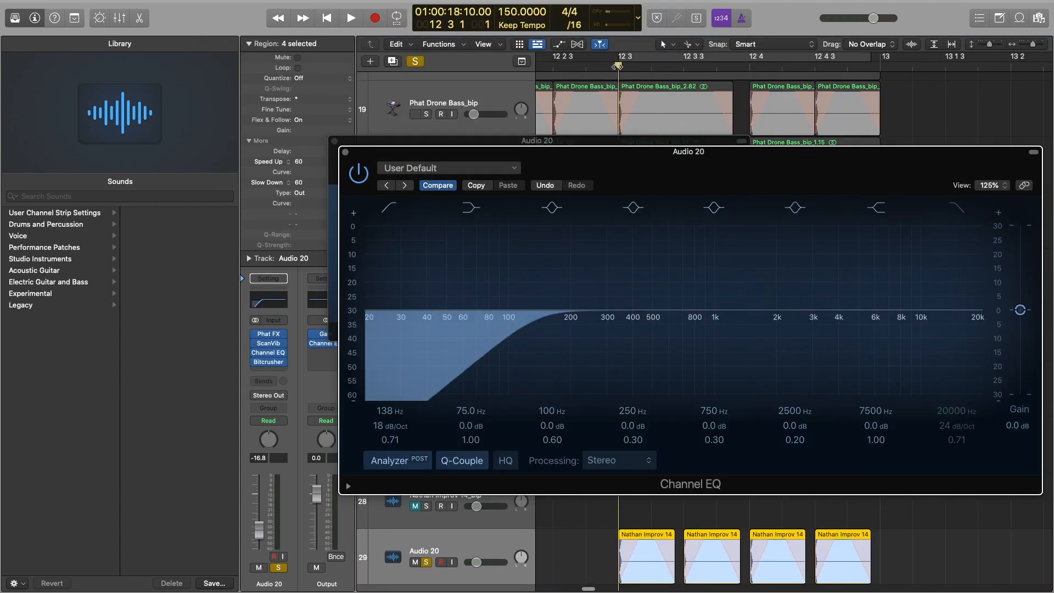
Step: Audition the Audio 20 vocal chops from beat 3 of bar 12, and play them with the Sub Bass track soloed too
key(space)
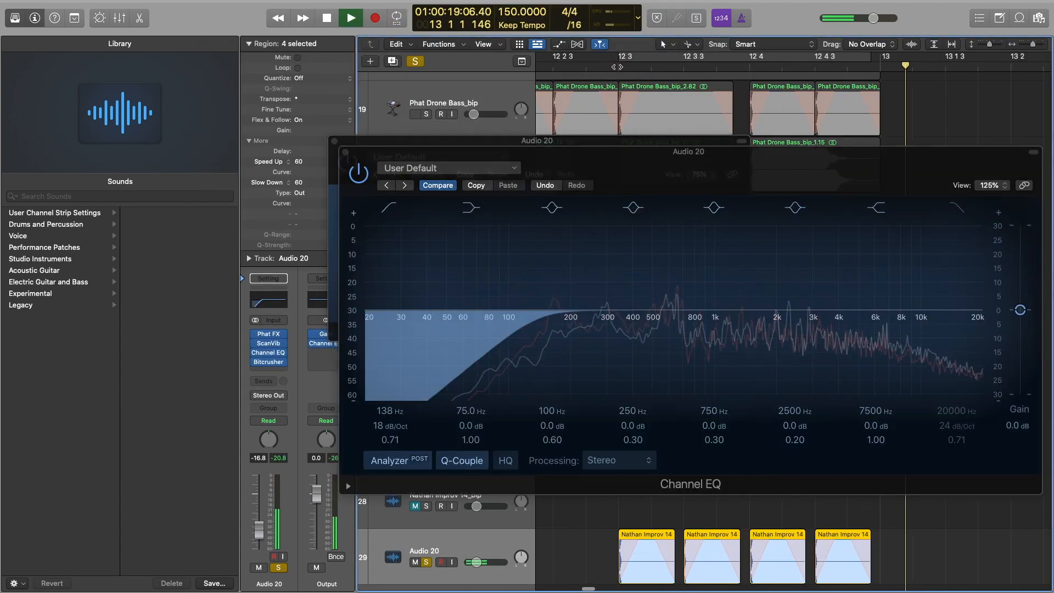
key(space)
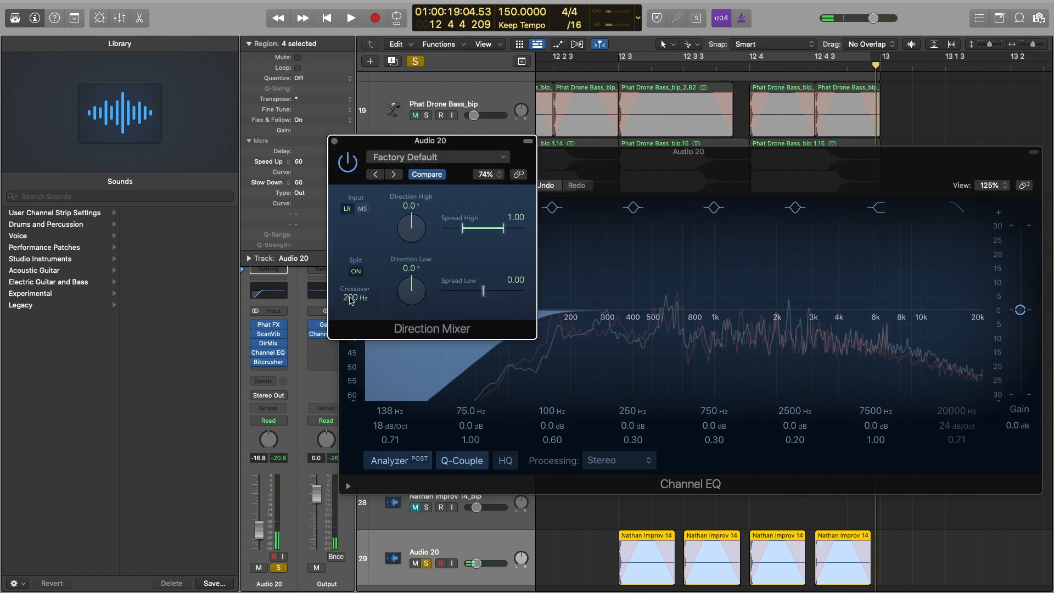
double_click(617, 74)
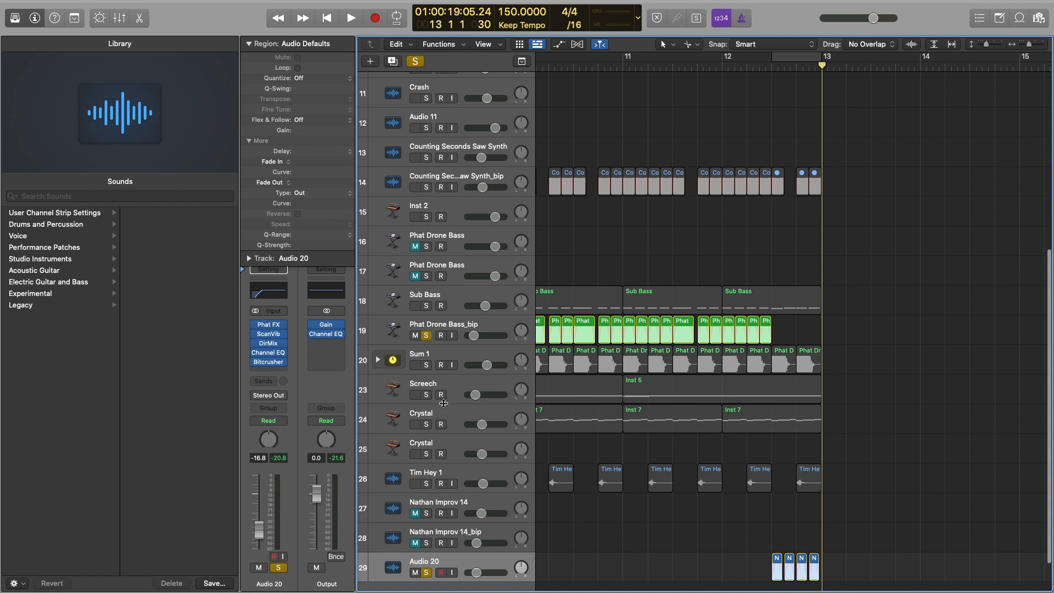
click(428, 306)
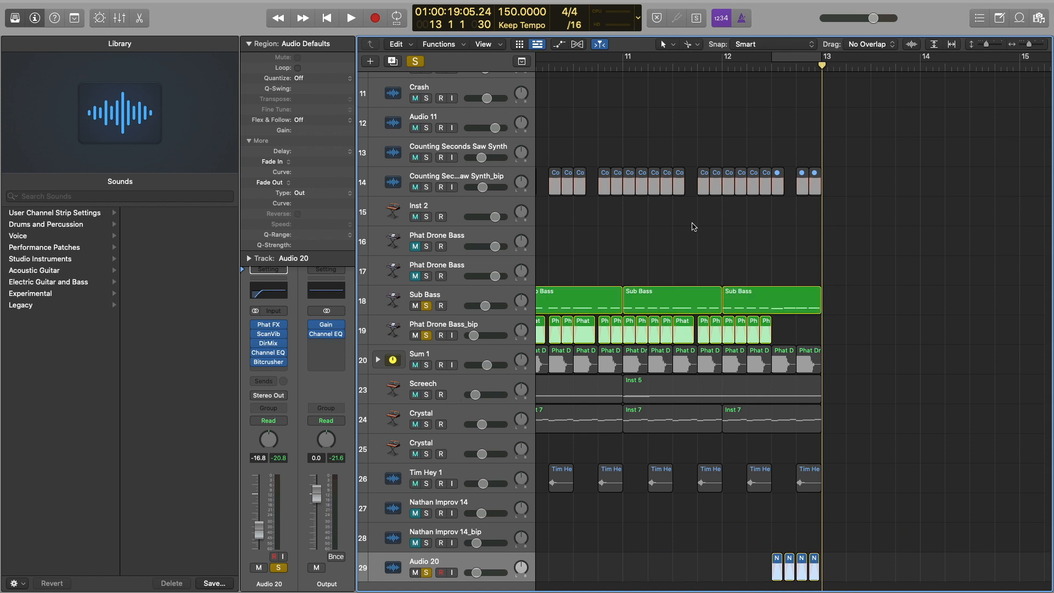
double_click(768, 66)
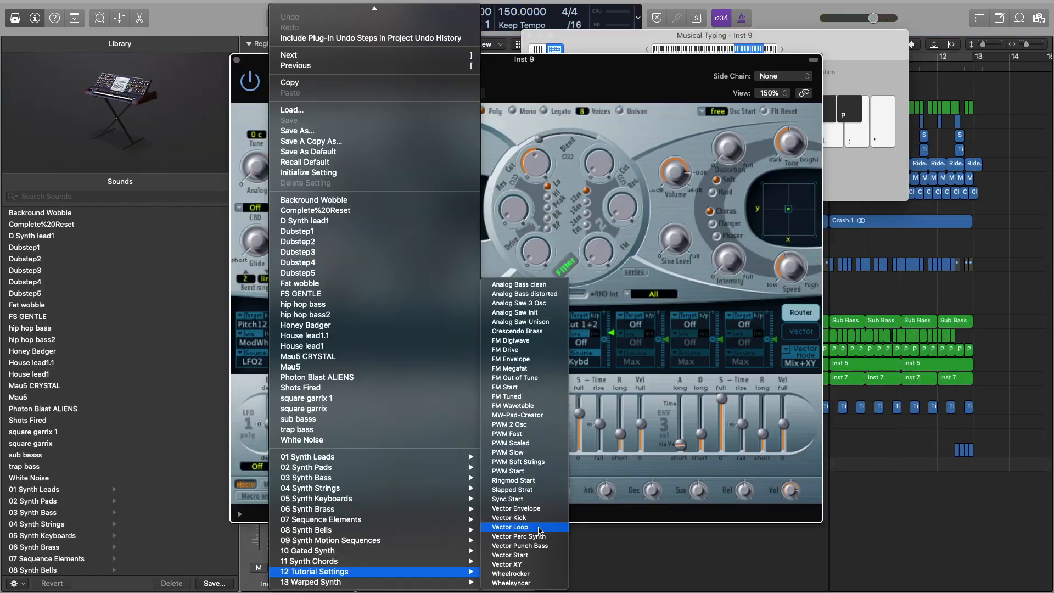
Step: Load the Analog Saw Init preset in ES2, and set the via of the Pitch123 modulation routing to Off
click(549, 314)
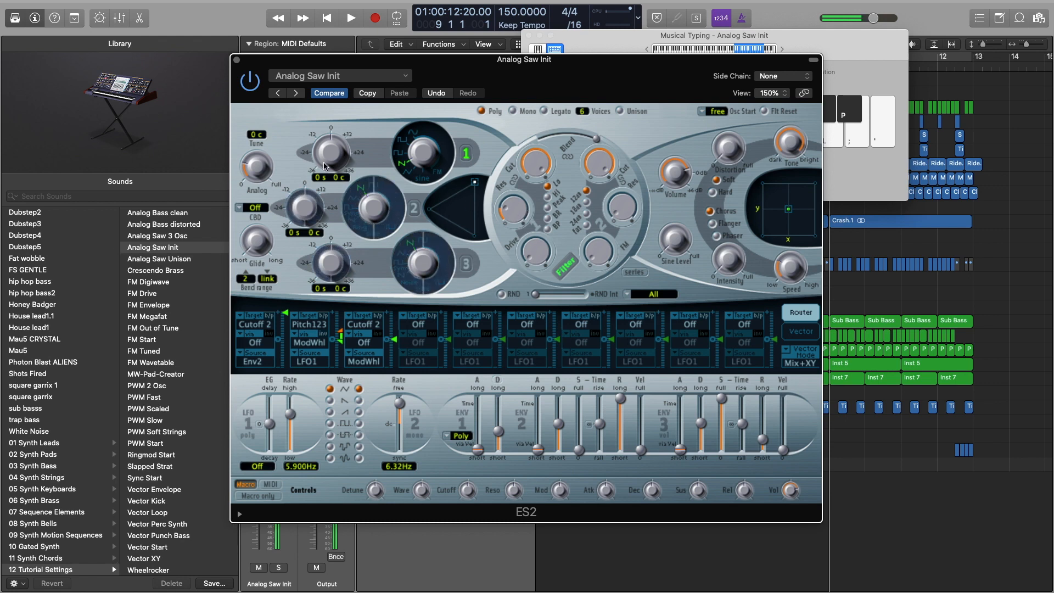
click(319, 337)
click(319, 234)
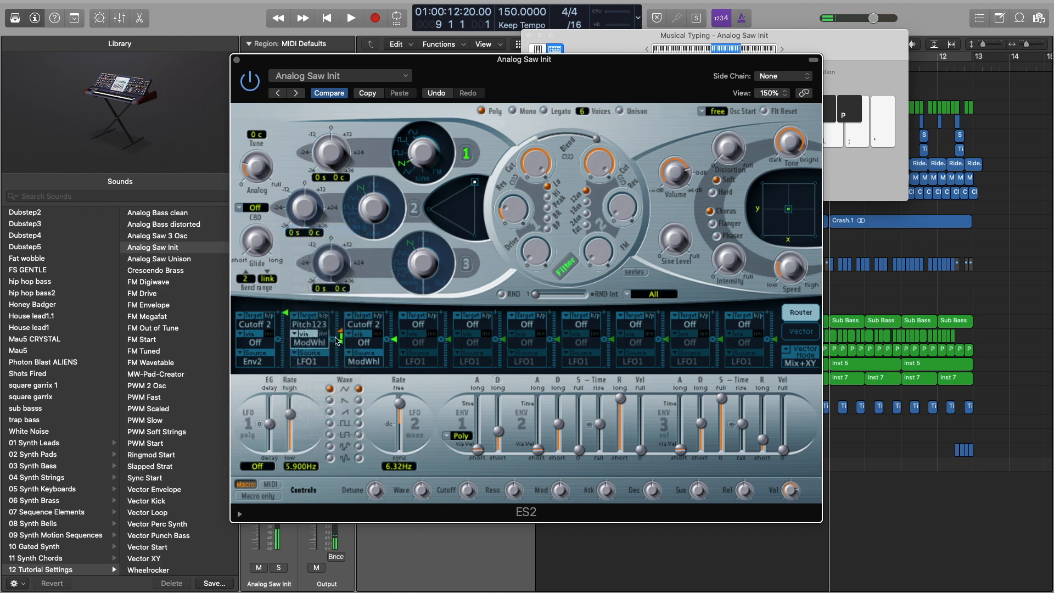
Step: Set the source of ES2's Pitch123 modulation routing to LFO2, and shift the mix point in the oscillator triangle
click(325, 364)
click(324, 372)
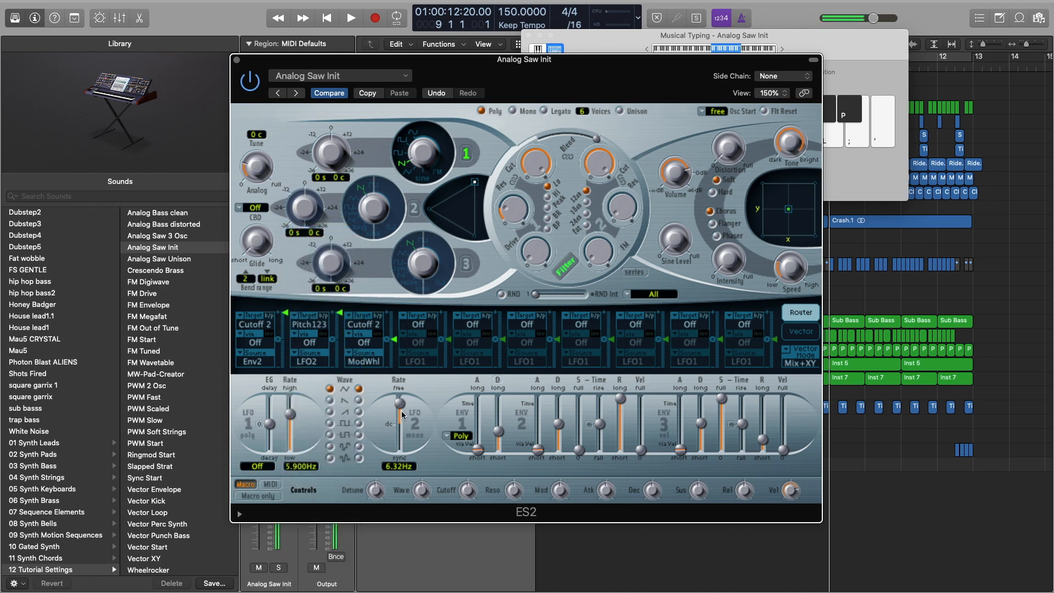
drag(475, 182, 456, 193)
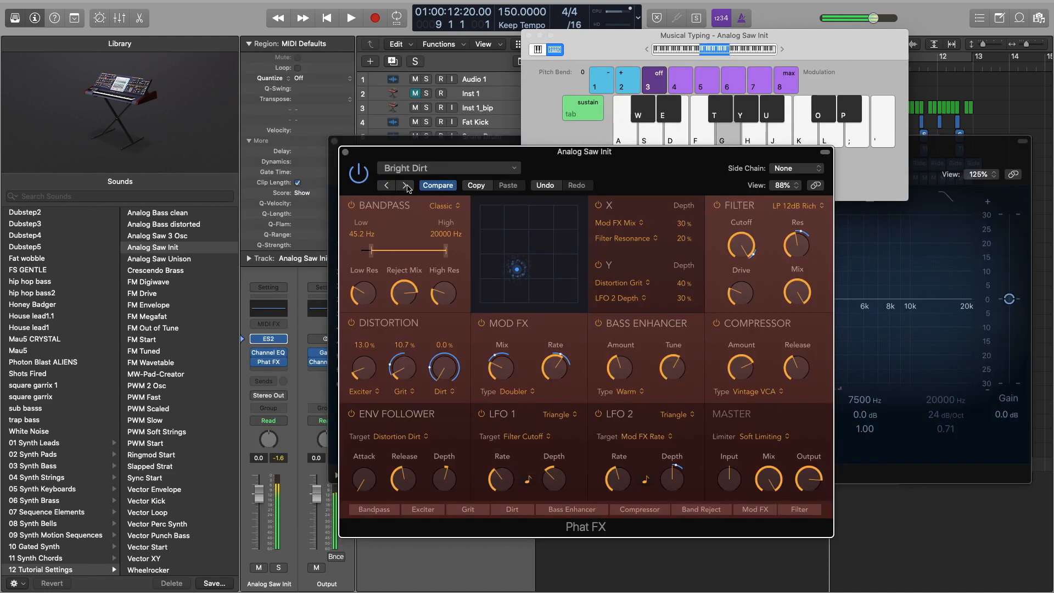
Step: Enable the low cut in the Analog Saw Init track's Channel EQ and raise its cutoff frequency
mouse_move(558, 373)
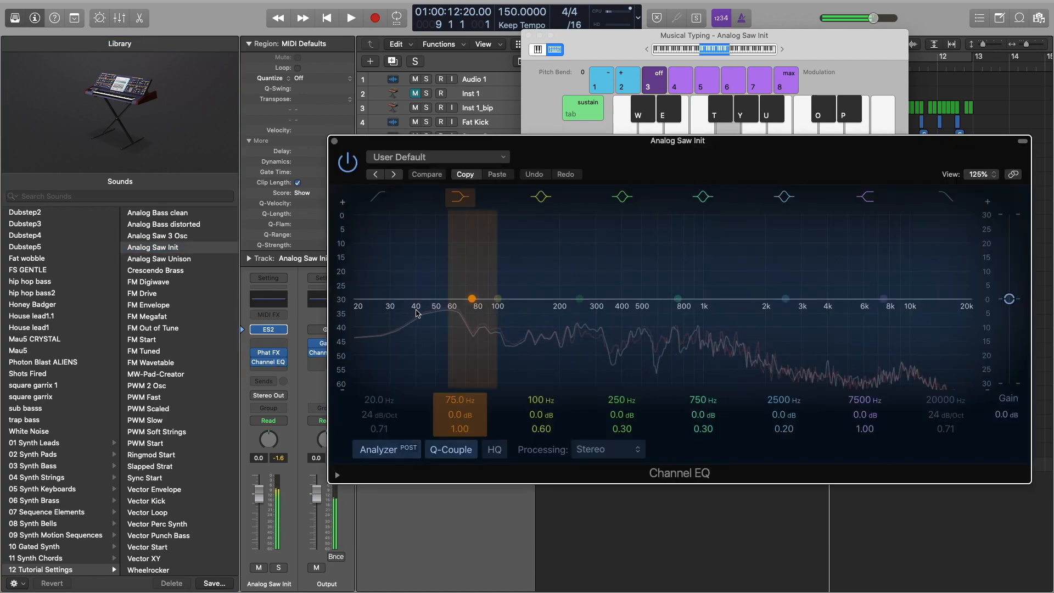
click(379, 197)
drag(384, 400, 385, 362)
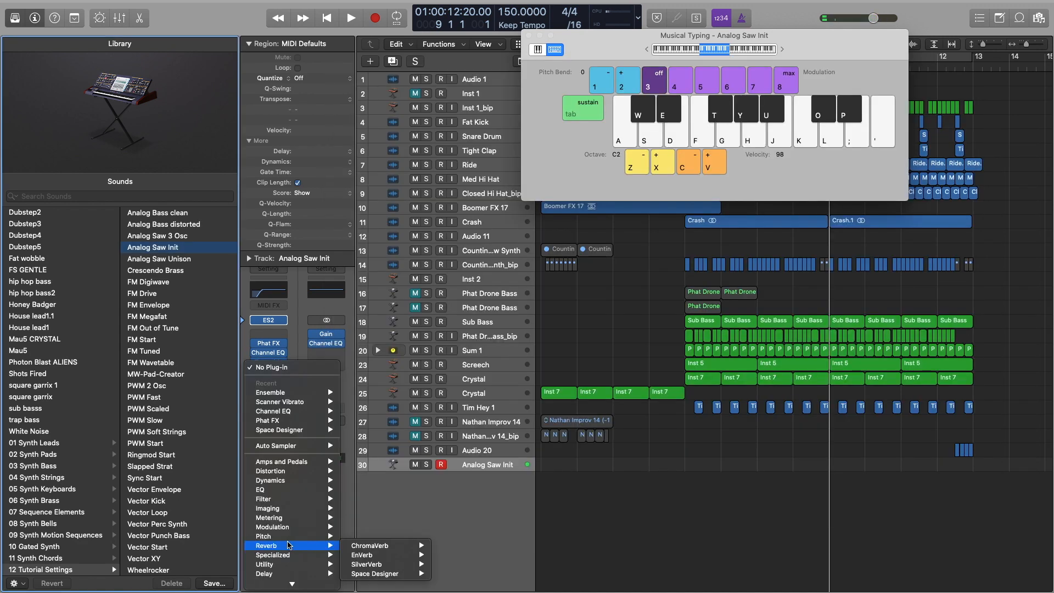
Step: Lower the second filter's cutoff in ES2, and adjust the downsampling and drive of the Analog Saw Init track's Bitcrusher
click(268, 321)
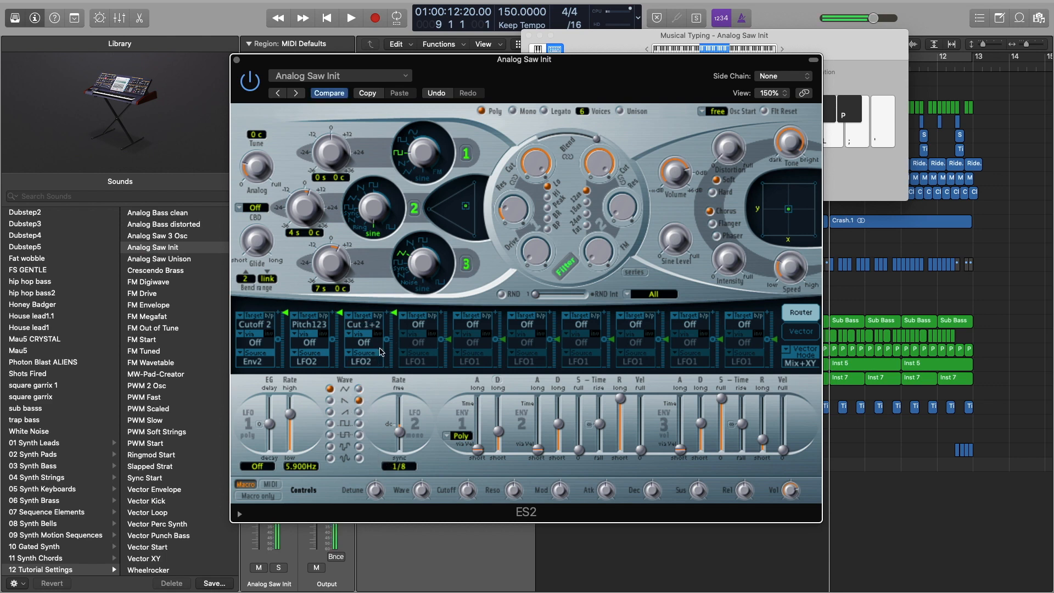
drag(597, 168, 593, 185)
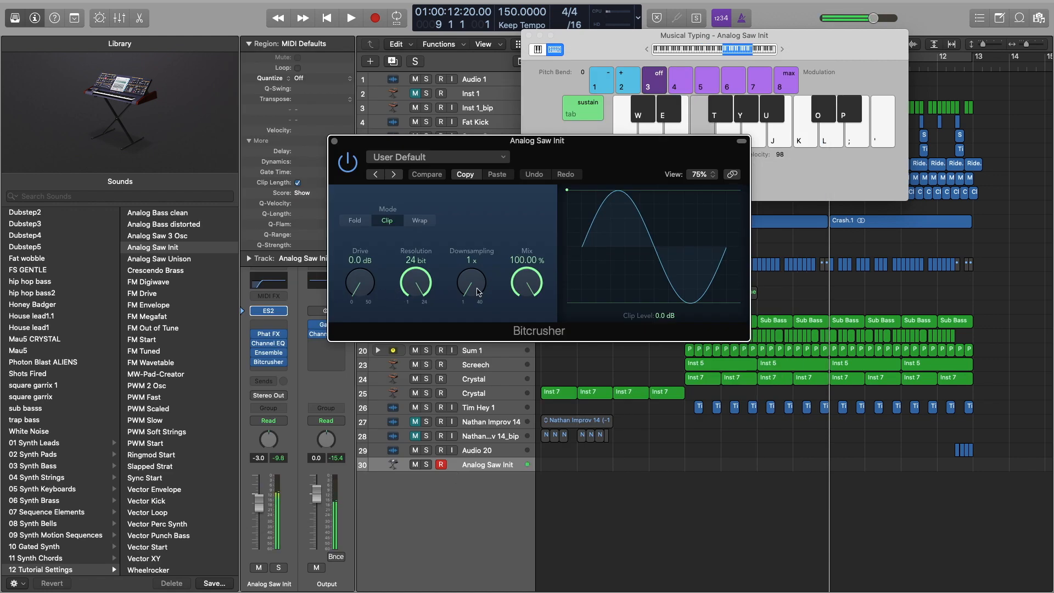
drag(479, 293, 447, 329)
drag(367, 295, 355, 270)
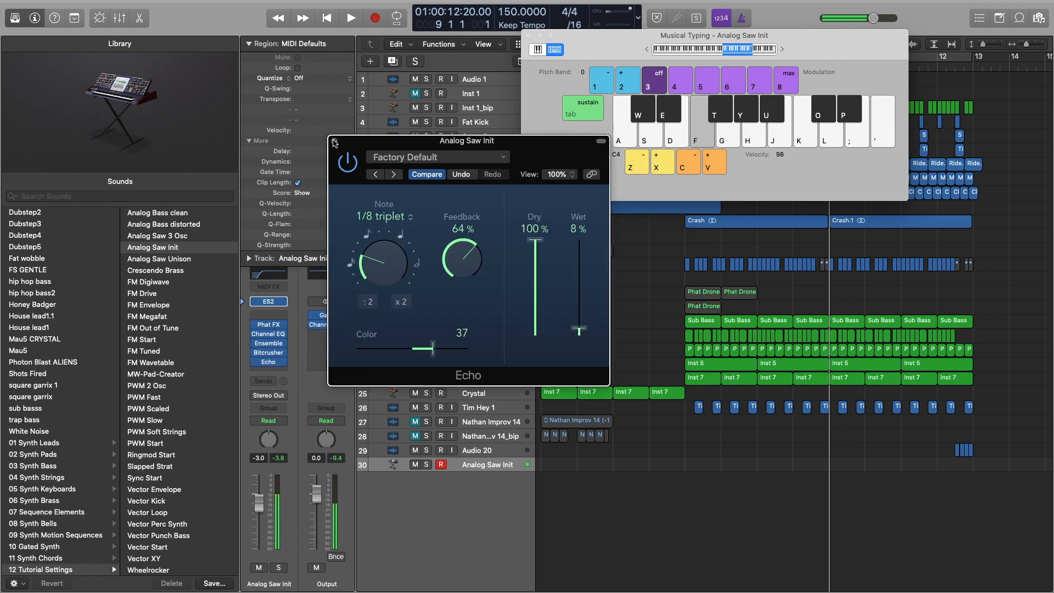
Step: Audition the Echo on the Analog Saw Init track with a note, and open the Output EQ of its Space Designer
key(f)
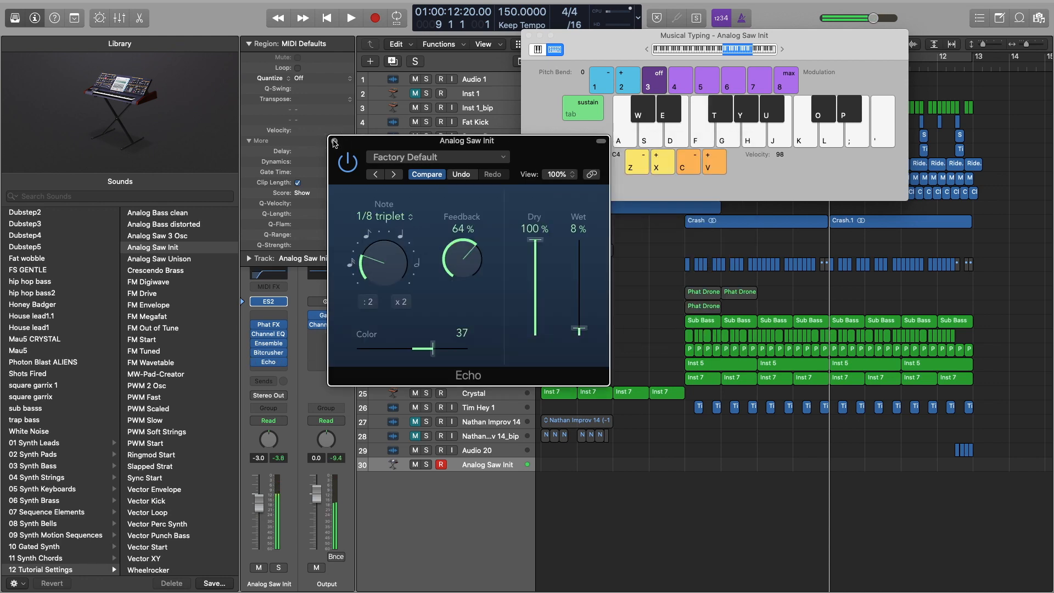
click(335, 141)
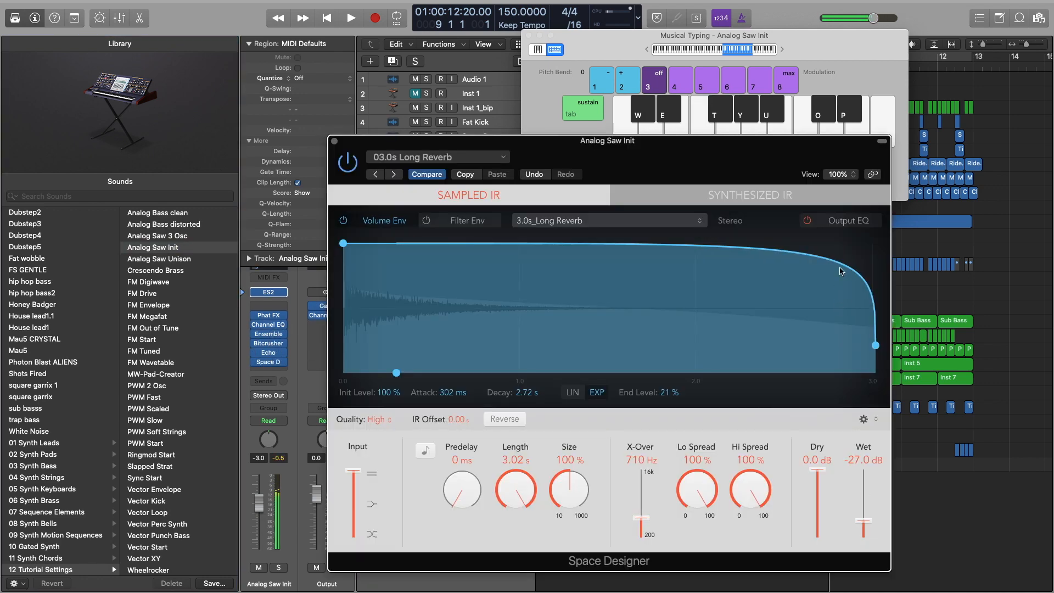
click(840, 220)
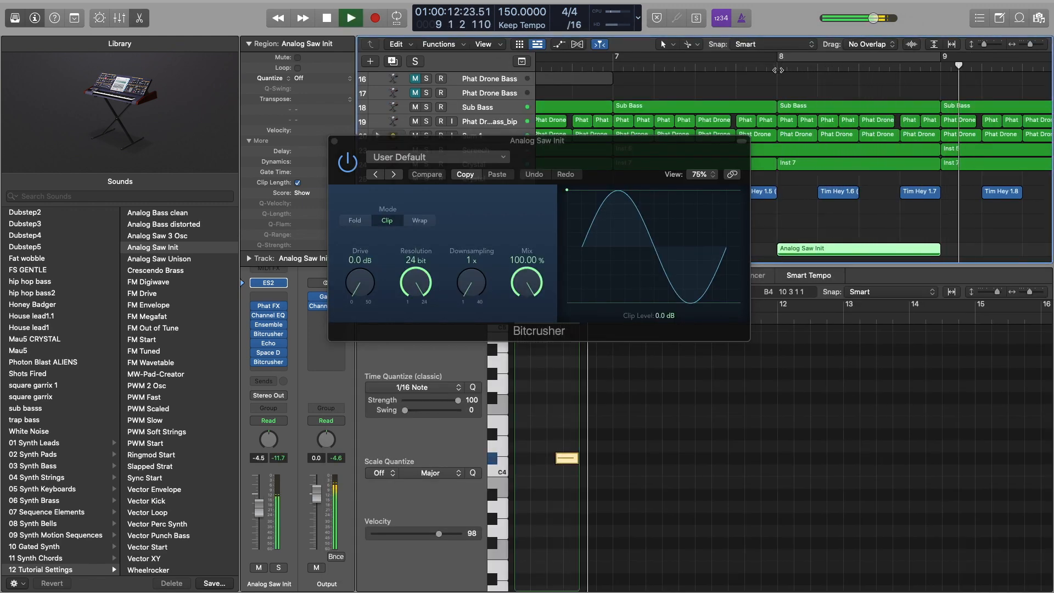
key(space)
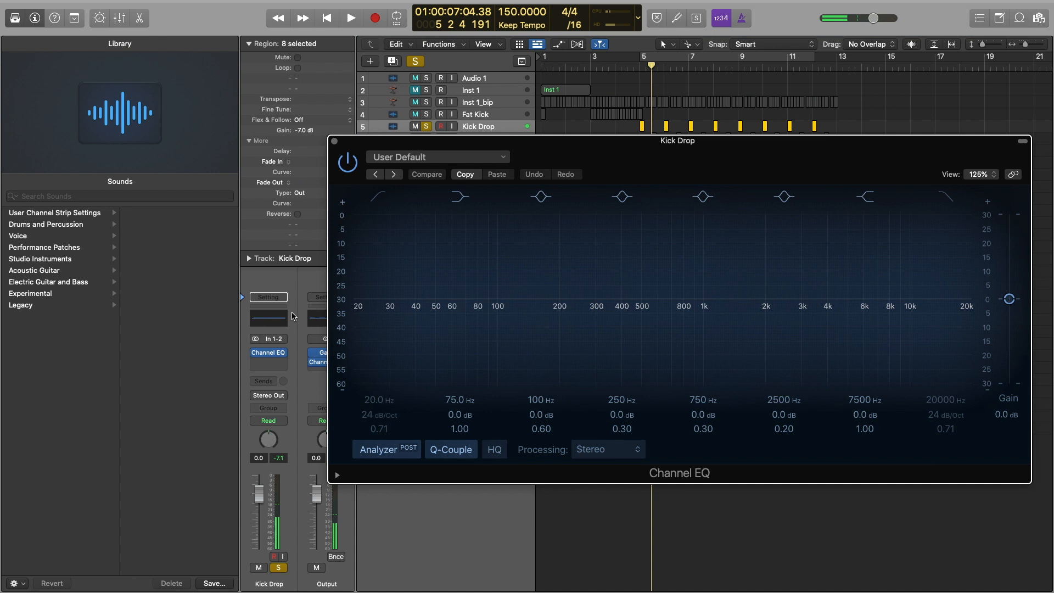
Step: Enable the low cut in the Kick Drop track's Channel EQ during playback and adjust its setting
key(space)
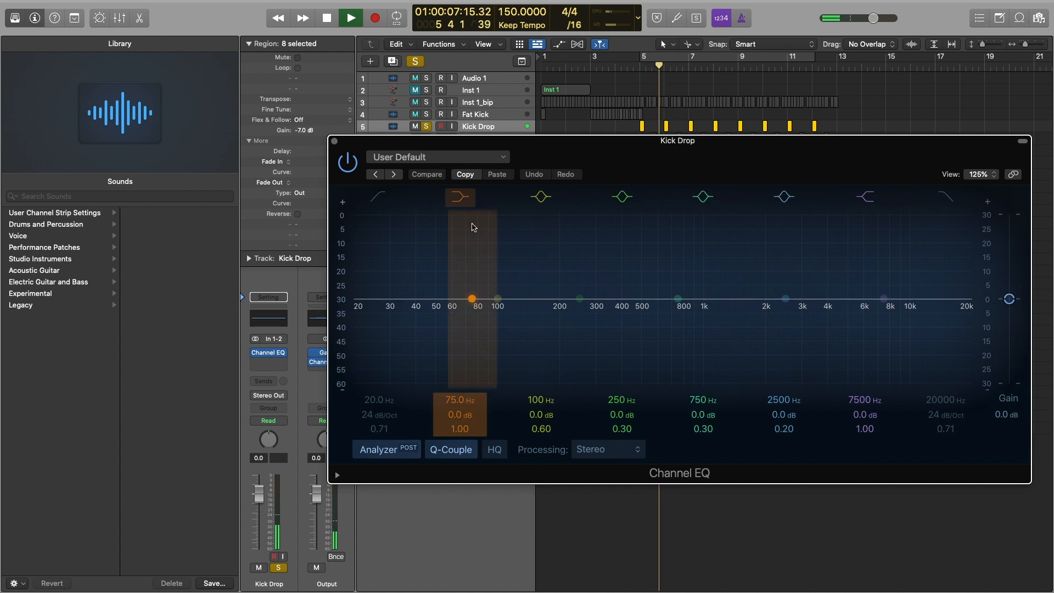
click(380, 199)
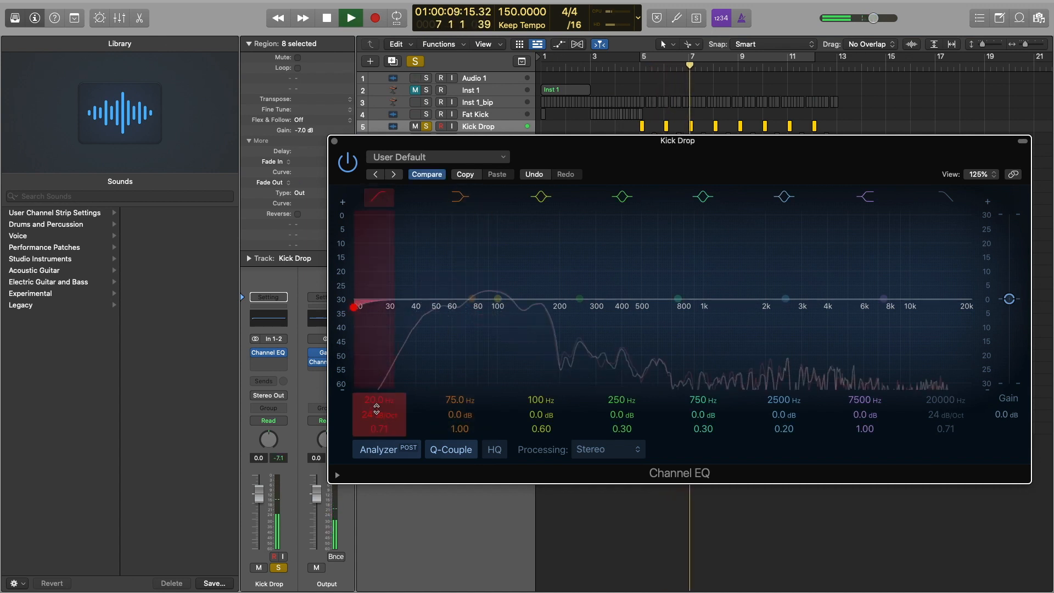
drag(373, 406, 373, 408)
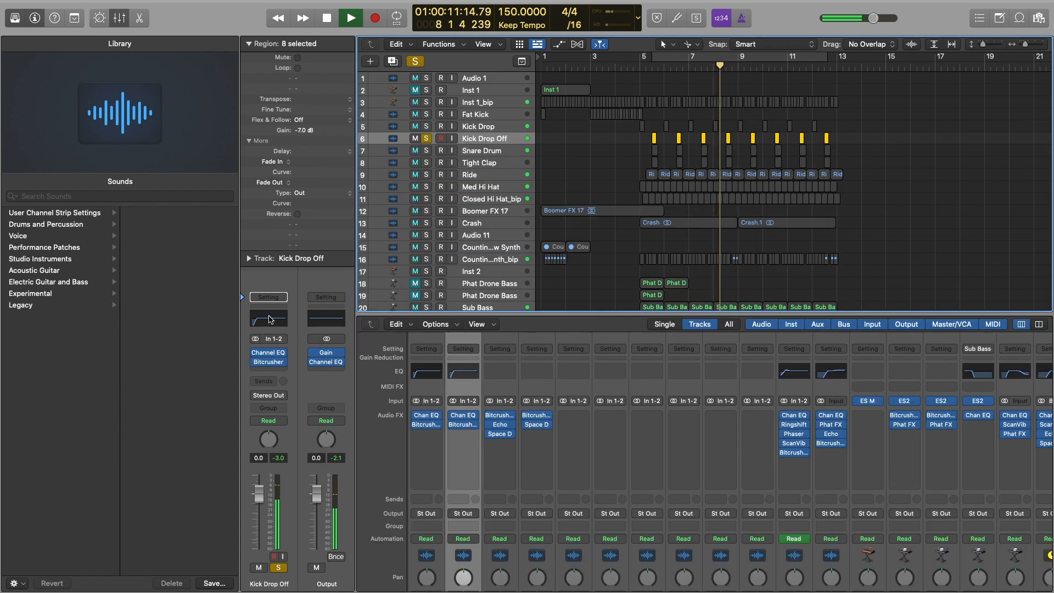
Step: Stop playback and set the Fade Out to 19 for all eight regions on the Kick Drop Off track
key(space)
click(737, 137)
drag(737, 136, 652, 137)
drag(299, 183, 332, 153)
Step: Play the soloed Kick Drop Off track, and pull its Channel EQ's high-shelf band down in frequency and level
click(664, 77)
key(space)
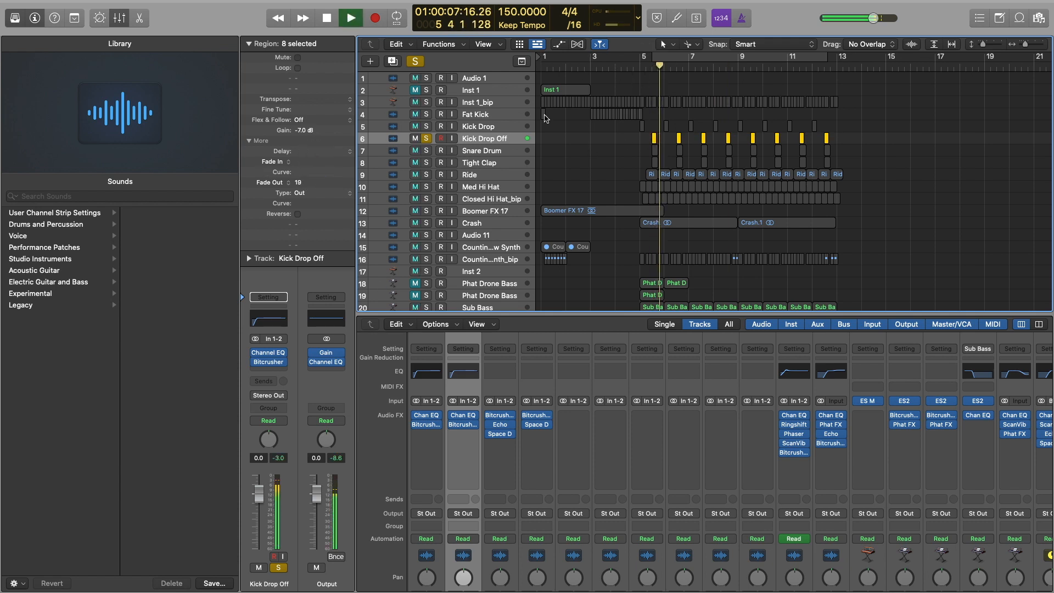
click(267, 319)
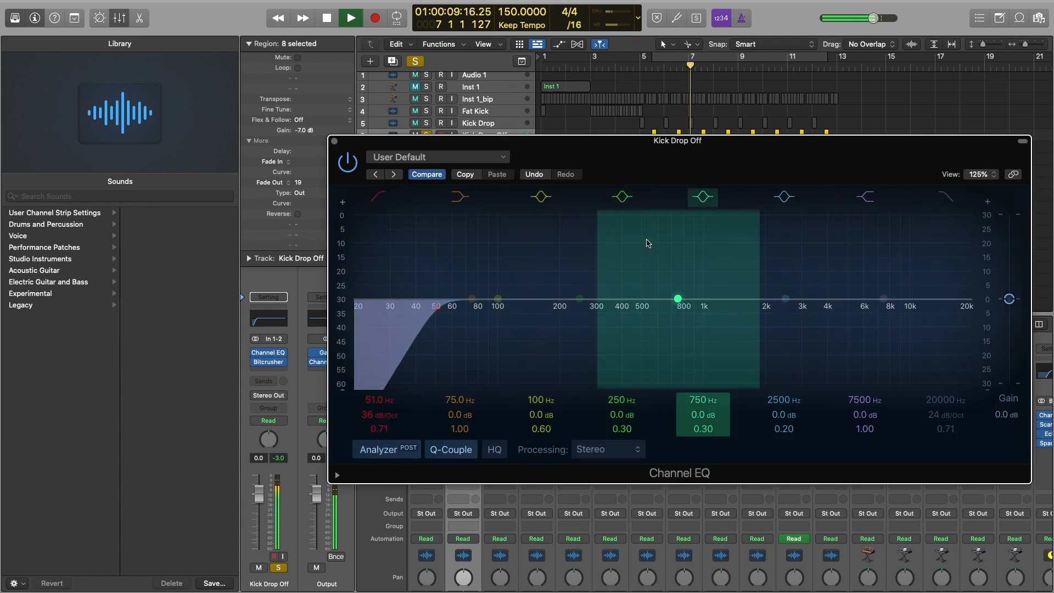
drag(889, 309, 711, 359)
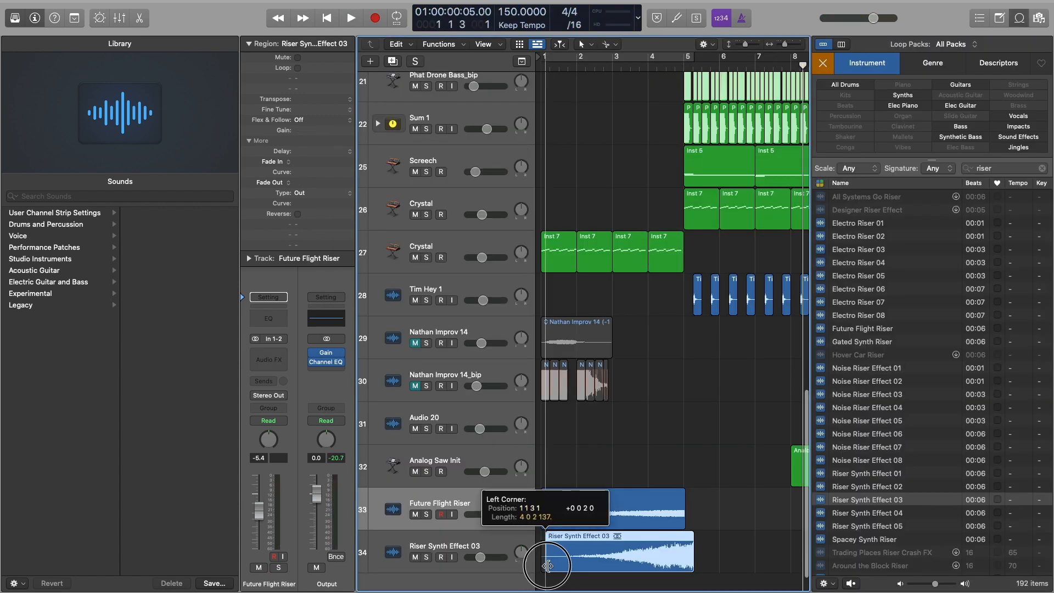
Step: Align the Riser Synth Effect 03 region with the start of bar 1 beneath Future Flight Riser, and play both
drag(681, 555, 684, 556)
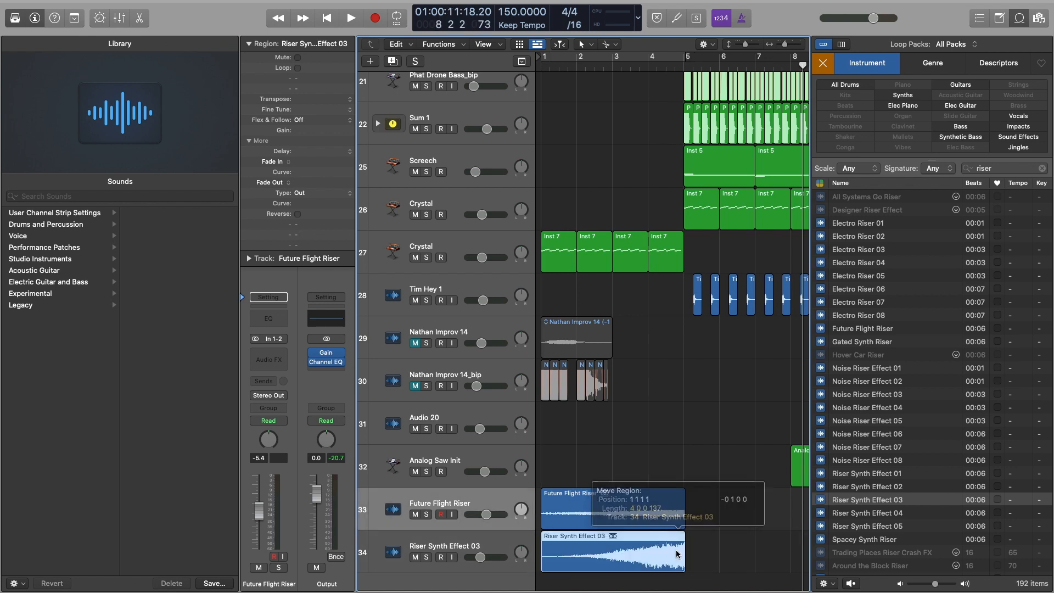
key(space)
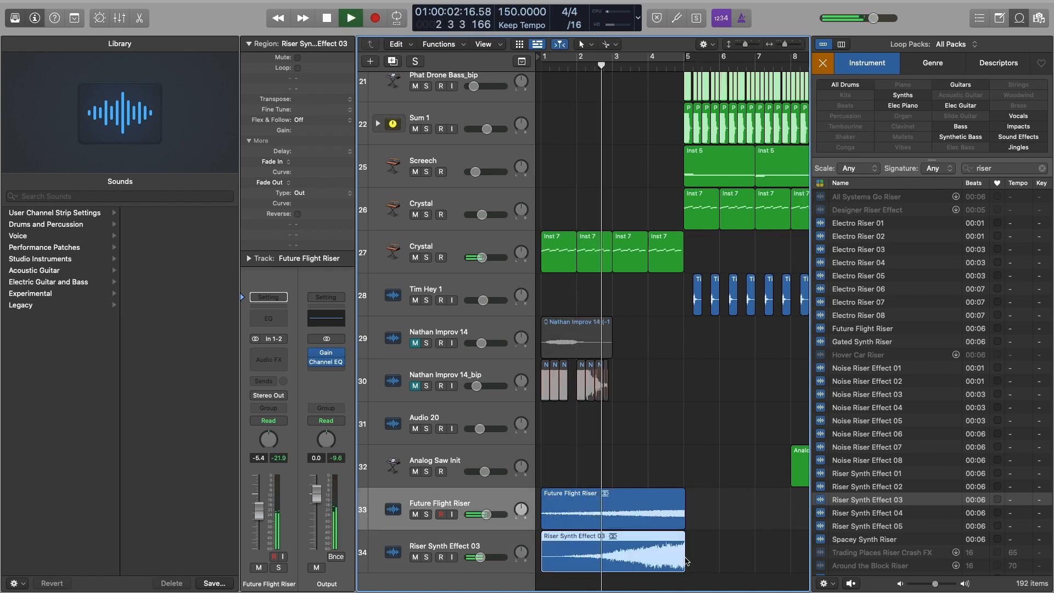
Step: Balance the riser tracks during playback, lowering Future Flight Riser to -7.2 dB and reducing the White Noise track's volume
click(478, 557)
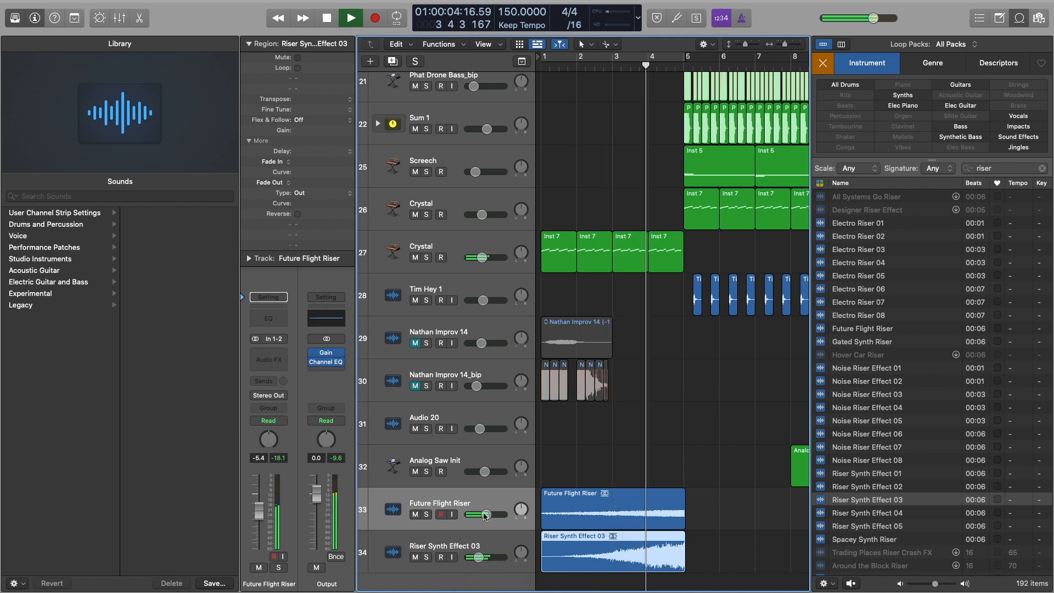
drag(486, 515, 480, 542)
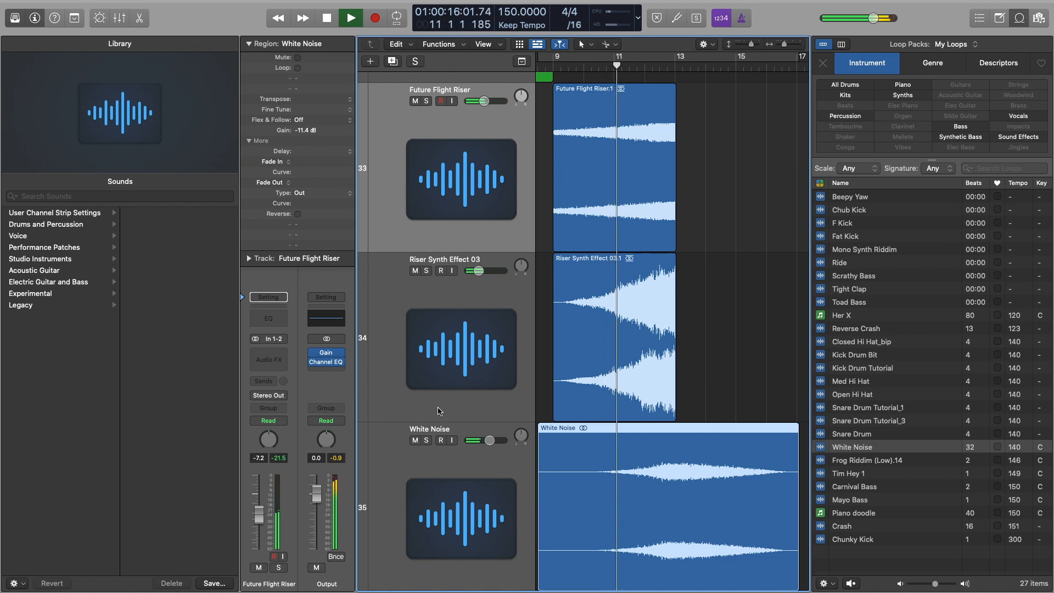
click(487, 441)
drag(485, 441, 467, 443)
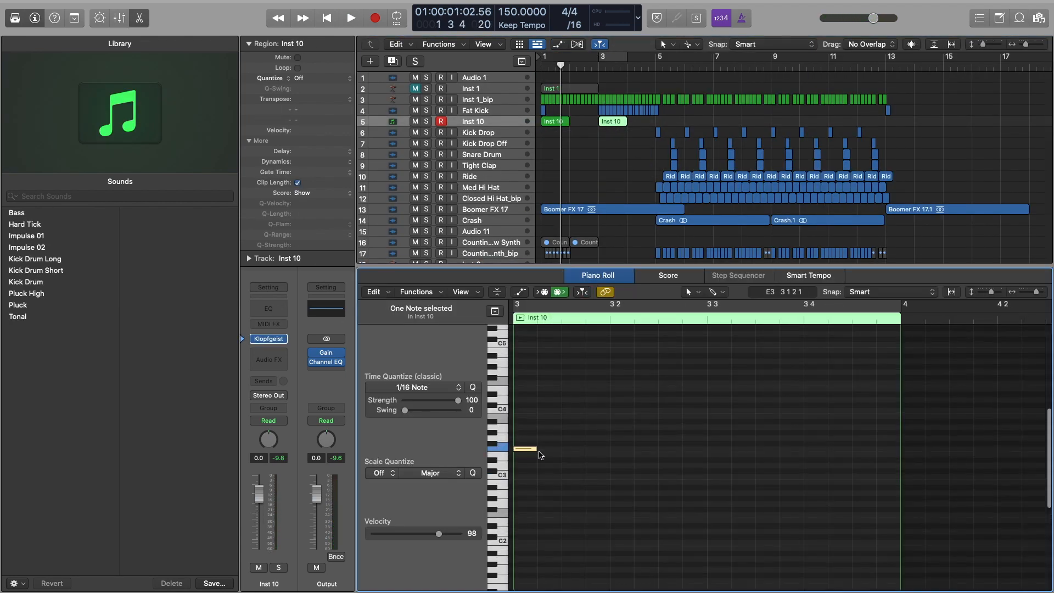
Step: Copy the Inst 10 region from bar 3 to bar 4, and move its eight notes slightly forward in time
drag(611, 122, 638, 123)
drag(638, 123, 640, 123)
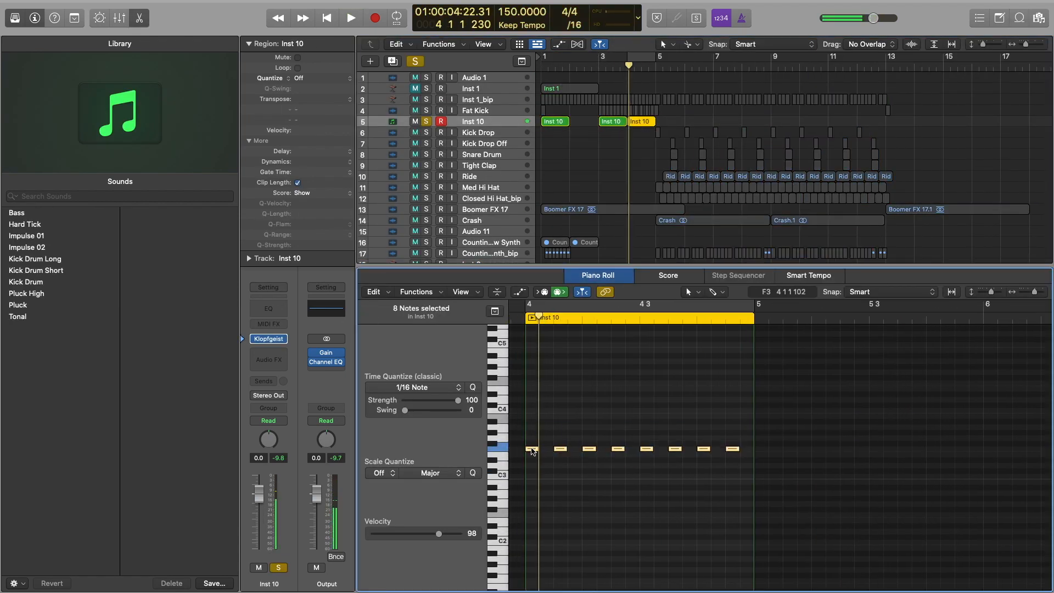
drag(532, 450, 546, 449)
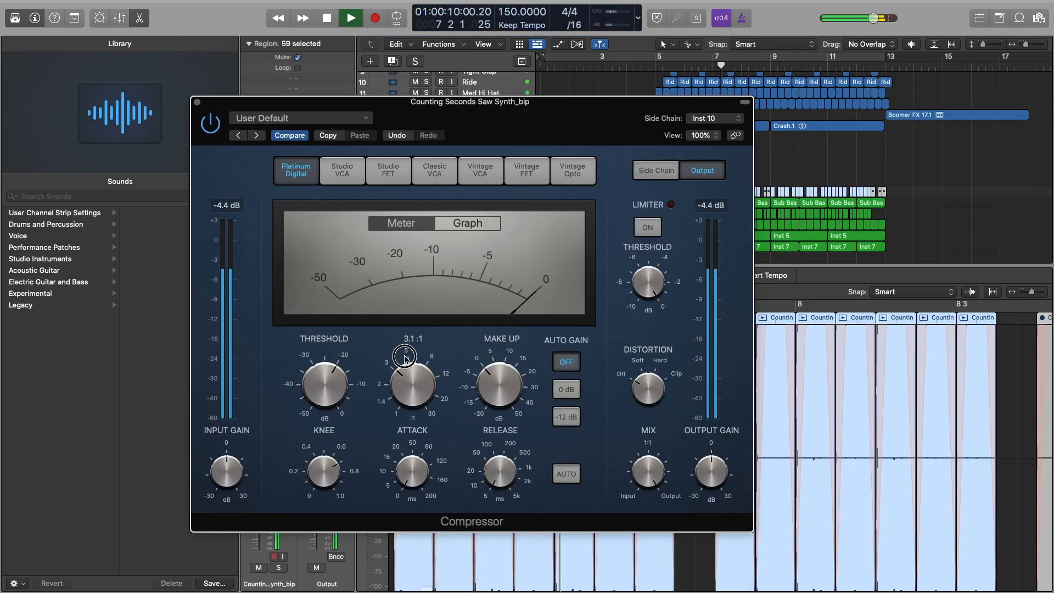
Step: Lower the Compressor threshold on the Counting Seconds Saw Synth_bip track to -27.5 dB during playback
click(332, 386)
drag(331, 386, 335, 410)
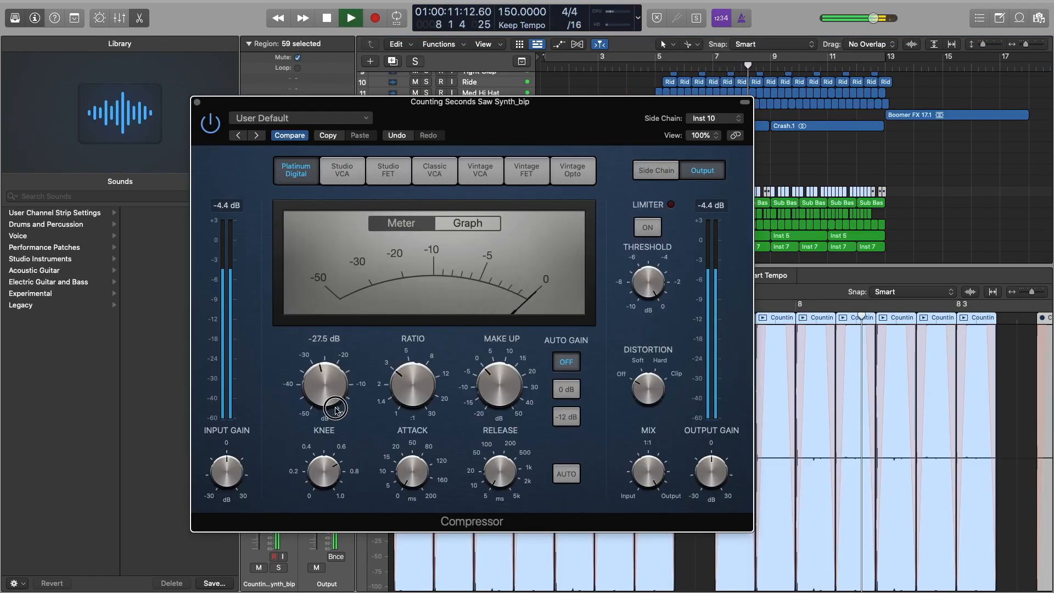